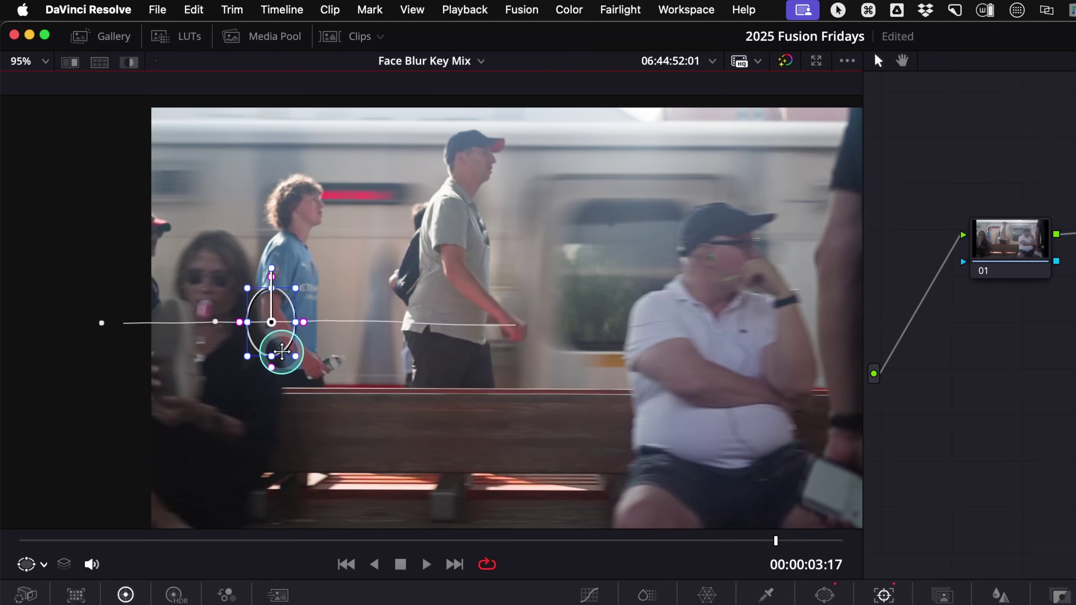
Step: Move the existing oval window toward the lower left of the frame
left_click_drag(274, 295, 261, 316)
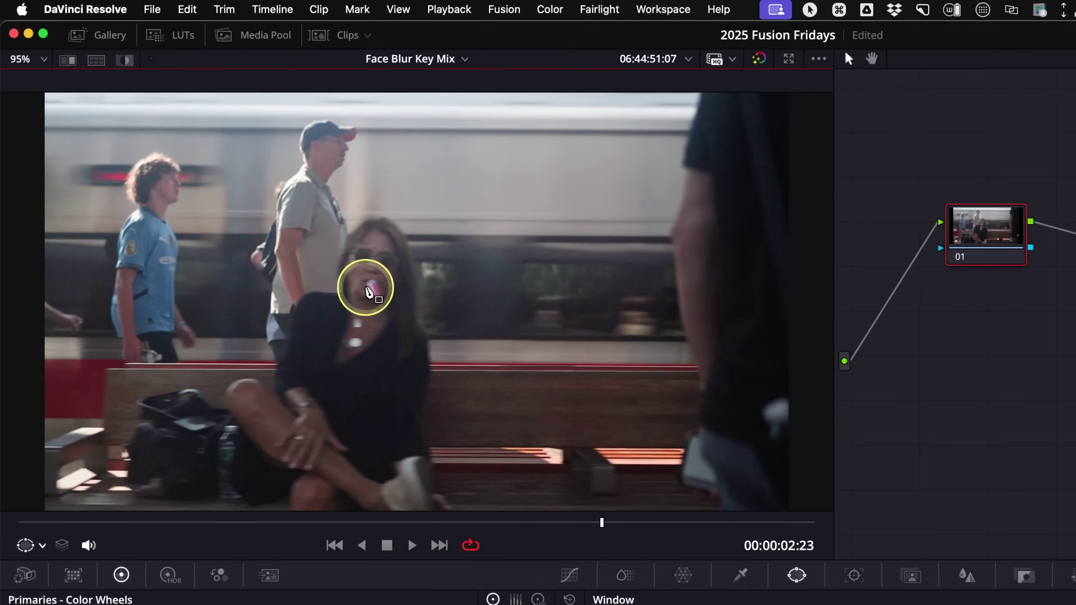
Step: Settle on frame 00:00:03:01 with her face clear and add serial node 02 after node 01
left_click(409, 363)
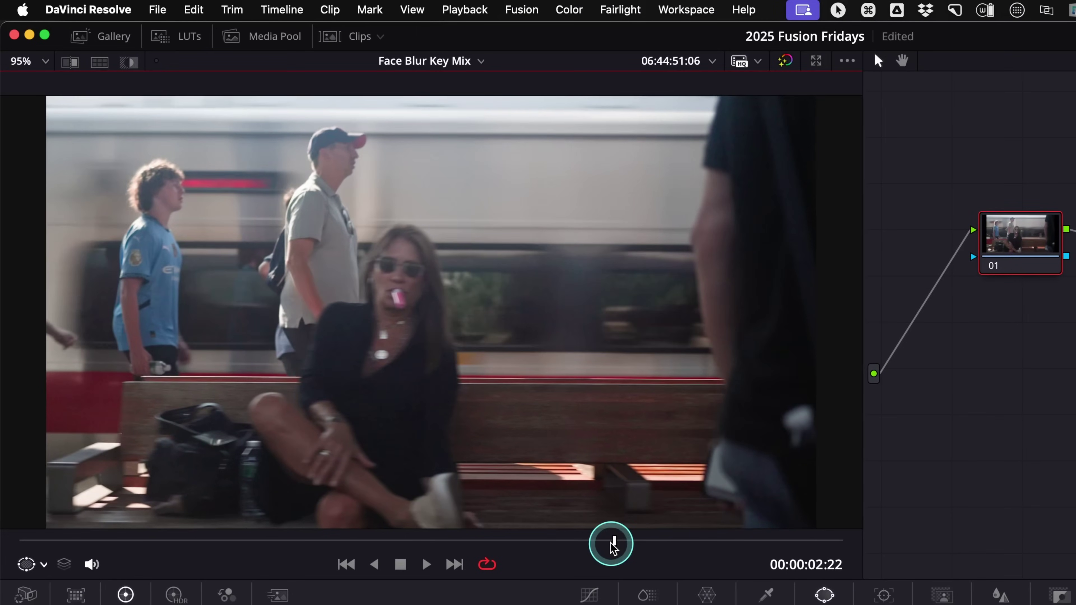
left_click_drag(612, 547, 638, 553)
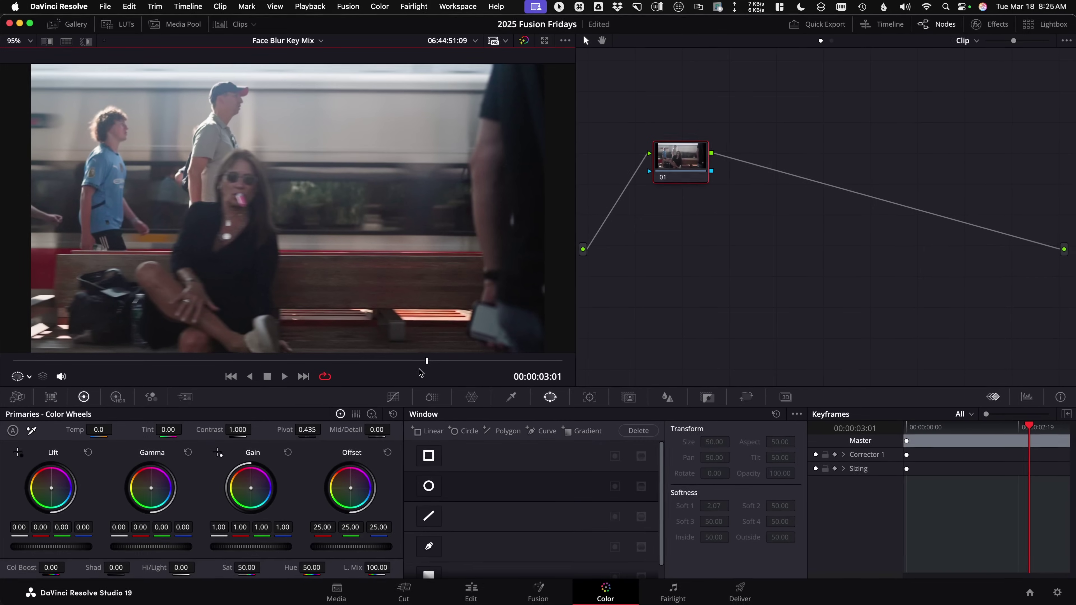
mouse_move(683, 176)
left_mouse_down()
mouse_move(695, 148)
mouse_move(673, 178)
left_mouse_up()
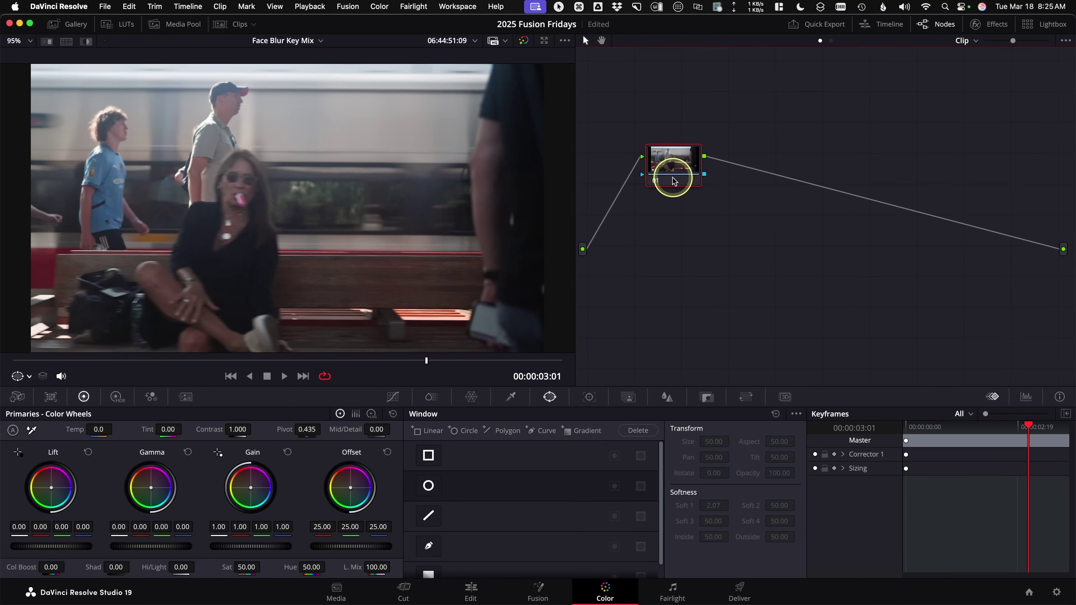
key("alt+s")
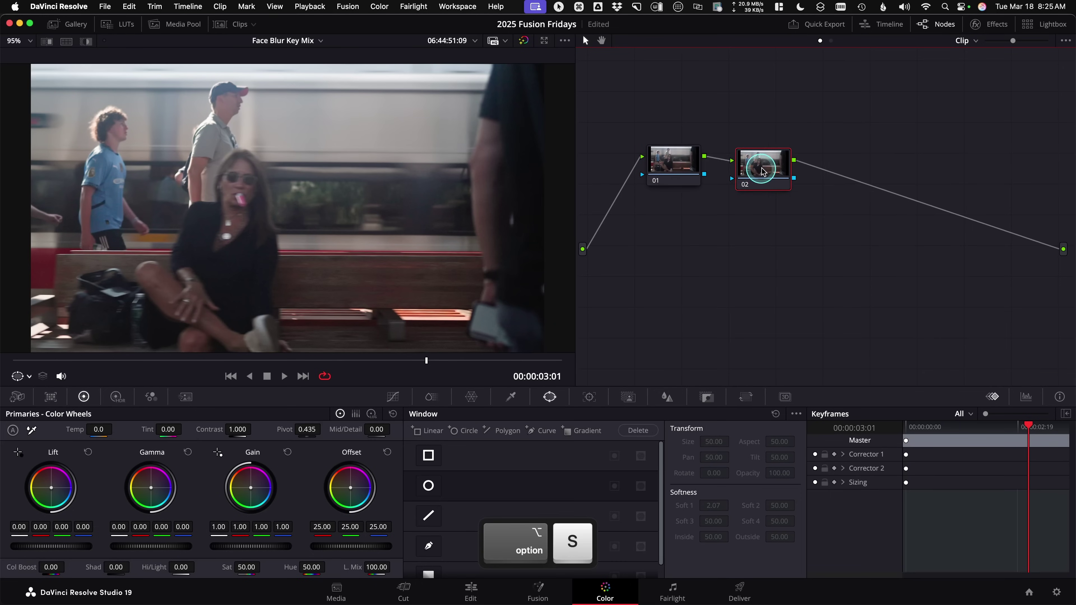
Step: Give node 02 a zero-softness circle window shaped into a small tall oval over her face
left_click_drag(767, 164, 767, 166)
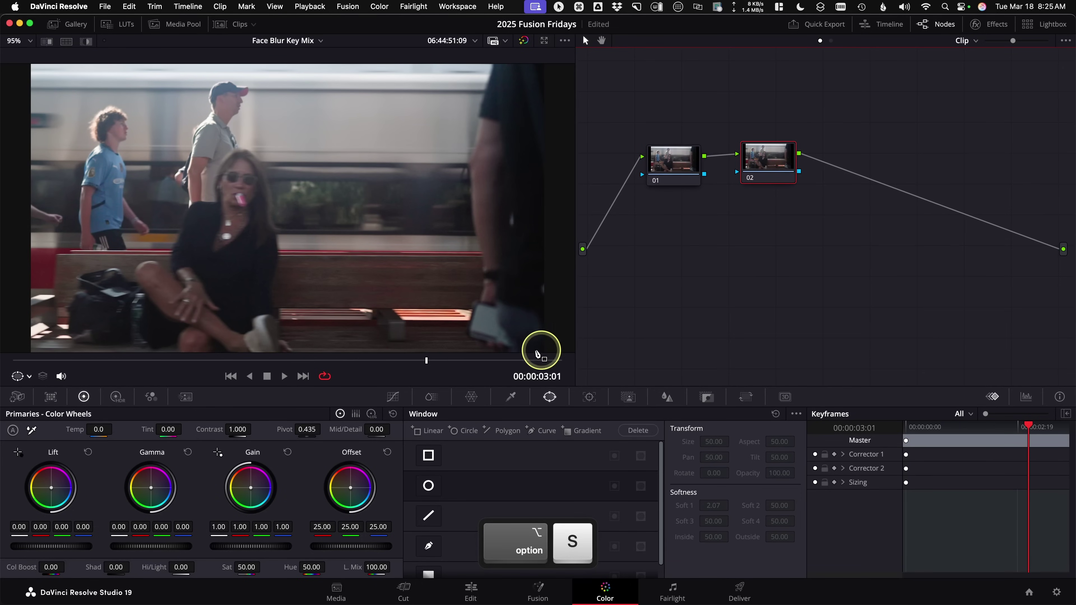
left_click(428, 488)
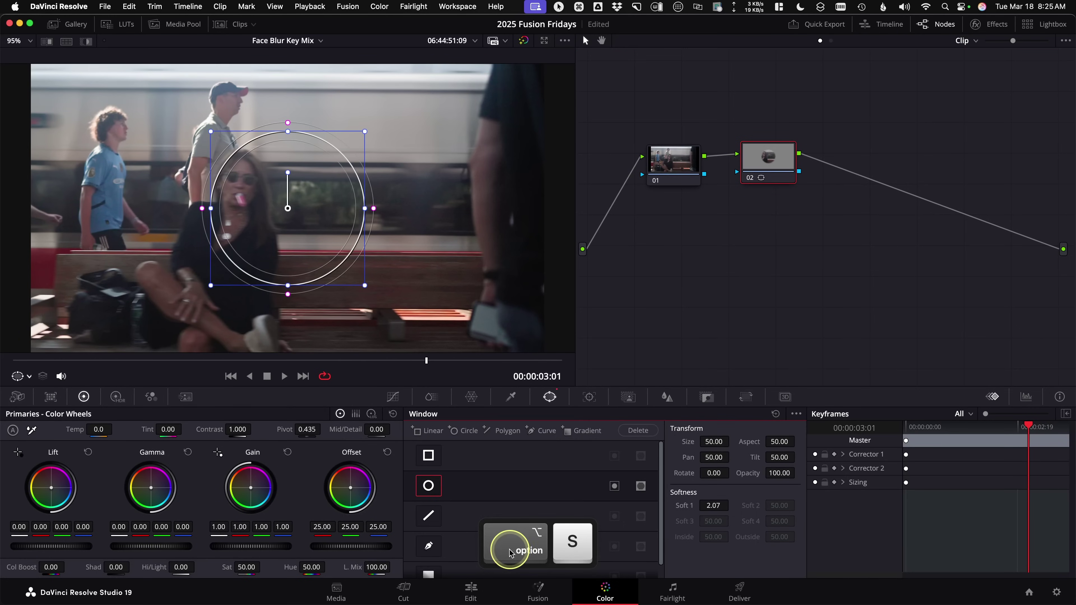
left_click(553, 527)
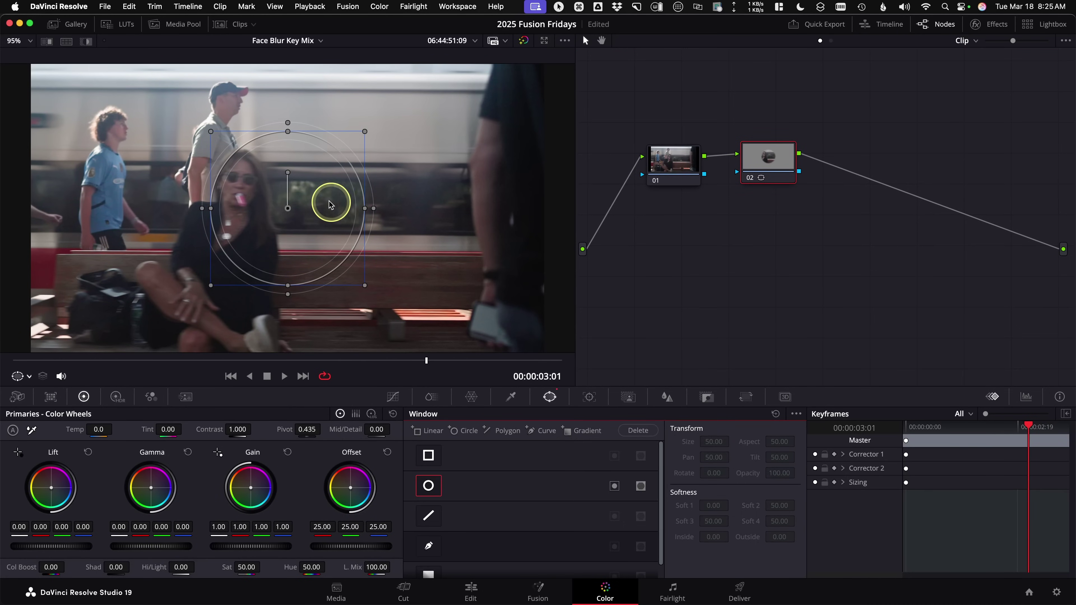
left_click_drag(287, 213, 240, 185)
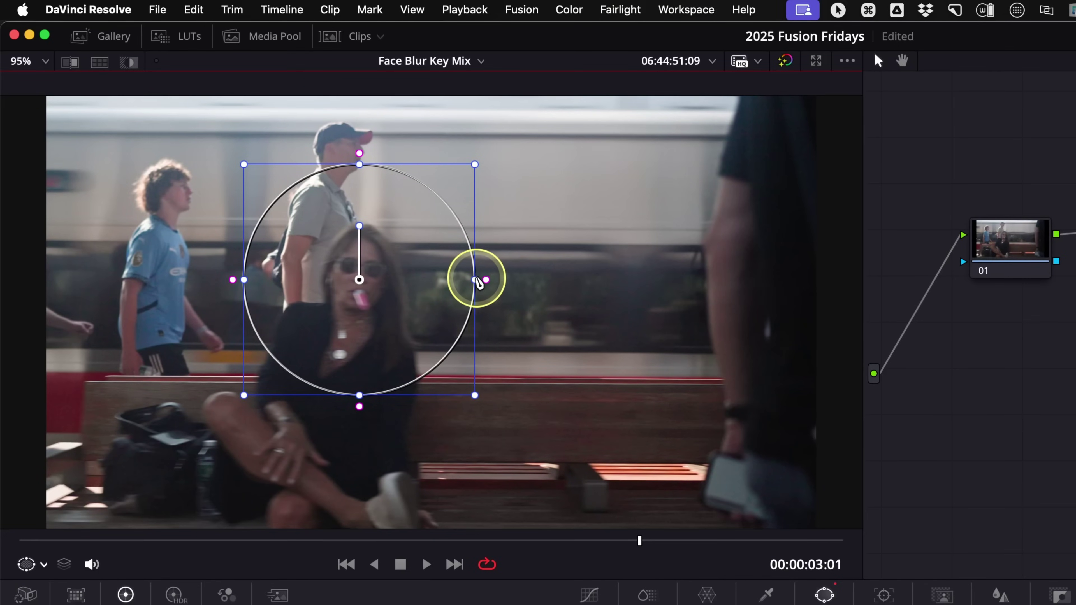
left_click_drag(475, 280, 441, 252)
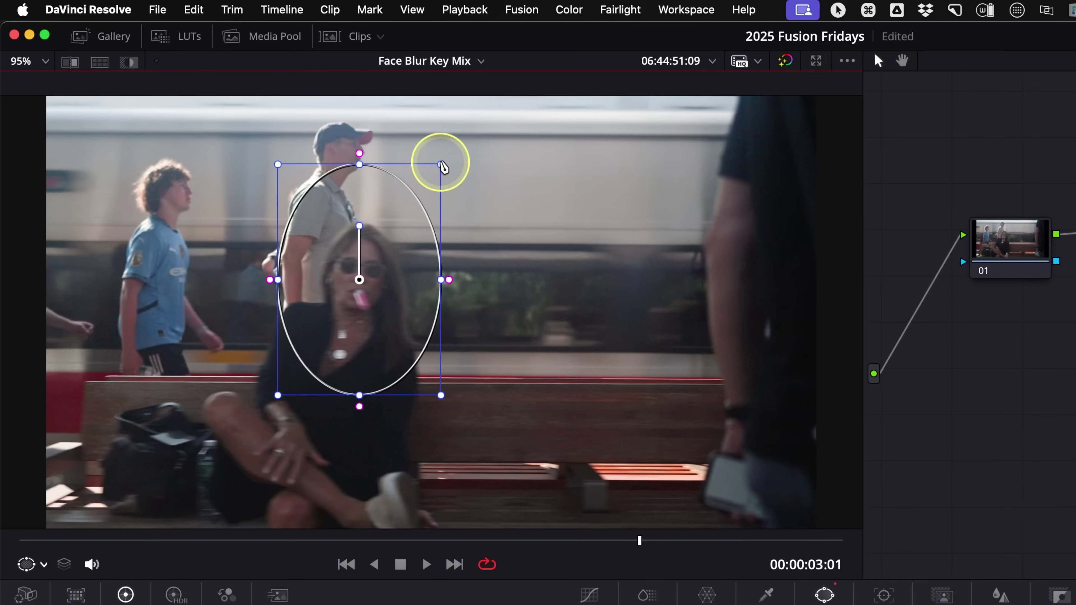
left_click_drag(441, 165, 390, 242)
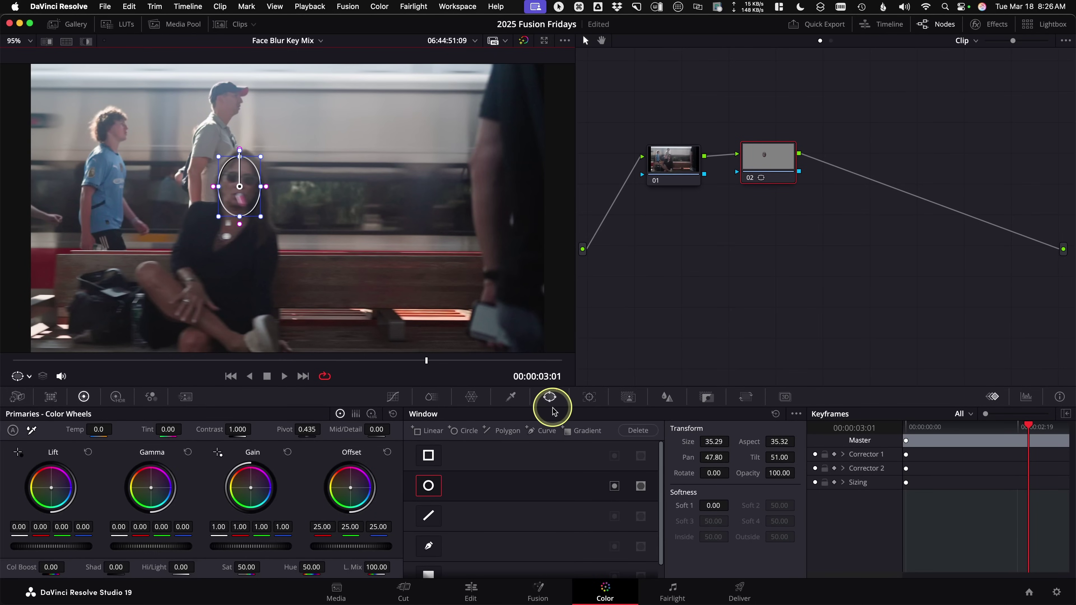
Step: Track the face oval forward to 00:00:04:01 with only Pan and Tilt analysis enabled
left_click(590, 398)
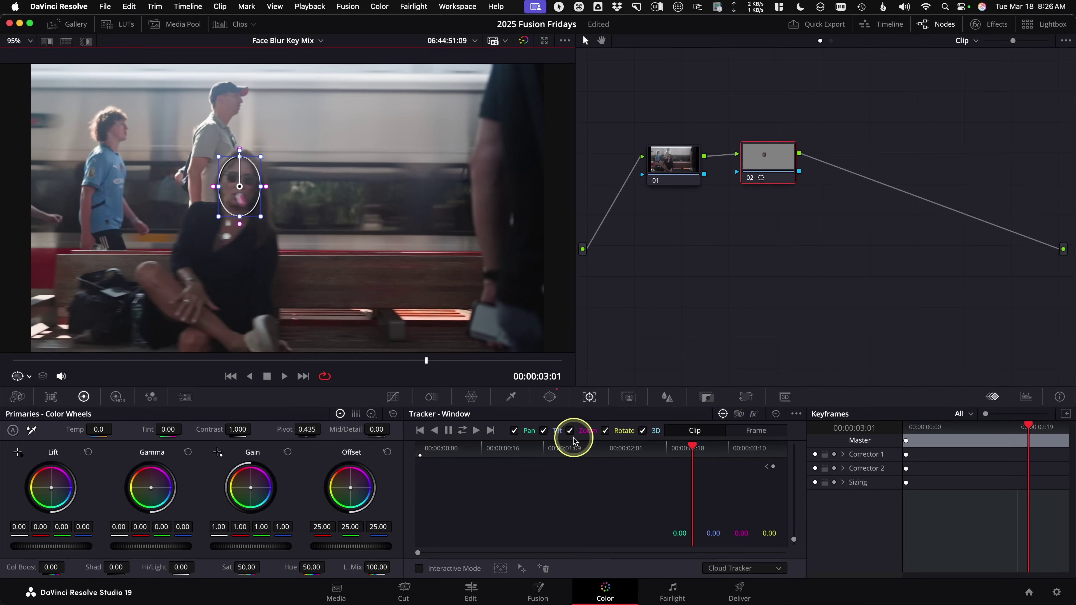
left_click(643, 432)
left_click(606, 431)
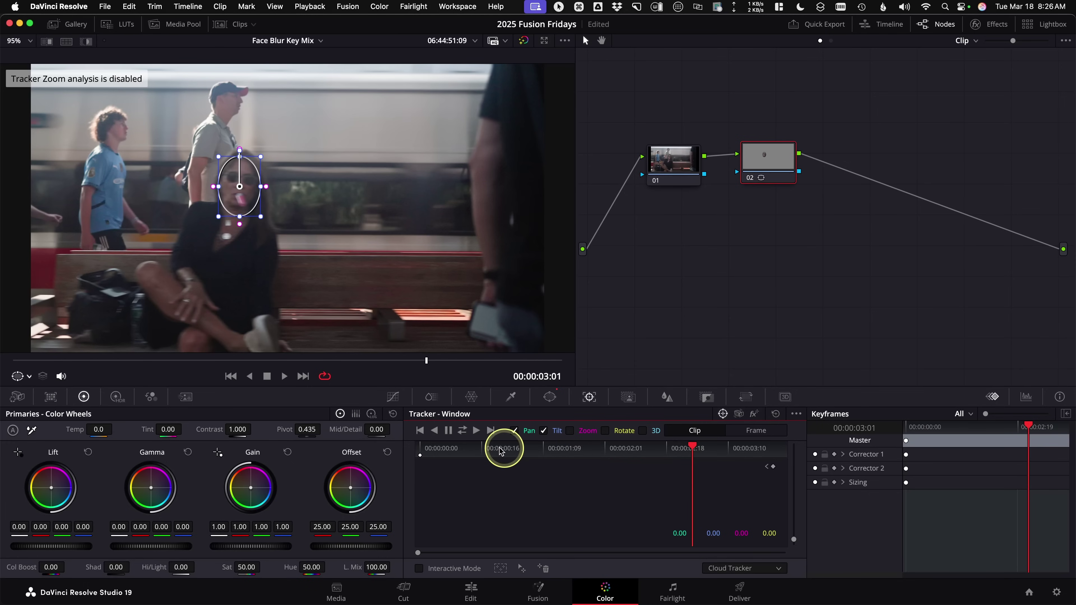
left_click(479, 439)
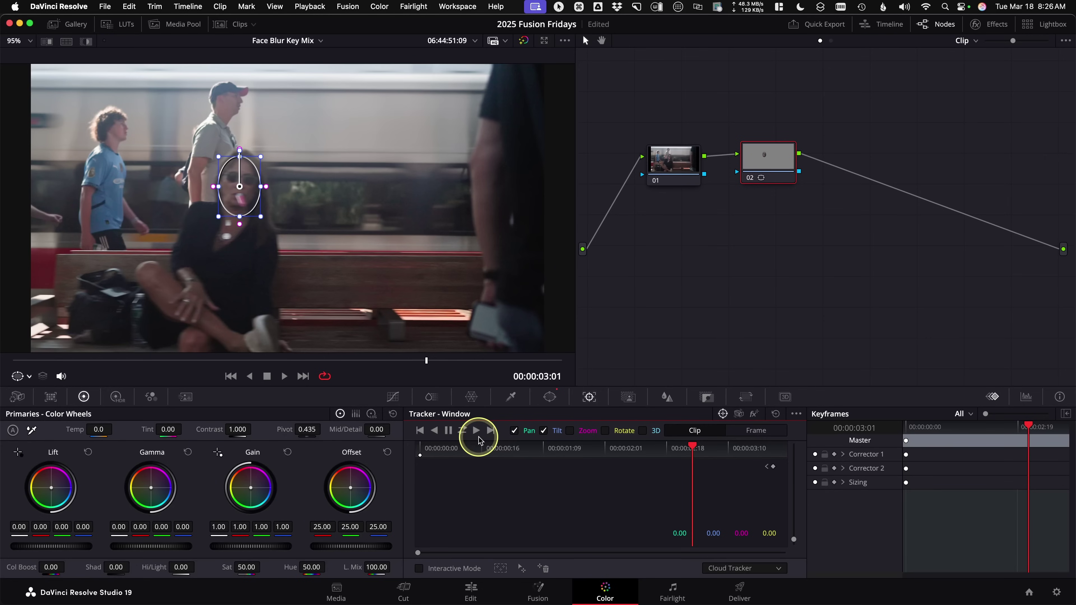
key("super+t")
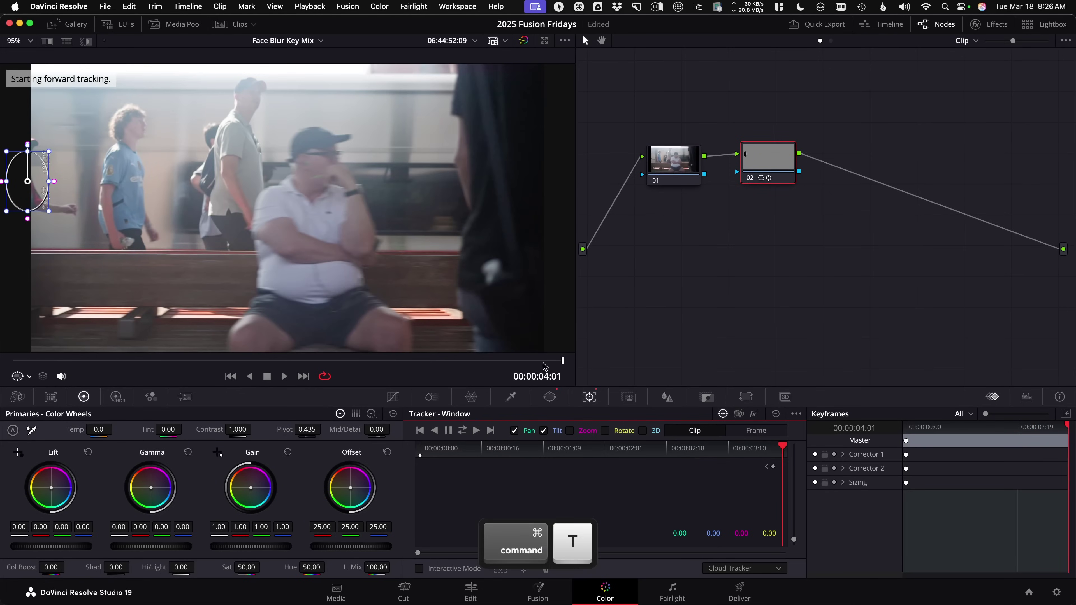
left_click(565, 350)
left_click_drag(558, 362, 529, 366)
left_click_drag(268, 264, 336, 272)
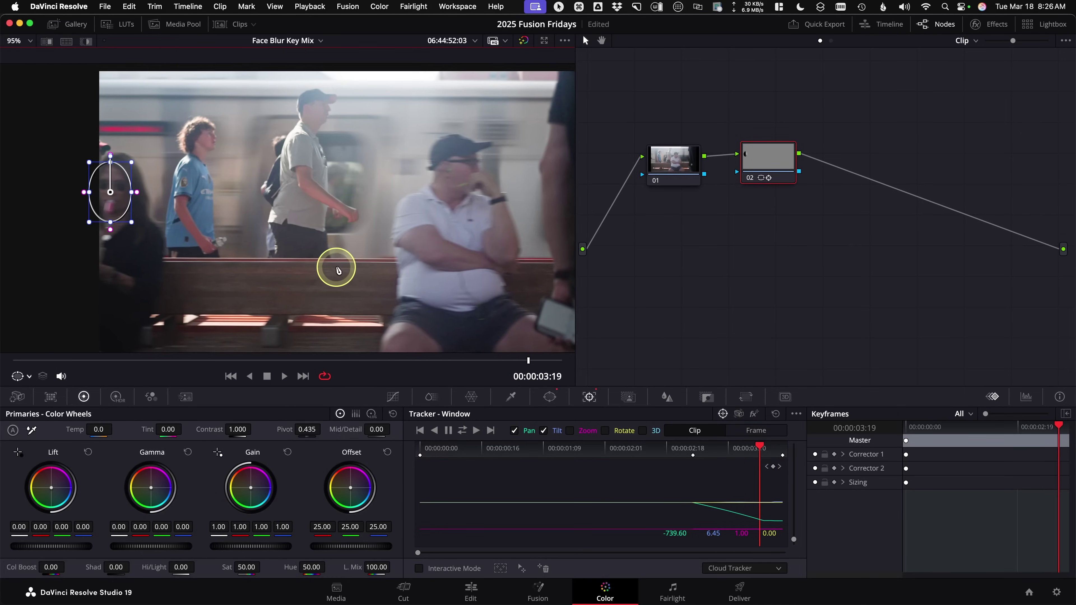
mouse_move(533, 364)
left_mouse_down()
mouse_move(500, 360)
mouse_move(540, 373)
mouse_move(524, 368)
left_mouse_up()
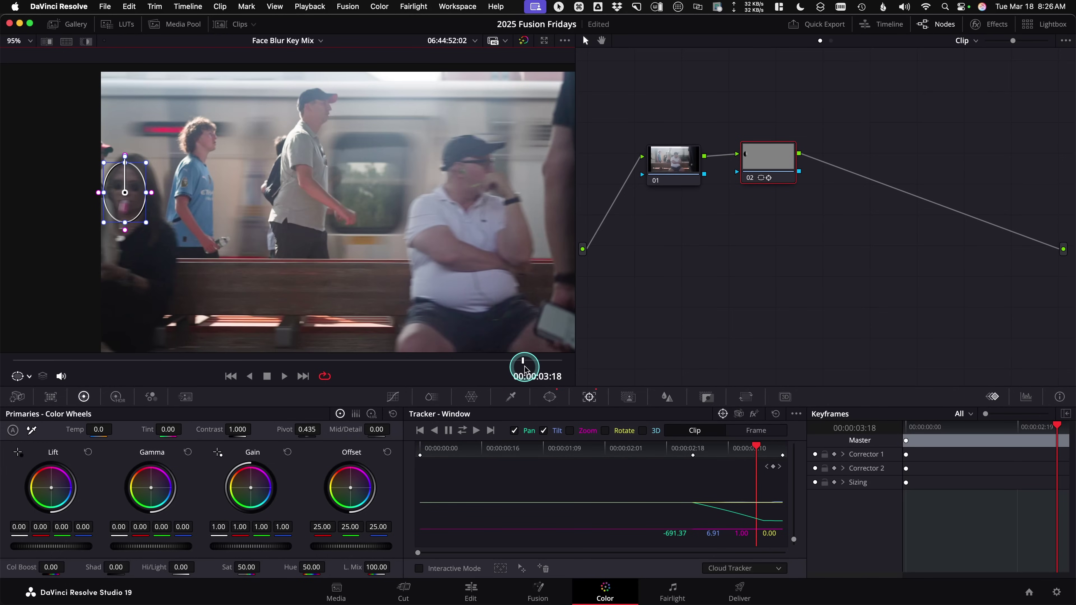
key("Right")
key("Right")
key("Right")
key("Left")
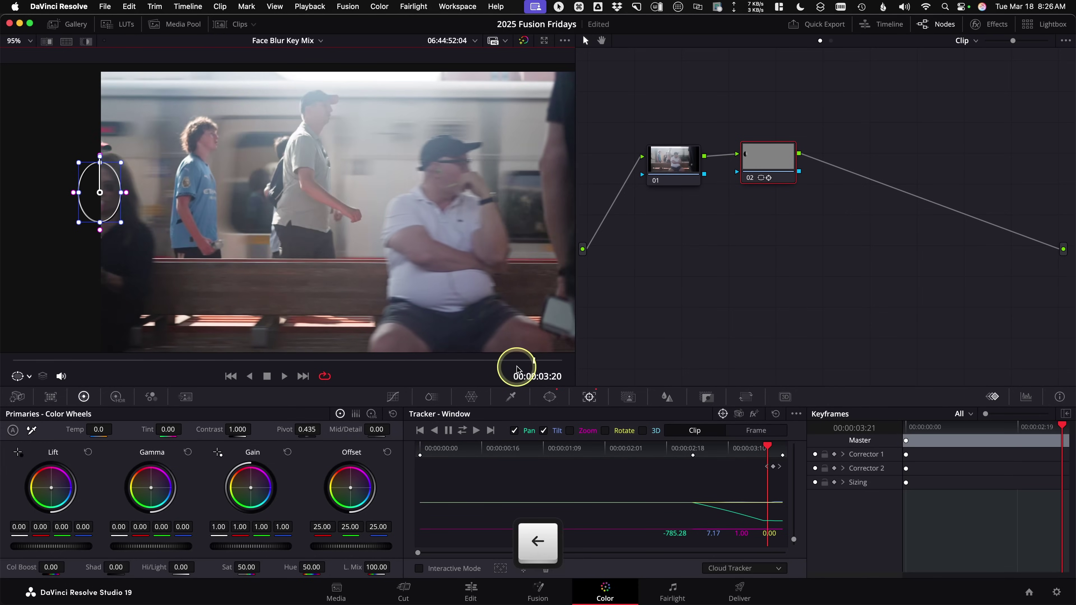
key("Left")
key("Right")
key("Right")
key("Left")
key("Left")
key("Right")
key("Right")
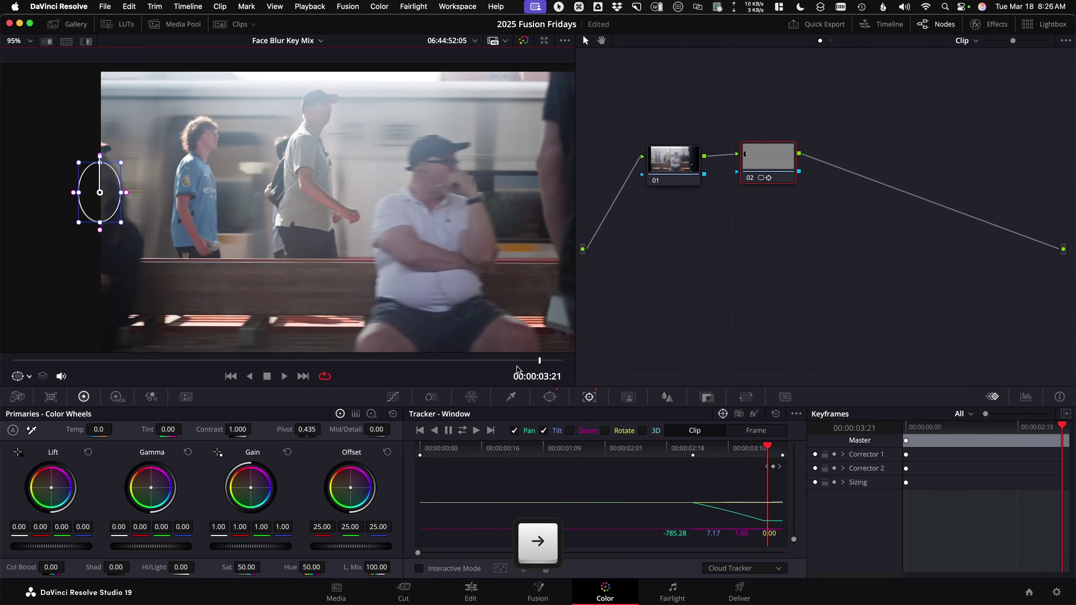
key("Left")
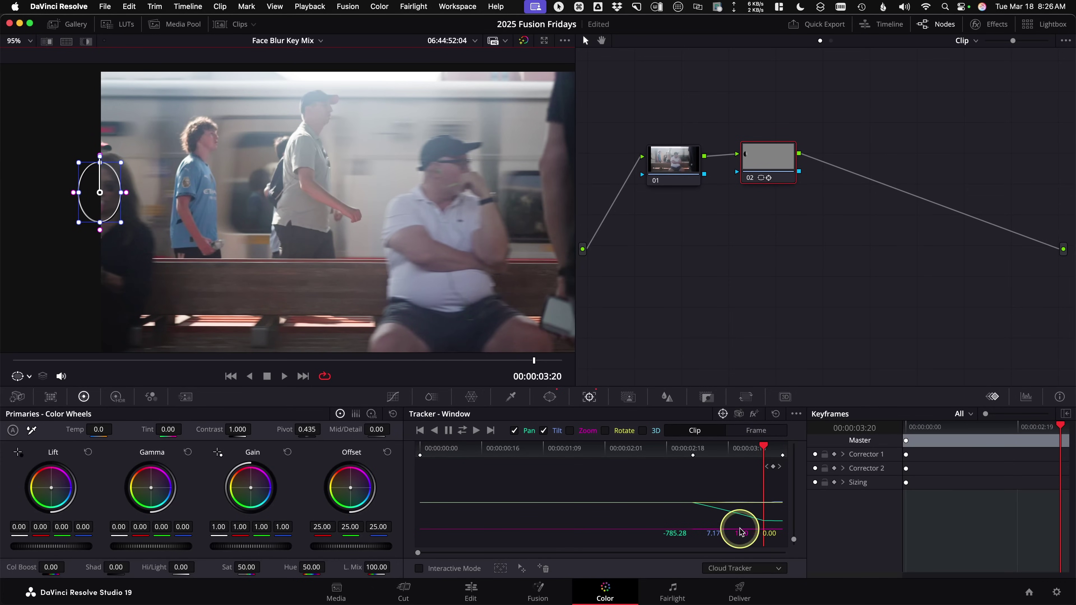
key("ctrl")
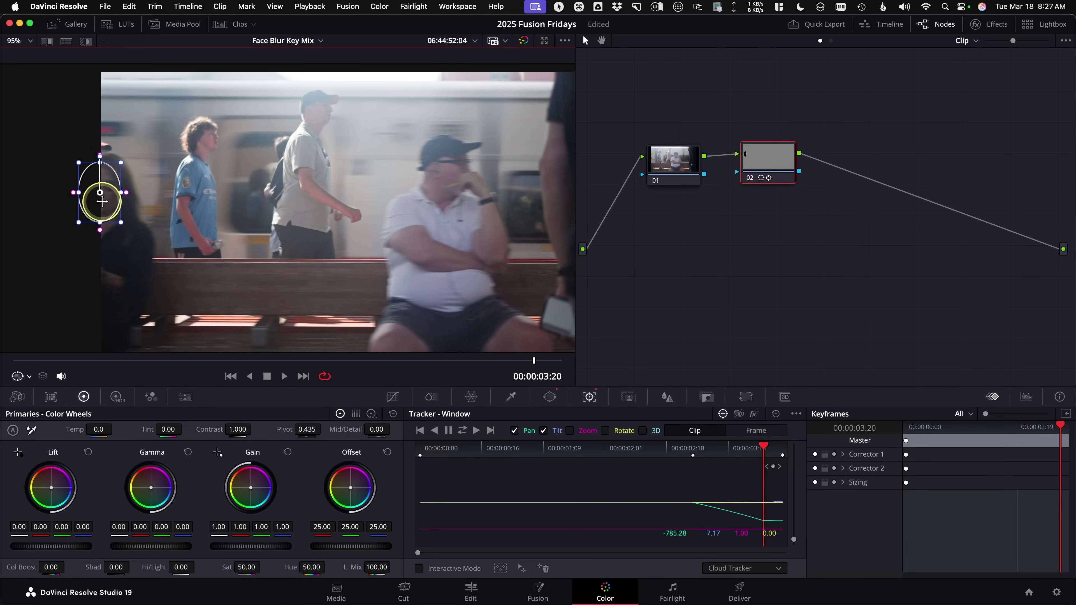
left_click_drag(102, 201, 188, 281)
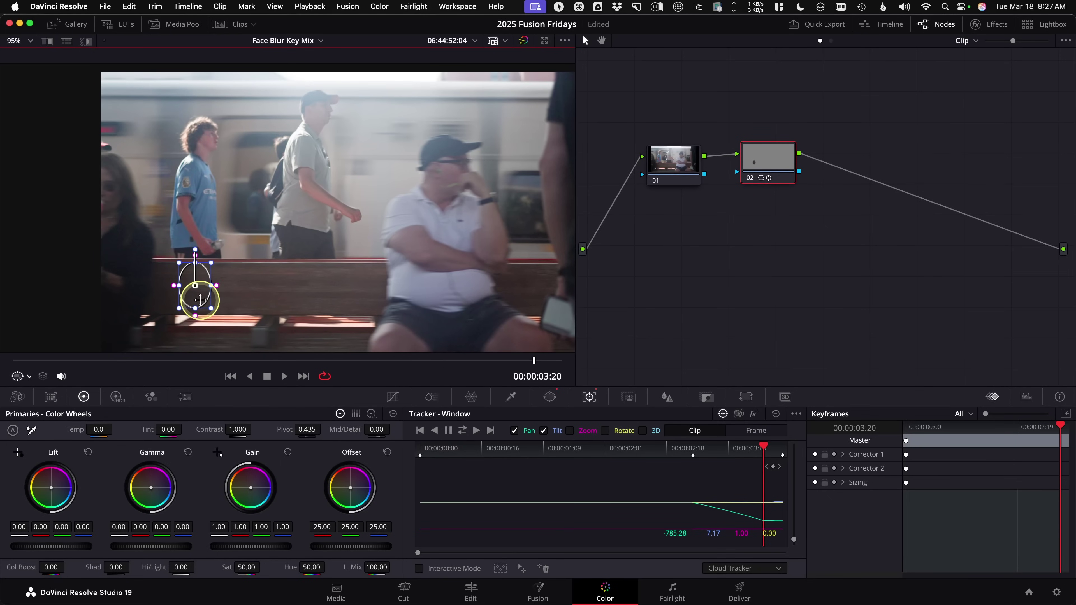
Step: Re-track the oval forward and scrub back to 00:00:03:12 to review it over the bench
key("super+t")
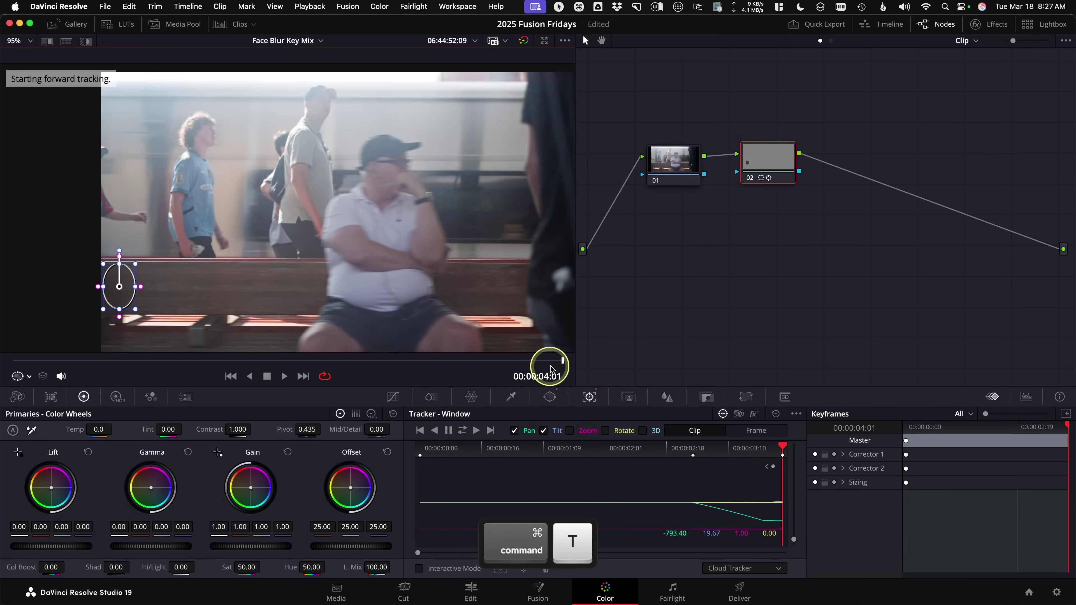
left_click_drag(553, 362, 487, 364)
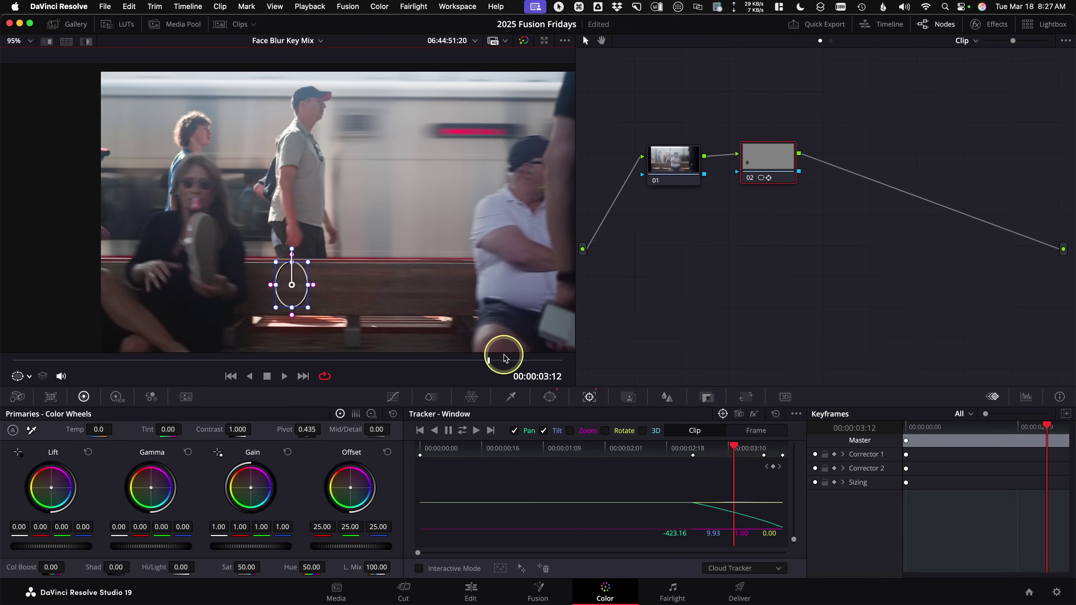
Step: Show the tracked path and move the oval with its path onto the seated girl's face
left_click(796, 415)
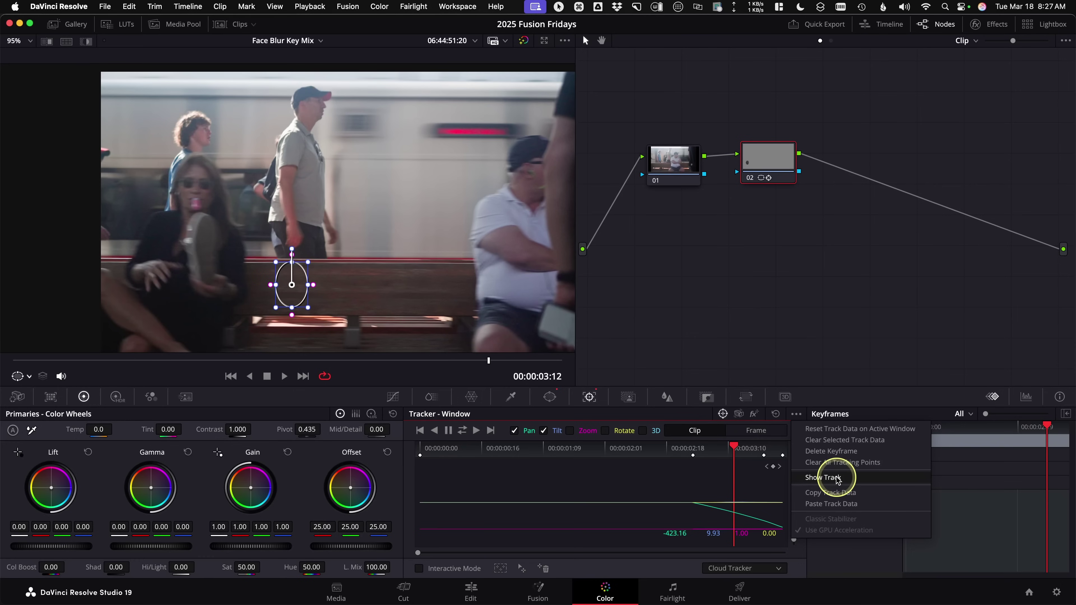
left_click(823, 478)
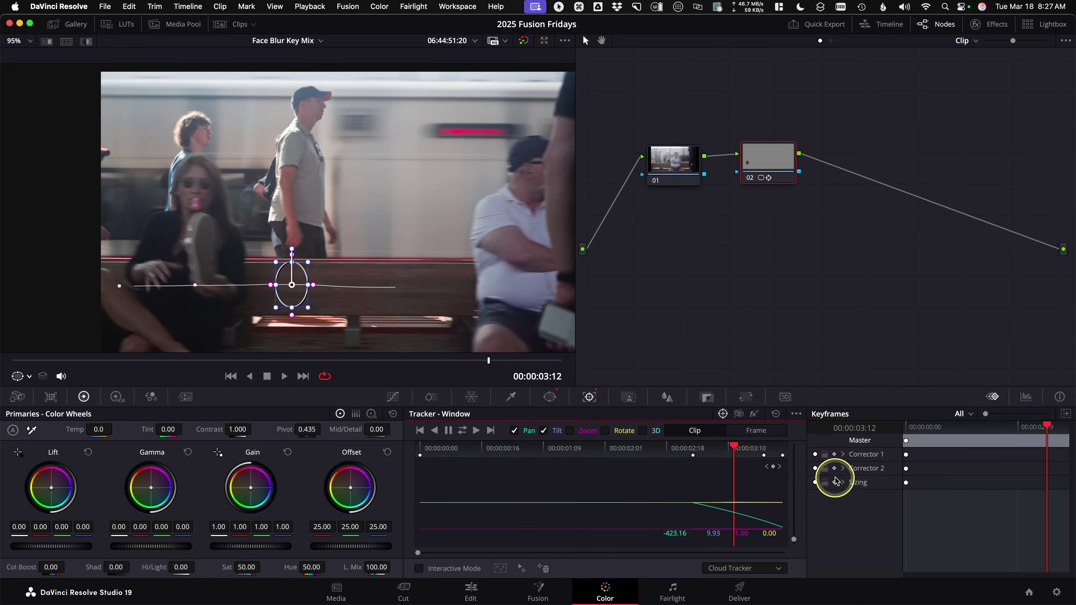
left_click_drag(491, 360, 517, 367)
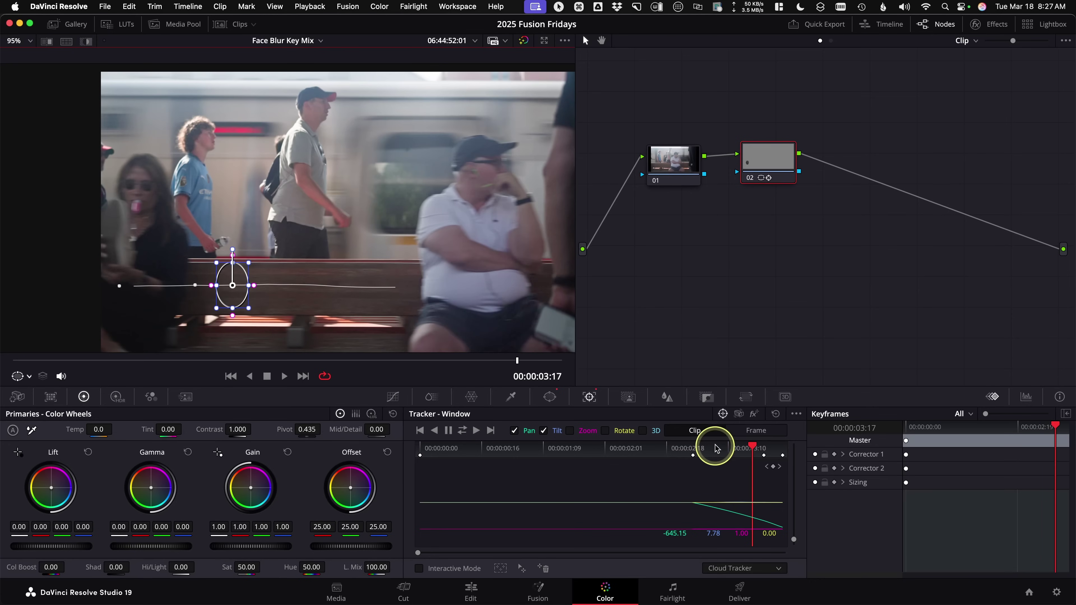
key("ctrl")
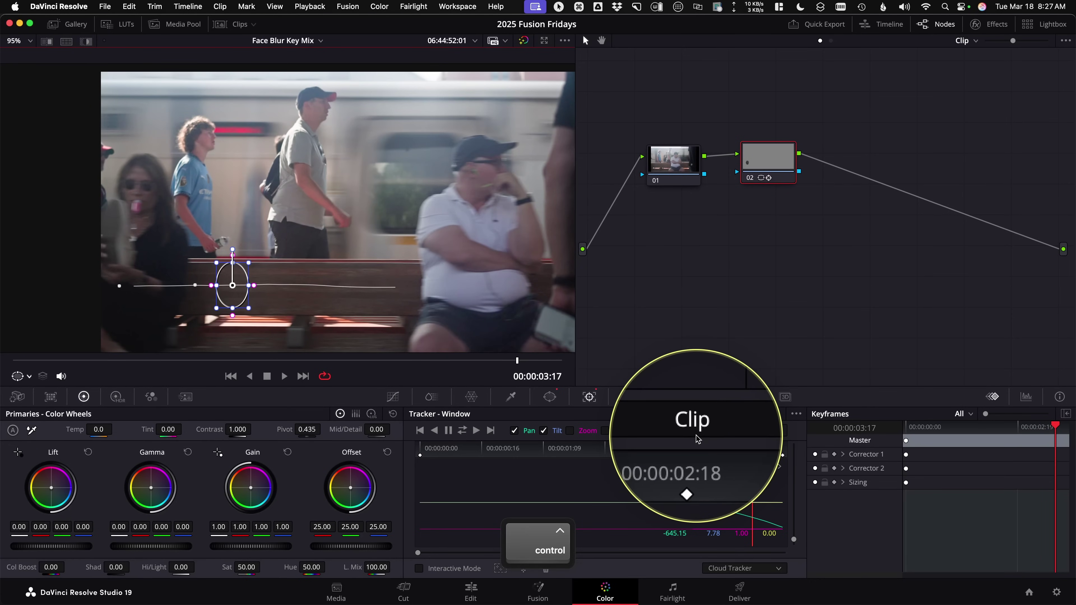
left_click_drag(232, 289, 238, 257)
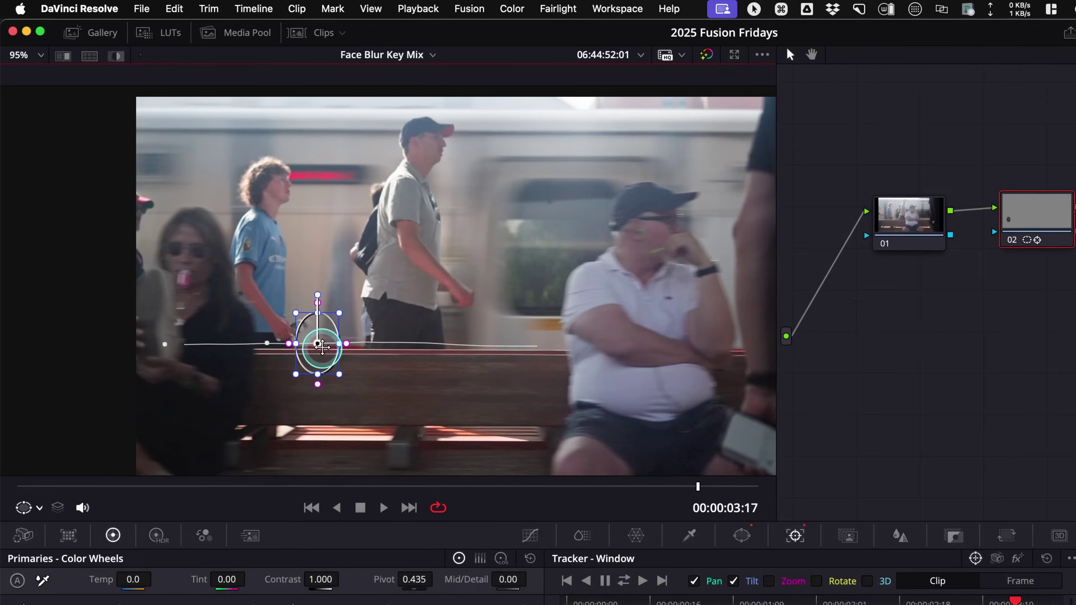
left_click_drag(322, 346, 208, 275)
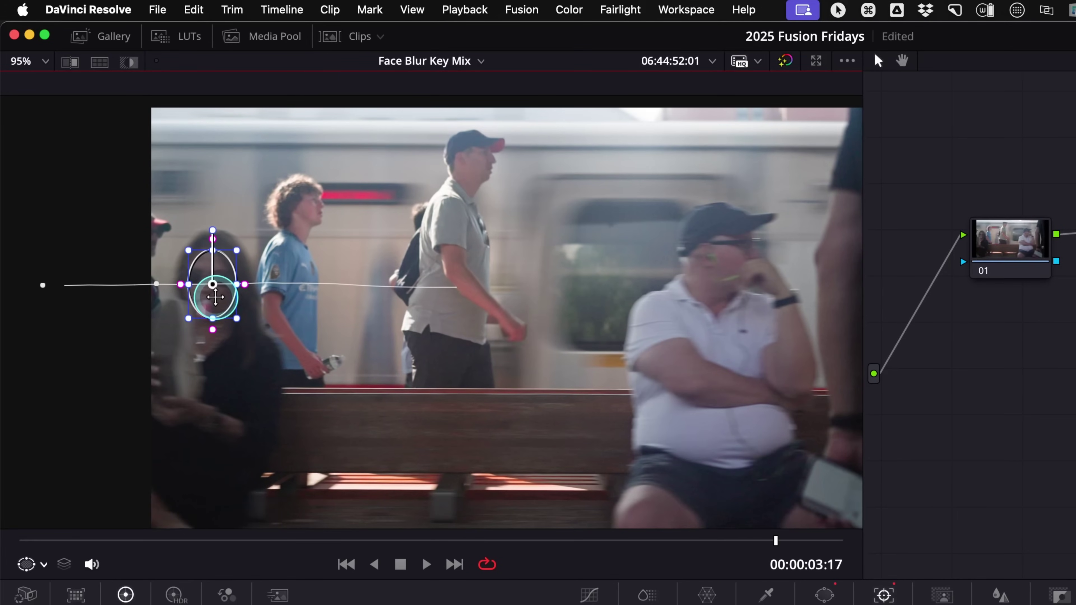
left_click_drag(764, 544, 675, 532)
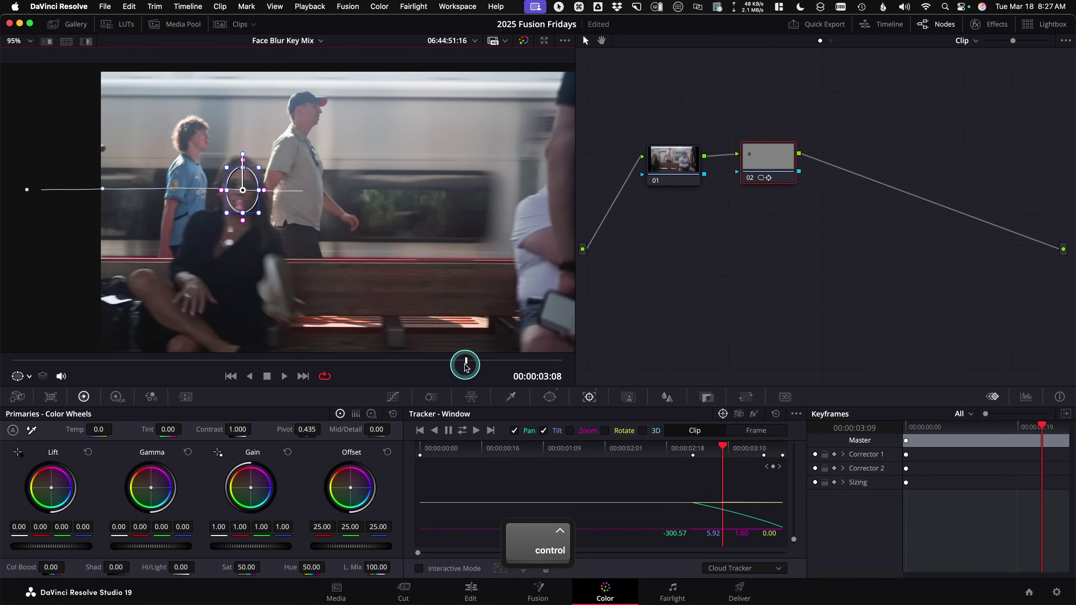
Step: Reverse-track the face oval and step through frames to find the drift near 00:00:02:07
left_click_drag(466, 365, 426, 362)
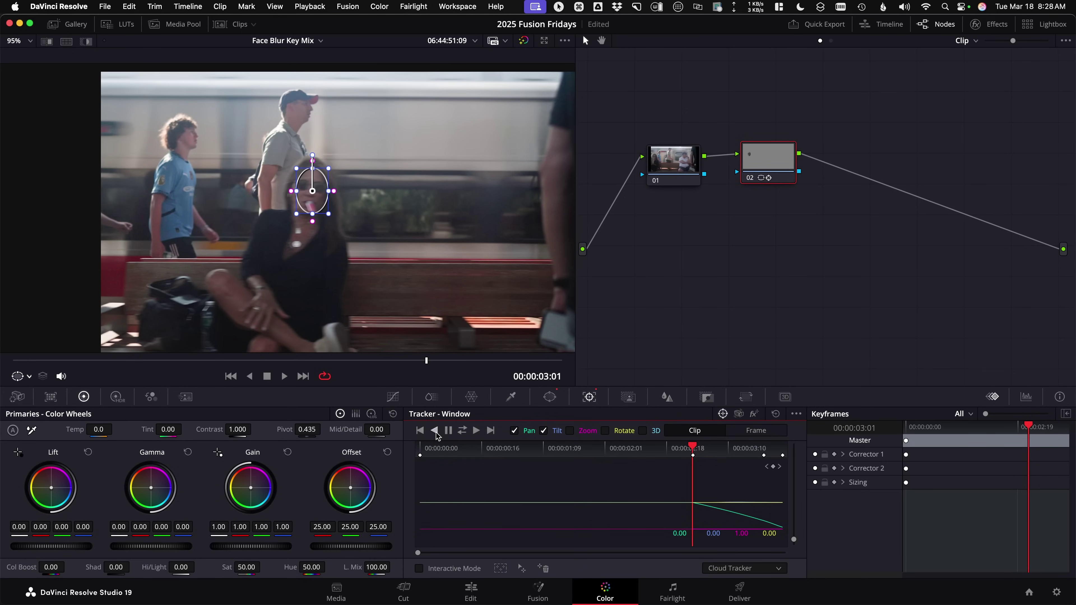
key("alt+t")
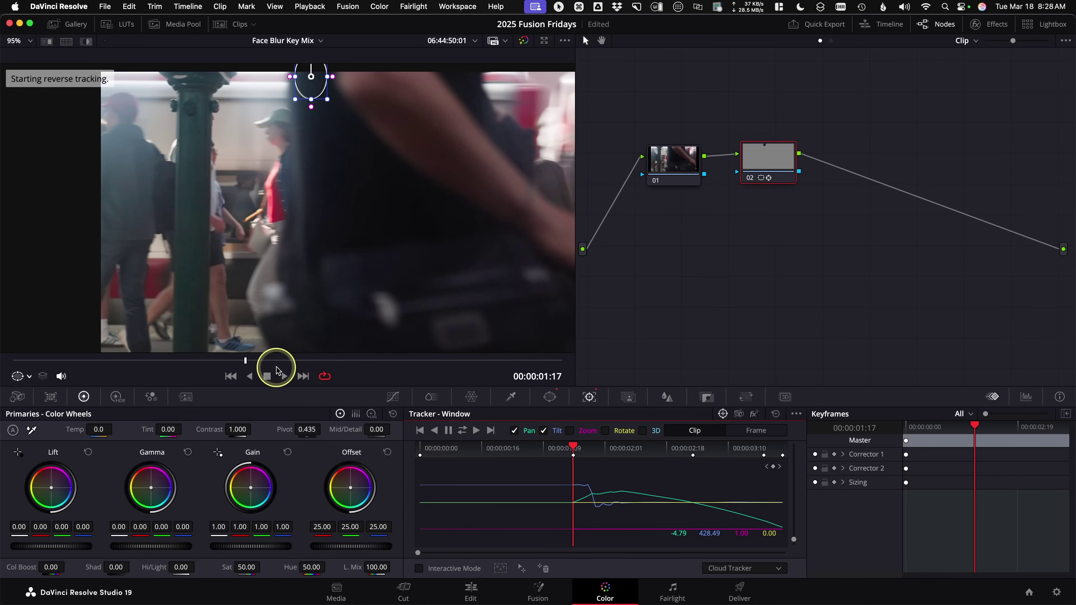
left_click(283, 375)
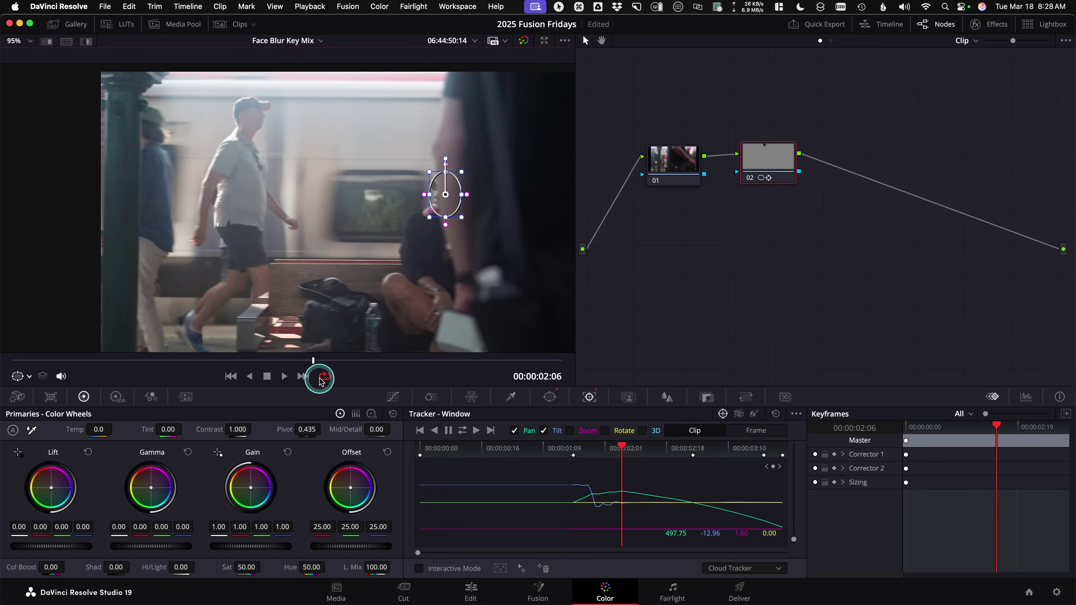
left_click(334, 380)
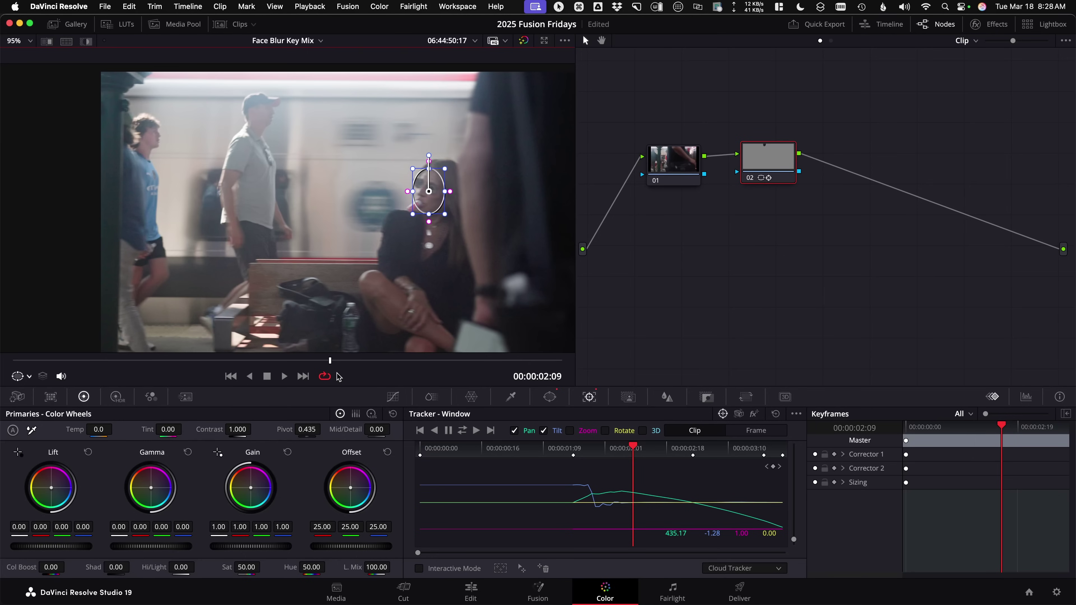
key("Left")
key("Left")
key("Right")
key("Right")
key("Right")
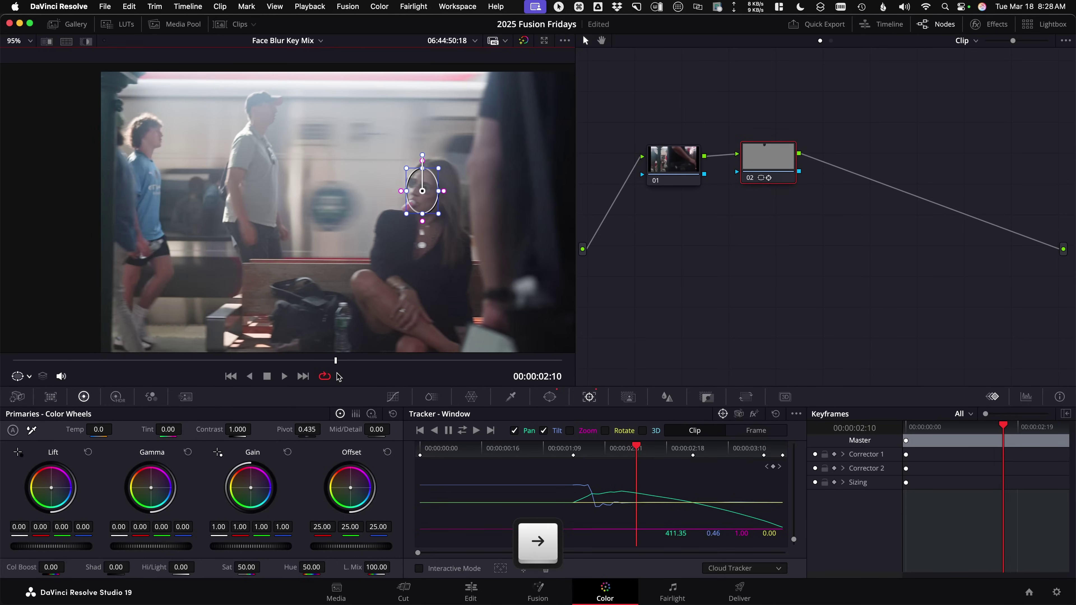
key("Left")
key("Left")
key("Left")
key("Left")
key("Left")
key("Right")
key("Right")
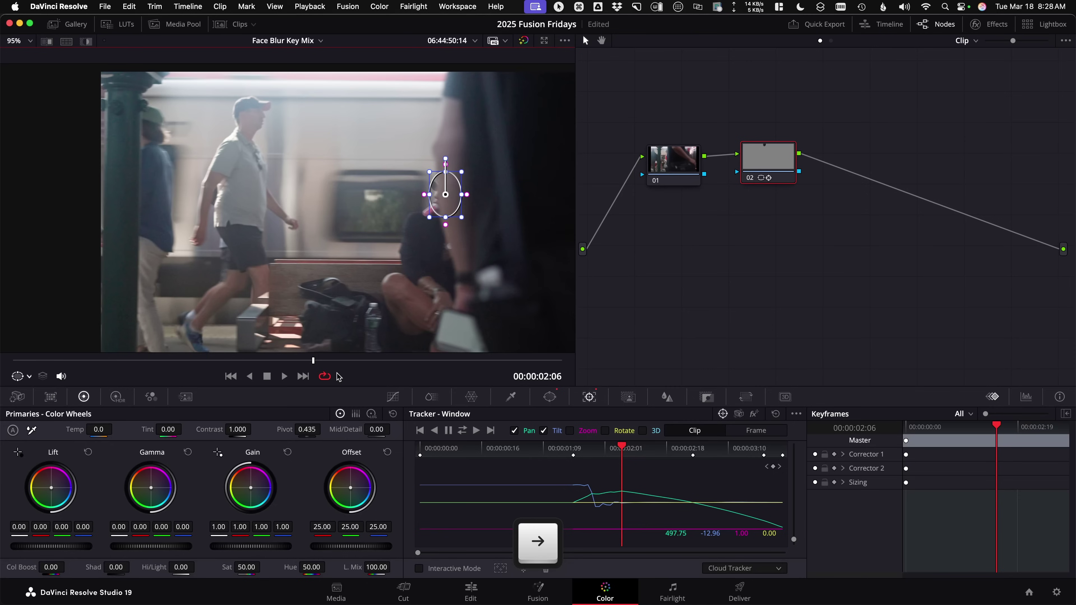
left_click_drag(626, 459, 674, 449)
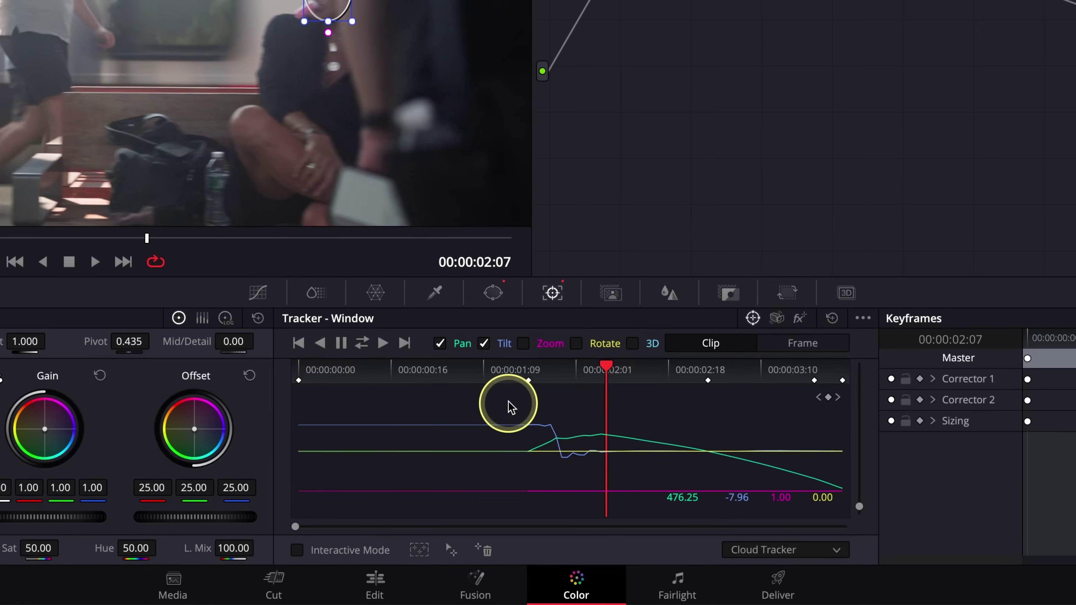
Step: Clear the faulty stretch of track data and switch the tracker from Clip to Frame mode
left_click_drag(506, 397, 607, 508)
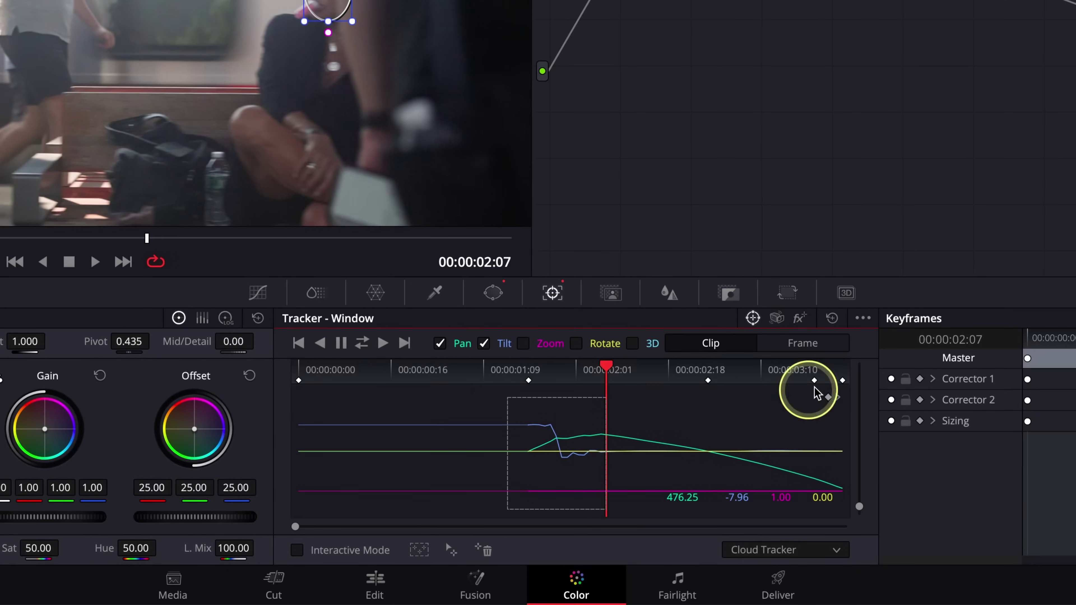
left_click(863, 318)
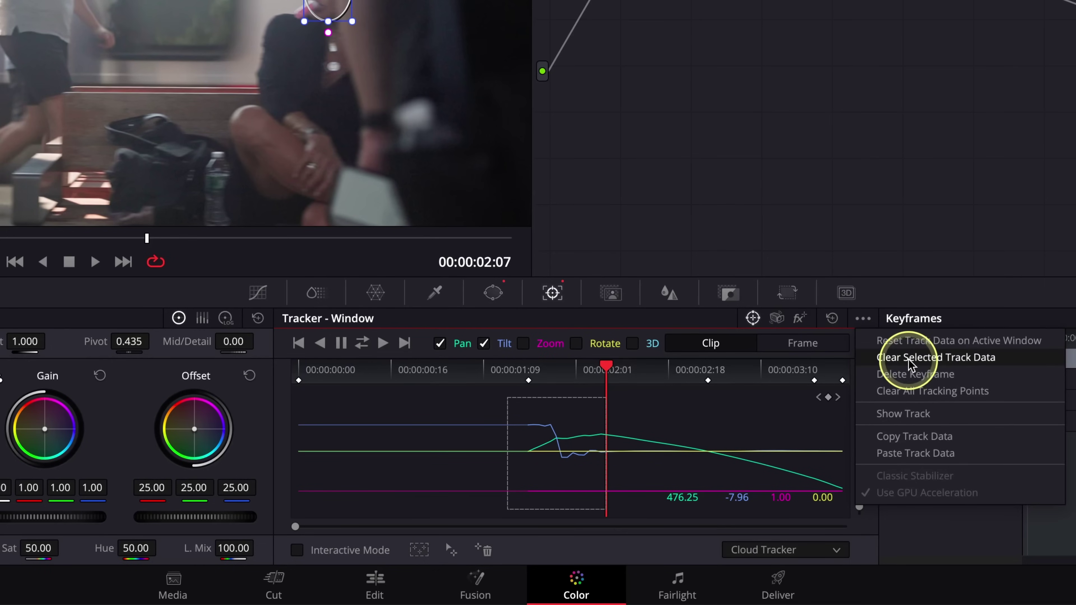
key("ctrl")
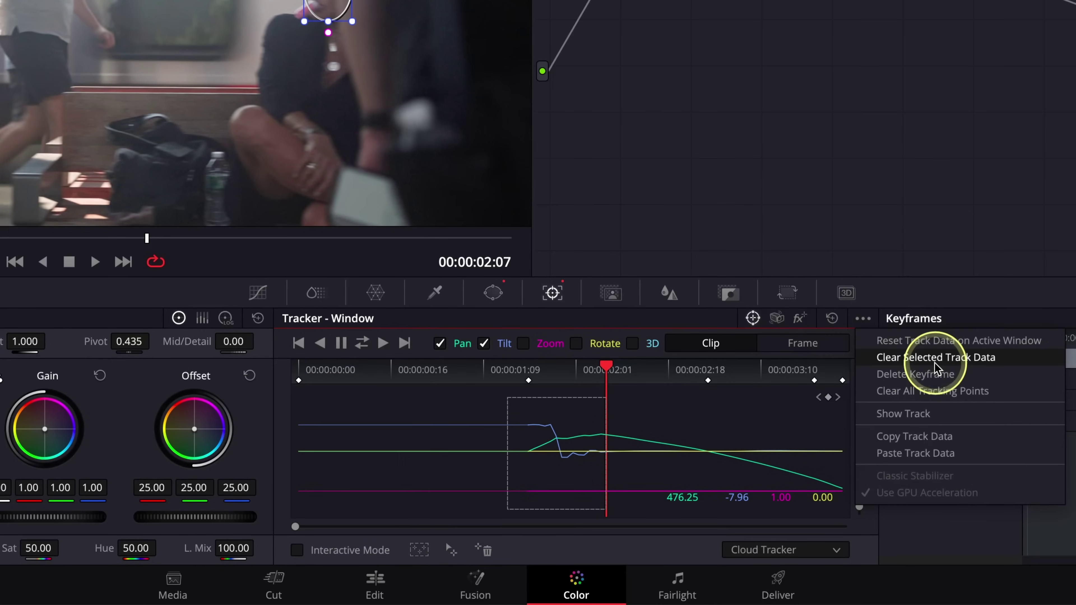
left_click(881, 356)
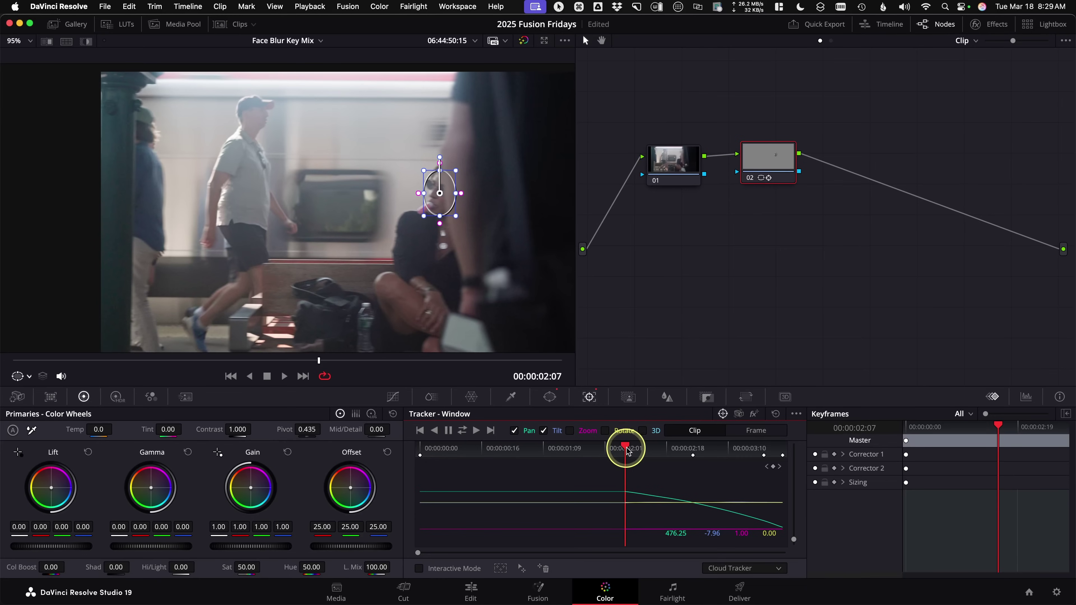
mouse_move(628, 452)
left_mouse_down()
mouse_move(661, 449)
mouse_move(613, 448)
mouse_move(683, 457)
mouse_move(629, 458)
left_mouse_up()
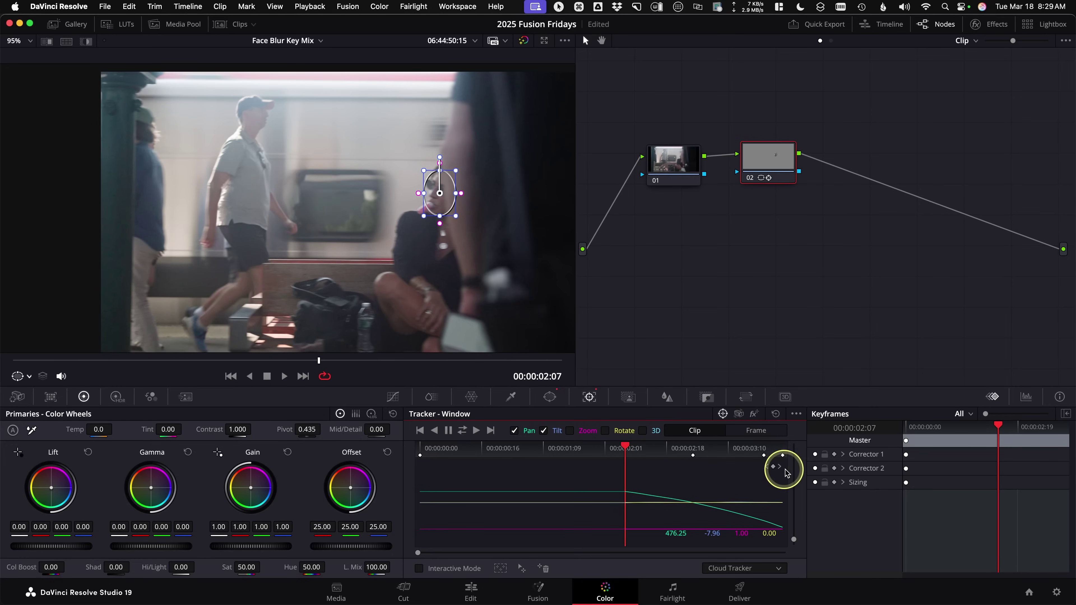
key("ctrl")
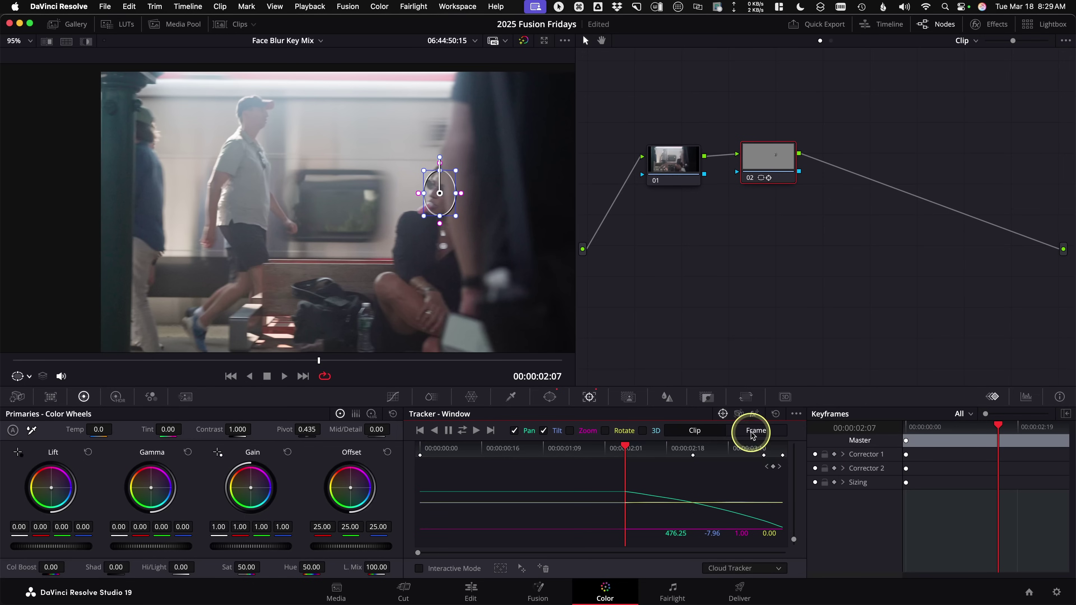
left_click(753, 435)
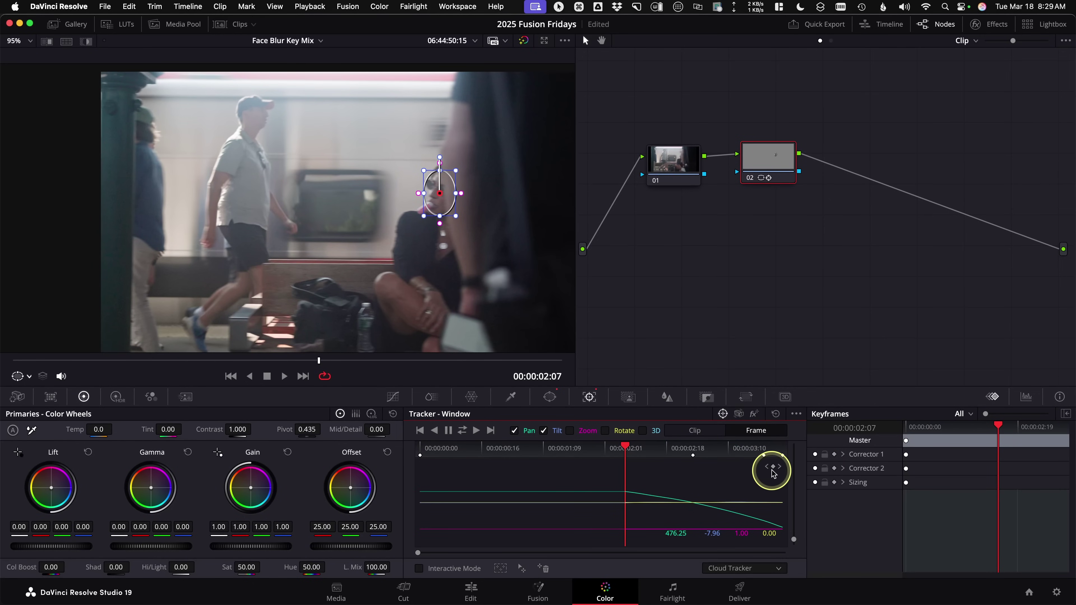
Step: Add a tracker keyframe and move to frame 00:00:01:14 near the woman's face
key("ctrl")
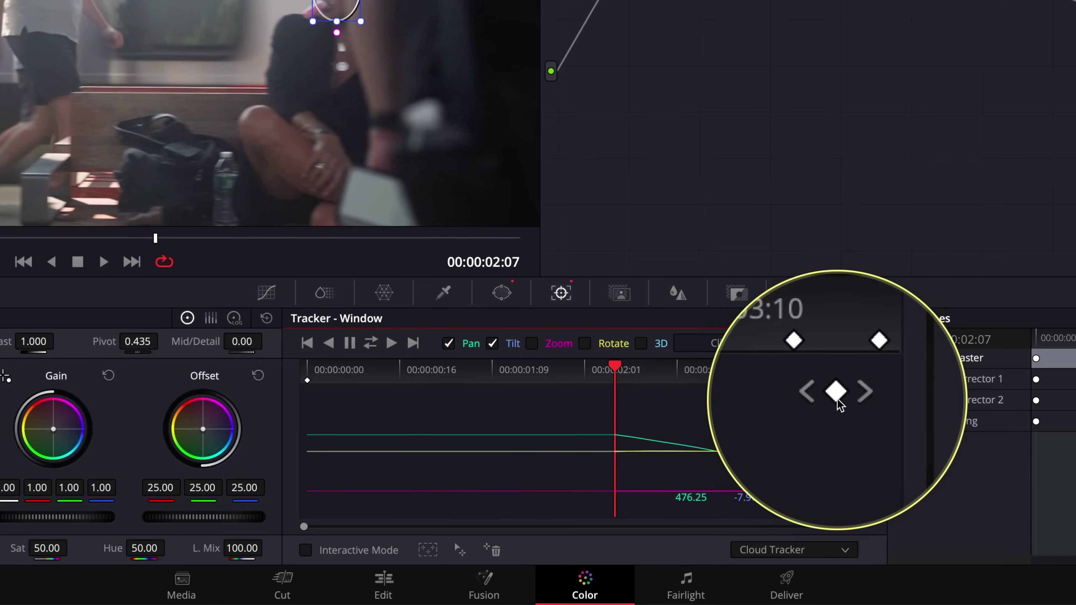
left_click(837, 398)
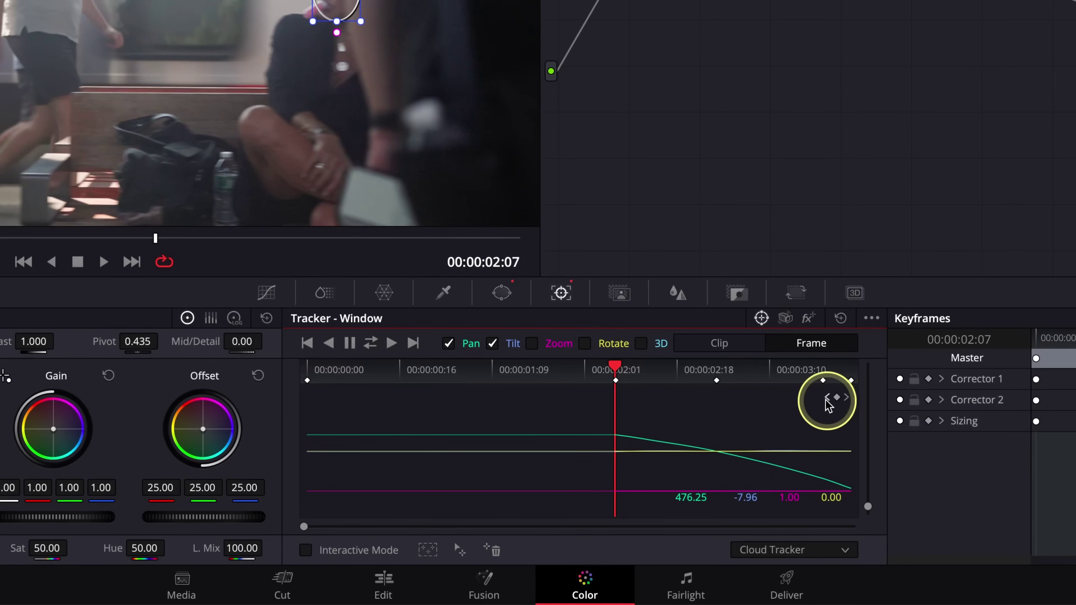
left_click_drag(604, 376, 530, 364)
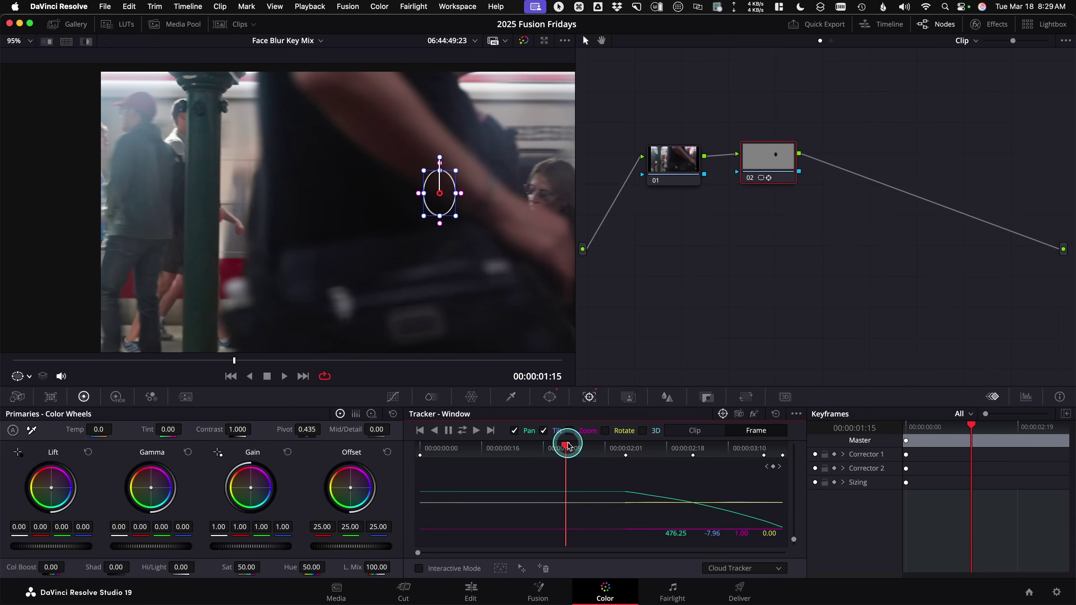
left_click_drag(568, 445, 559, 445)
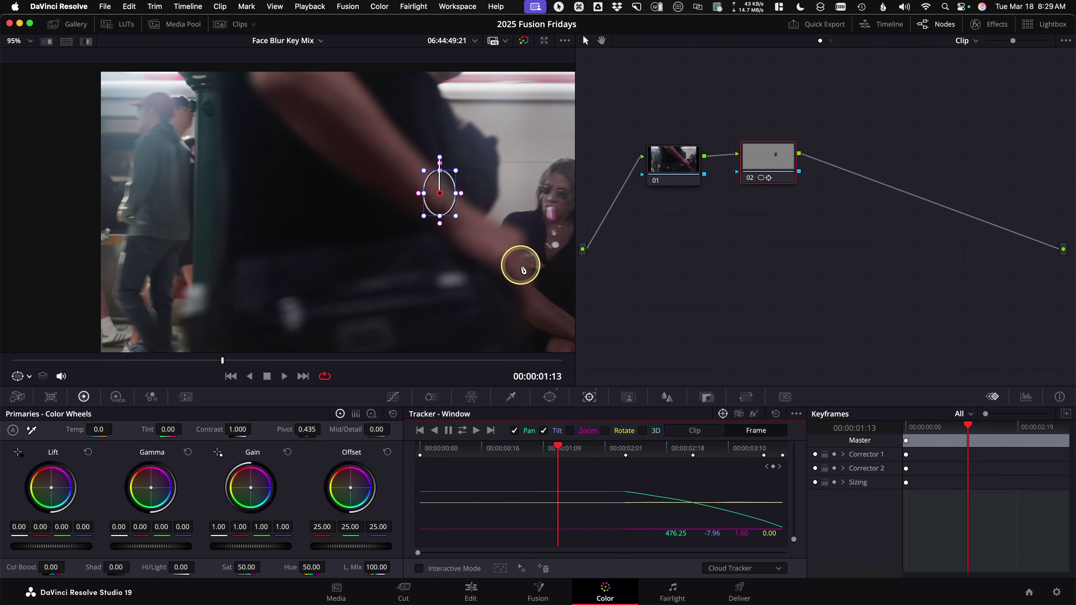
left_click_drag(522, 270, 413, 250)
key("Right")
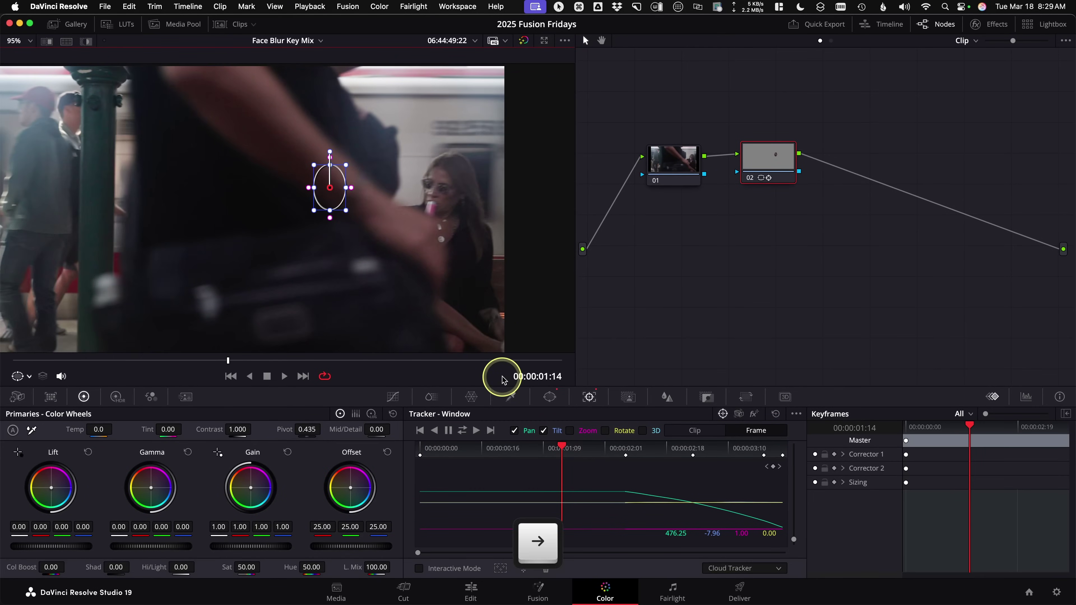
key("Right")
key("Left")
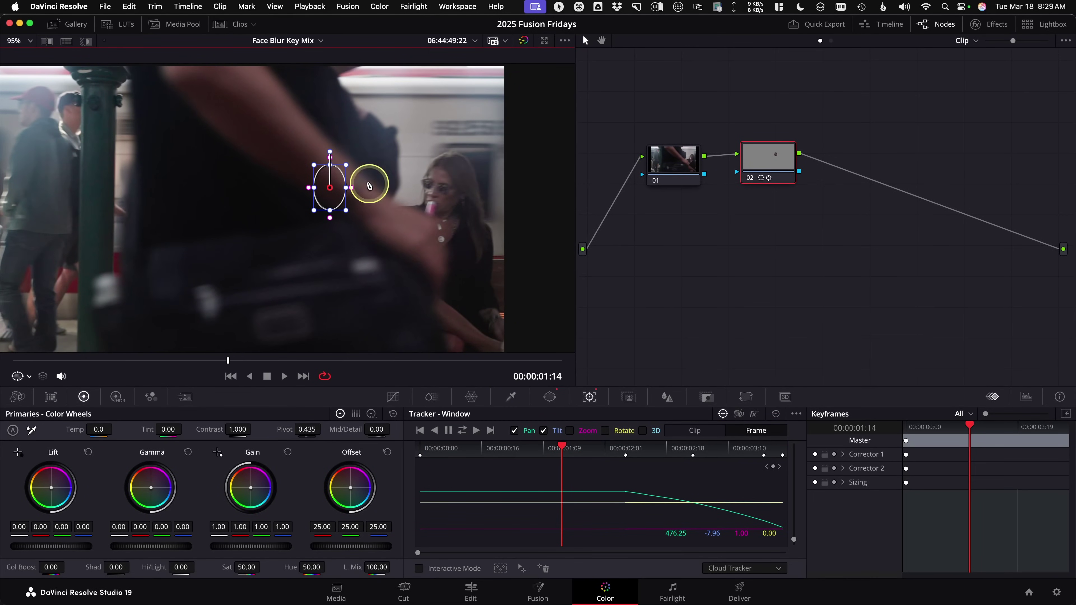
Step: Reposition the oval onto her face and start reverse tracking from 00:00:01:14
left_click_drag(329, 188, 421, 180)
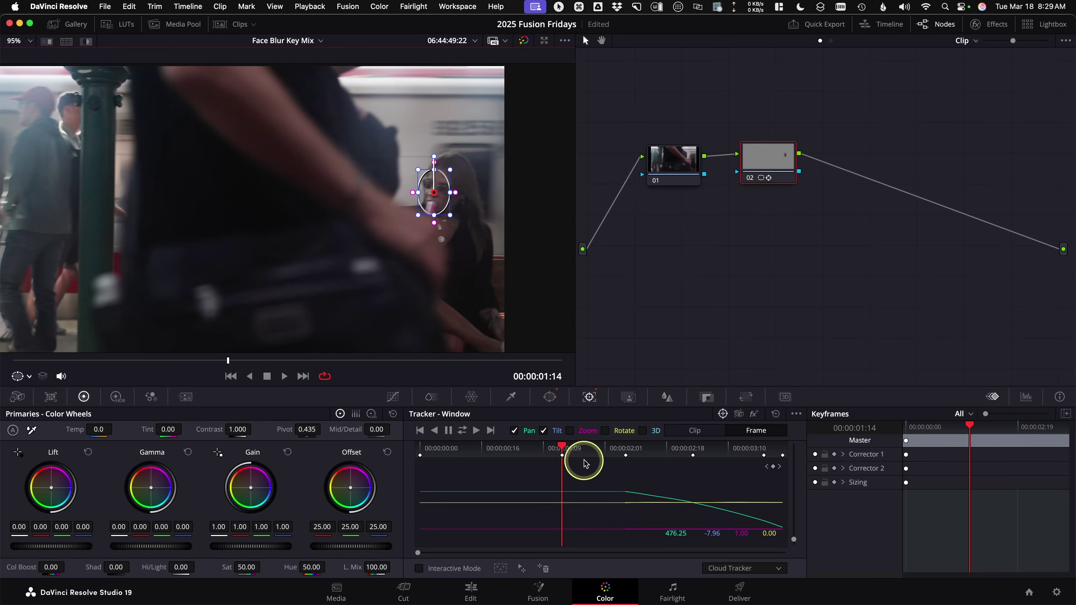
left_click_drag(584, 463, 563, 444)
left_click_drag(456, 245, 413, 241)
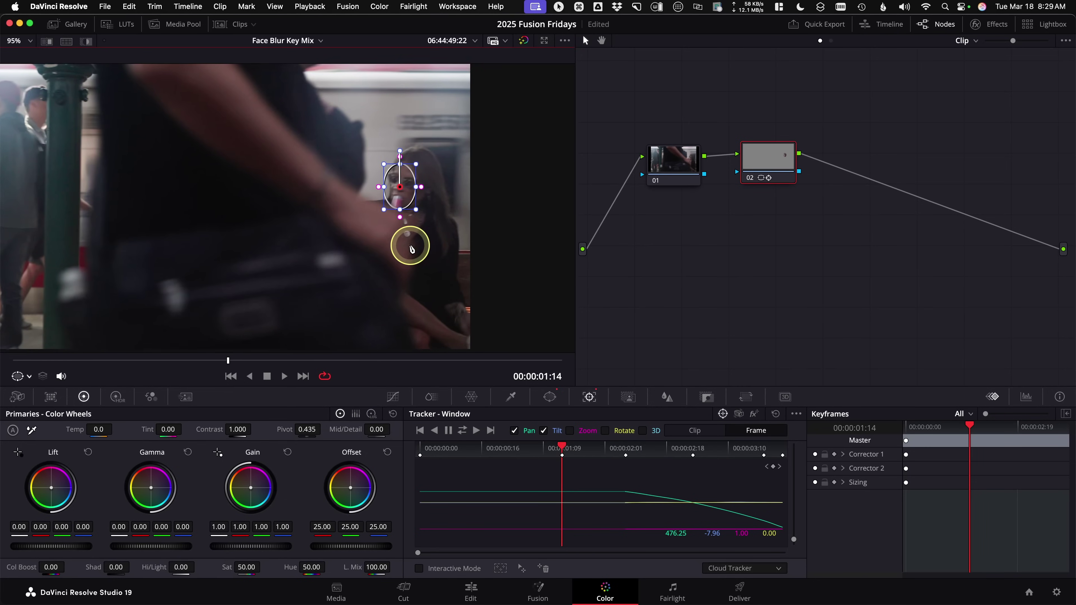
mouse_move(553, 452)
left_mouse_down()
mouse_move(537, 445)
mouse_move(565, 442)
mouse_move(555, 448)
left_mouse_up()
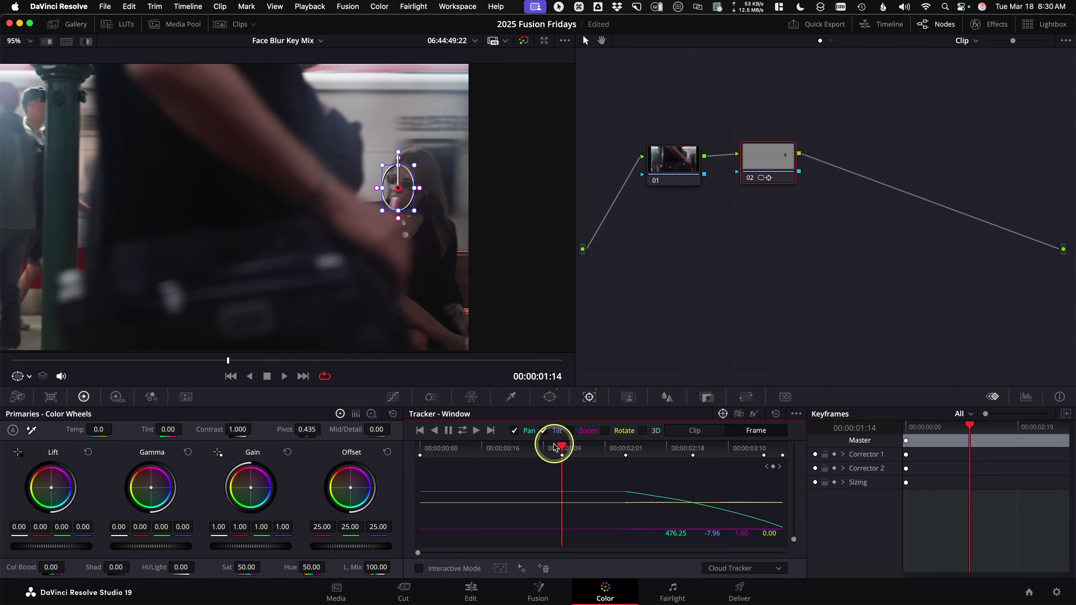
key("alt+t")
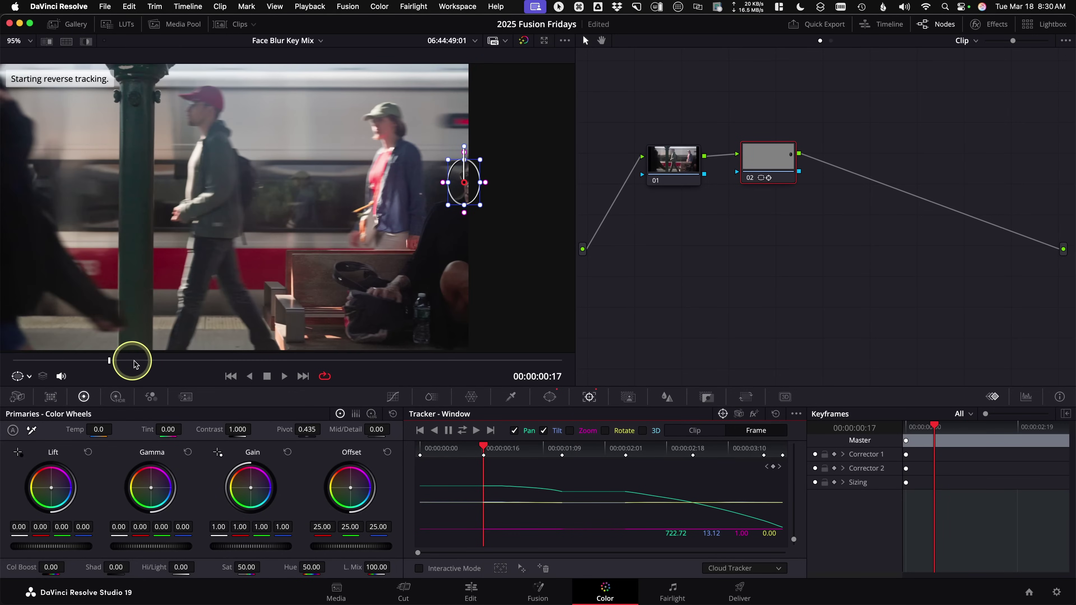
Step: Step through the reverse-tracked frames to check the oval's fit on her face
left_click_drag(136, 373, 208, 367)
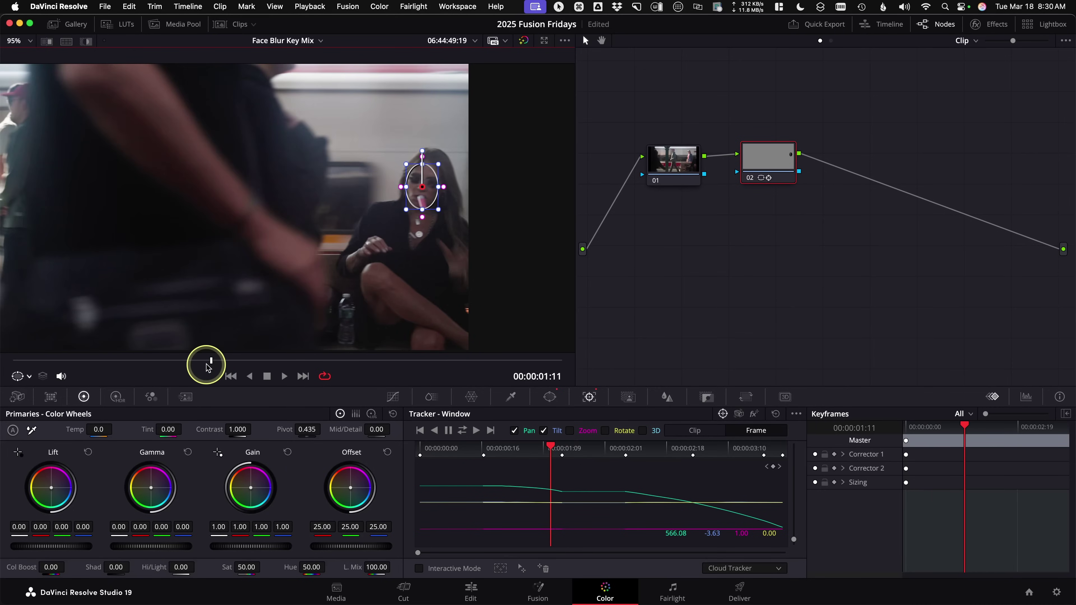
key("Left")
key("Left")
key("Left")
key("Left")
key("Left")
key("Left")
key("Left")
key("Left")
key("Left")
key("Left")
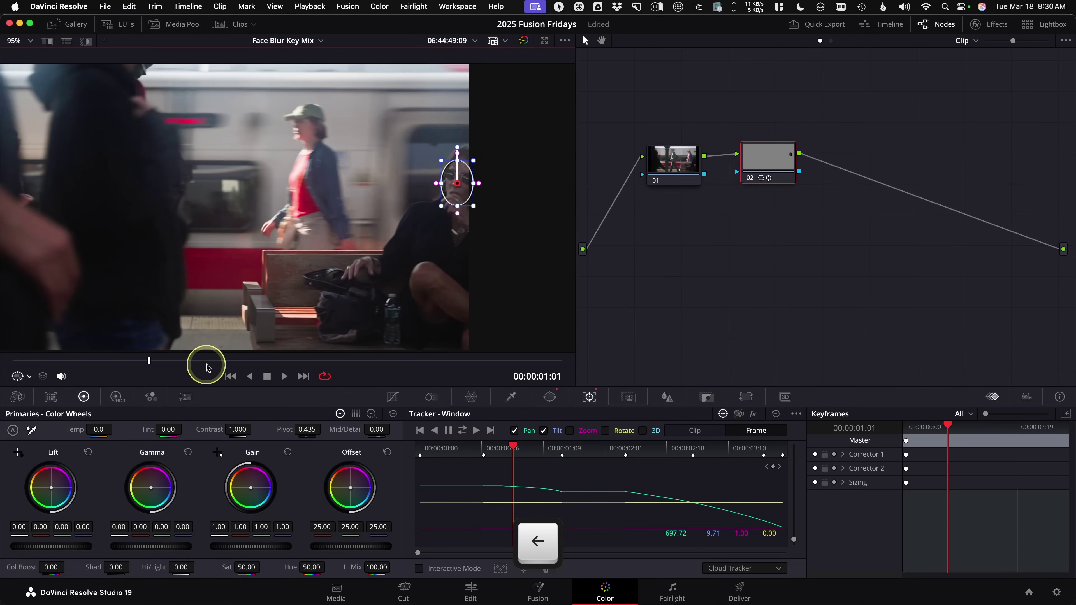
key("Right")
key("Left")
key("Left")
key("Left")
key("Left")
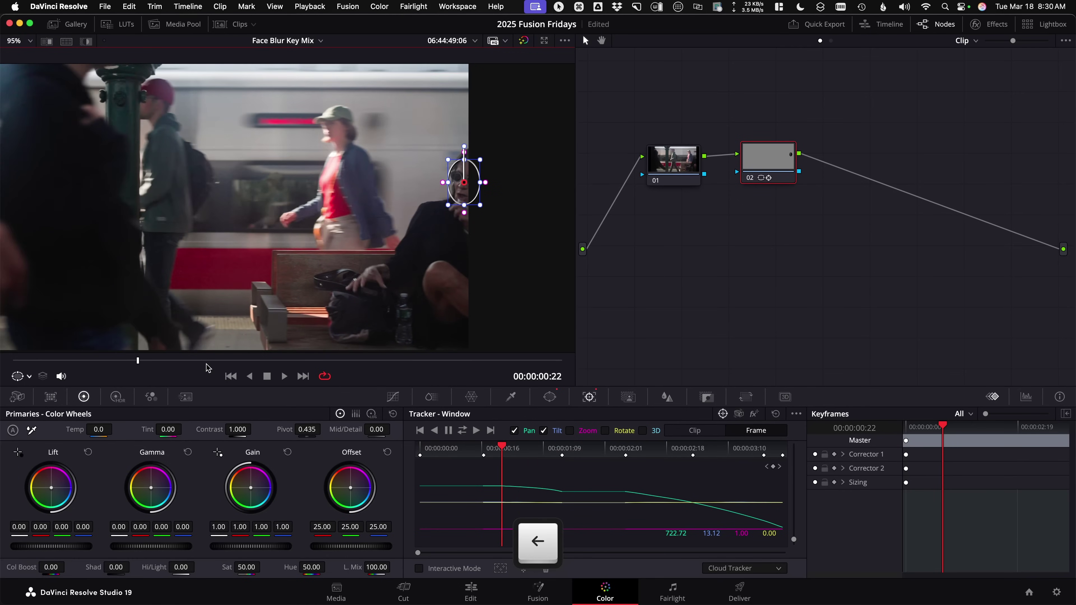
key("Left")
key("Left")
key("Right")
key("Right")
key("Right")
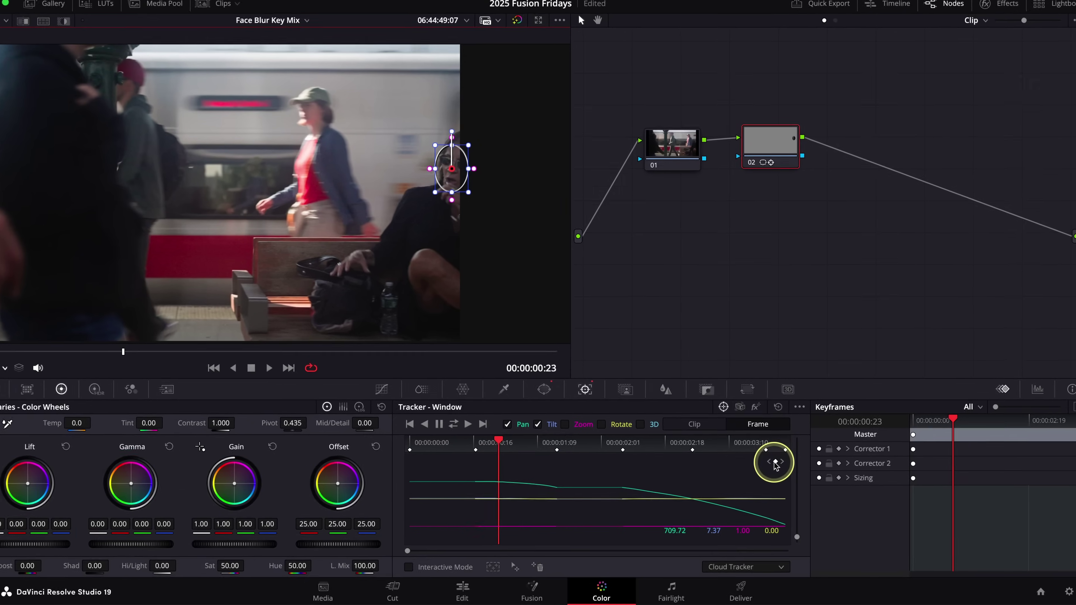
Step: Select the drifting stretch of track data on the tracker graph
key("ctrl")
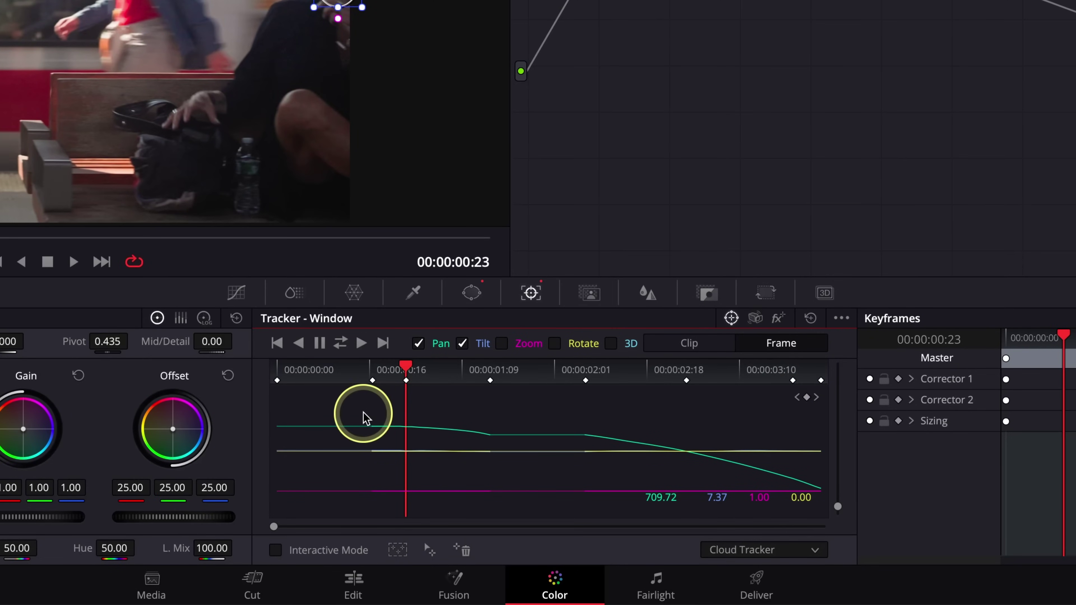
left_click_drag(353, 400, 401, 504)
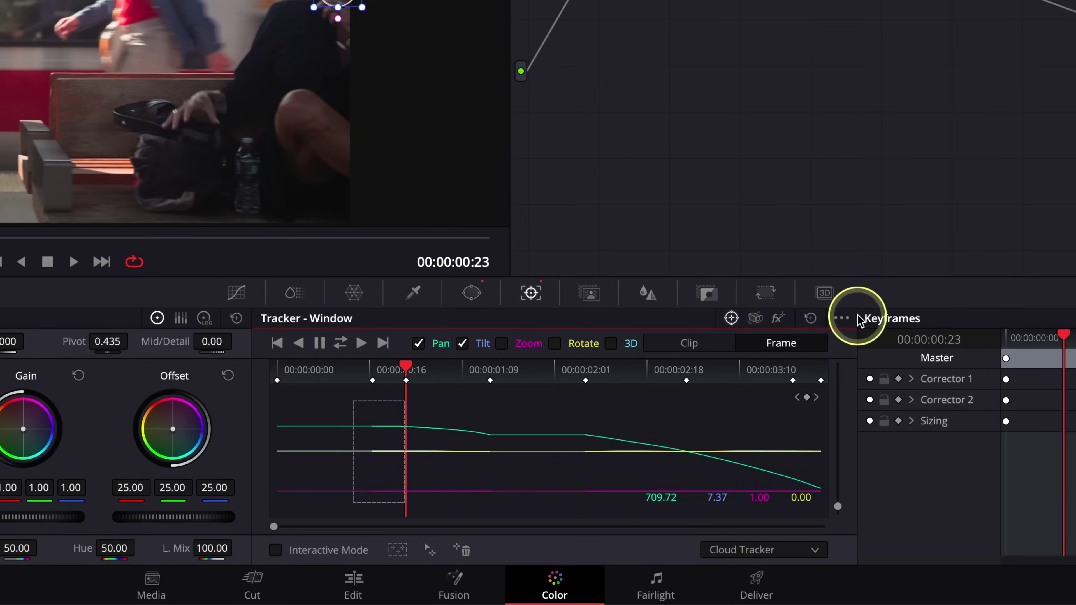
left_click(841, 318)
Step: Clear the old tracking data, step back a few frames, and reposition the circle window on the woman's face
left_click(885, 357)
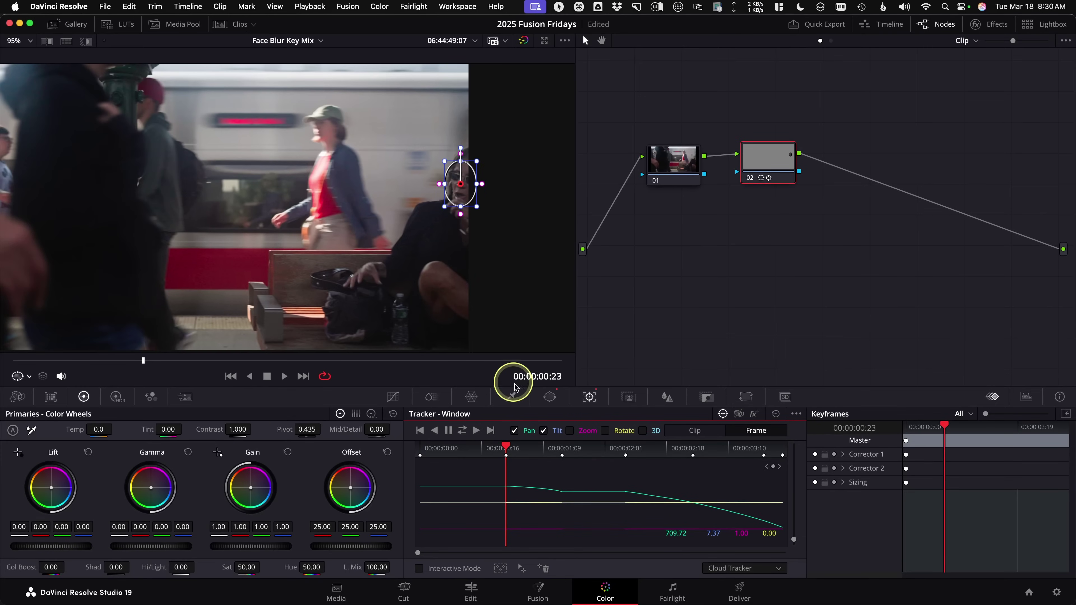
key("Left")
key("Left")
key("Left")
key("Left")
key("Left")
key("Left")
key("Left")
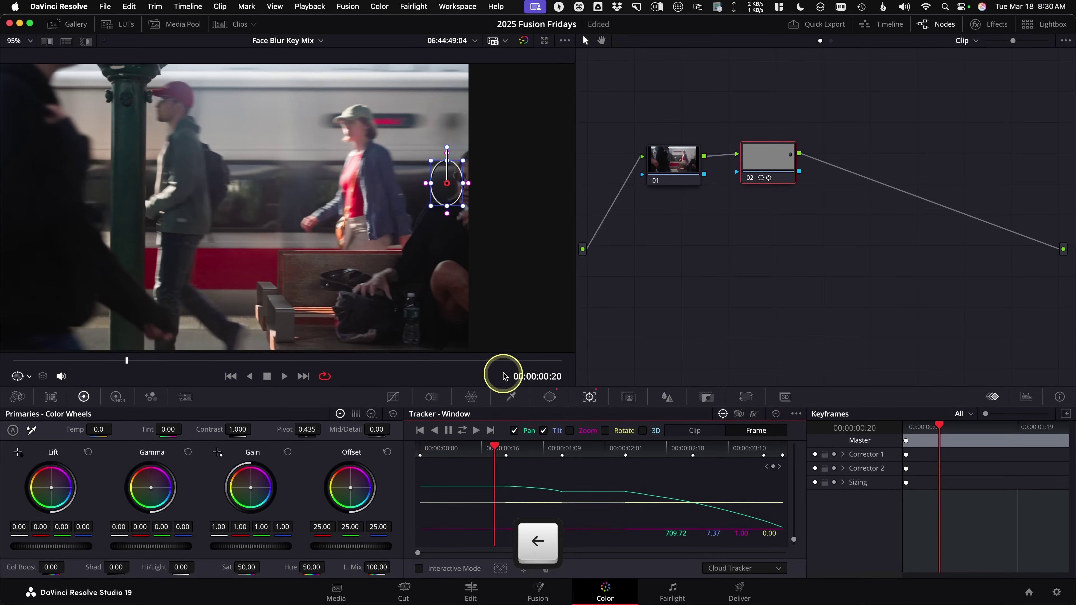
key("Left")
key("Left")
key("Left")
key("Left")
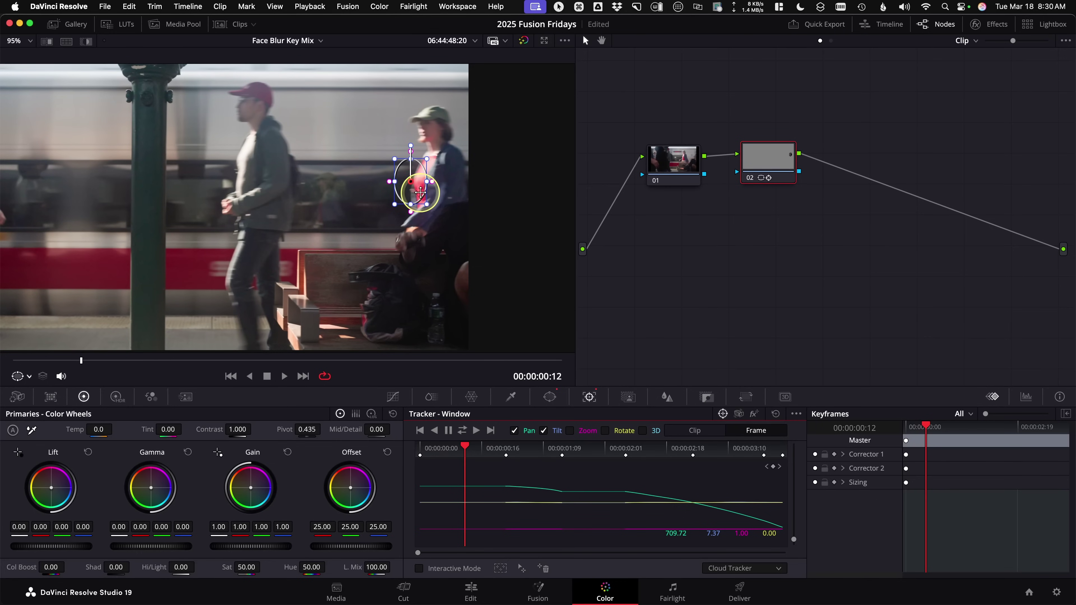
left_click_drag(419, 193, 504, 194)
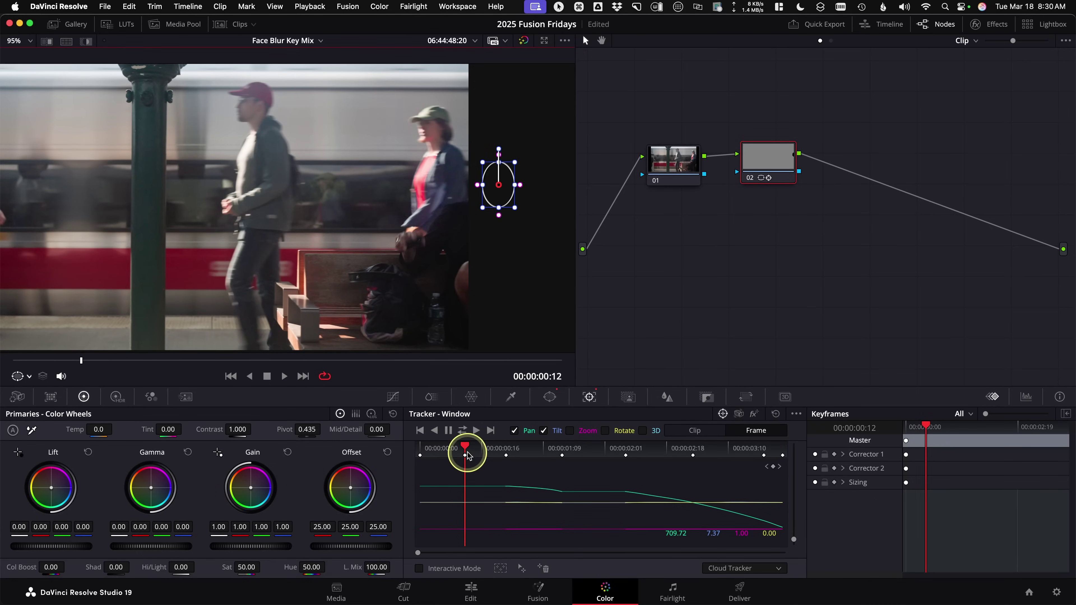
Step: Track the circle window forward from frame 0, then fit the picture and play it back to review
left_click_drag(464, 448, 422, 445)
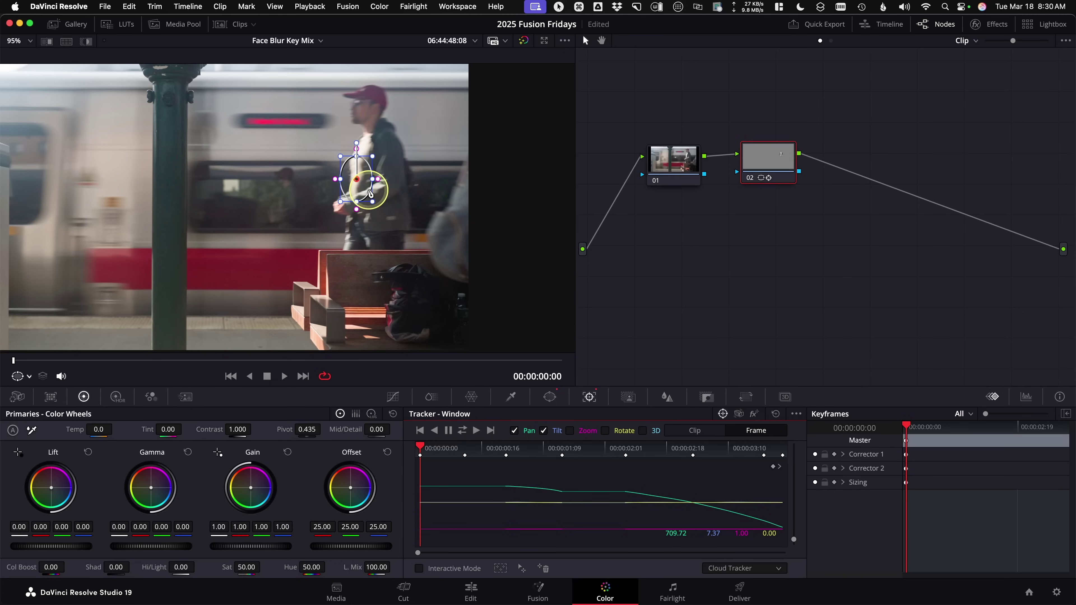
left_click(465, 436)
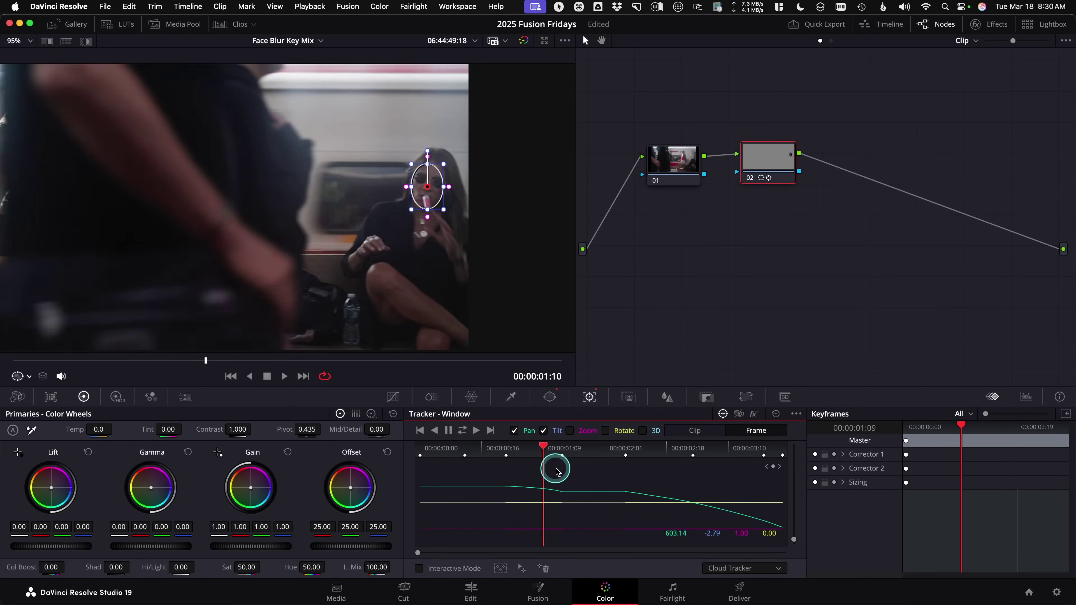
left_click(460, 449)
mouse_move(477, 454)
left_mouse_down()
mouse_move(524, 457)
mouse_move(490, 450)
left_mouse_up()
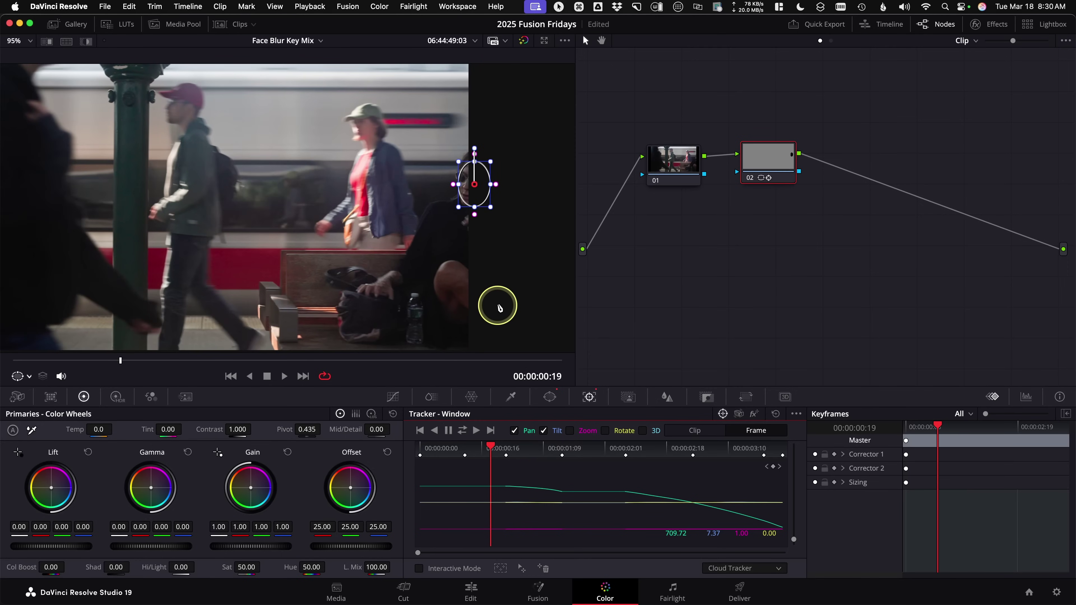
key("z")
key("space")
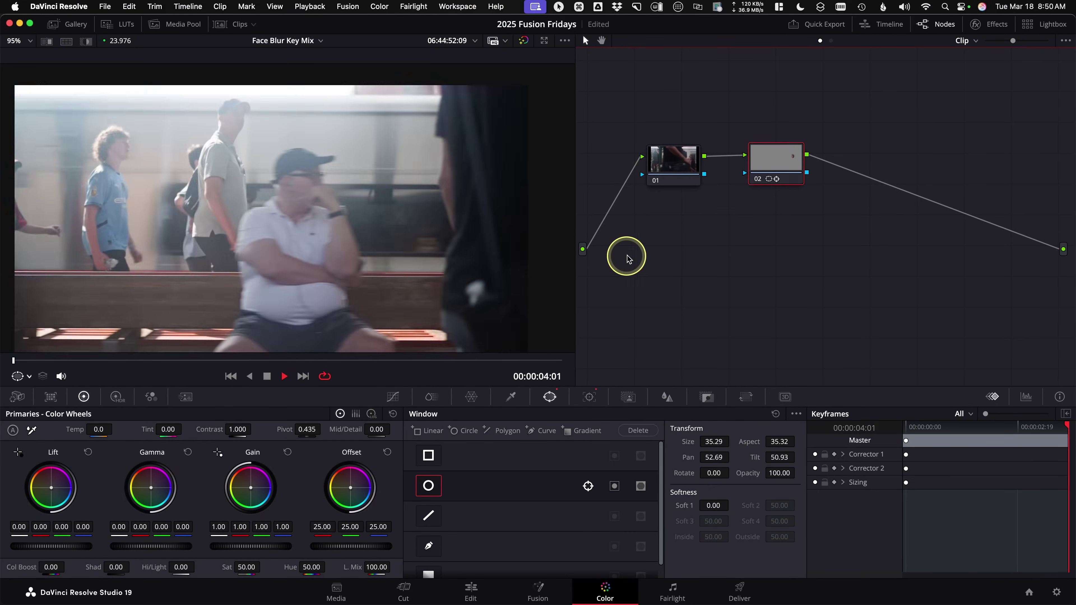
Step: Stop playback, shift node 02 right, and add a serial node 03 after it
key("space")
left_click_drag(783, 160, 797, 161)
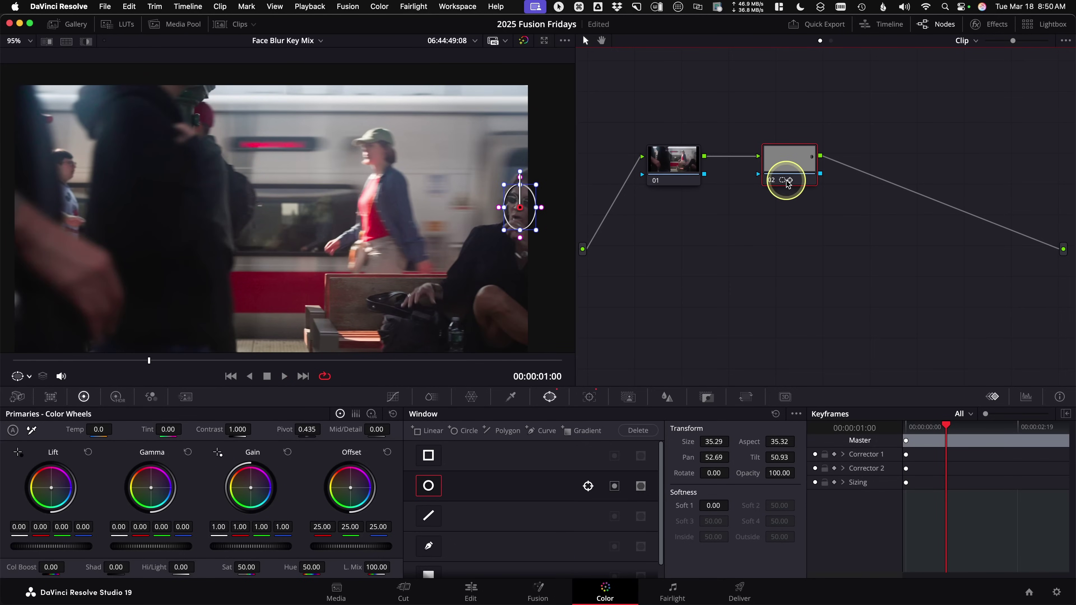
key("alt+s")
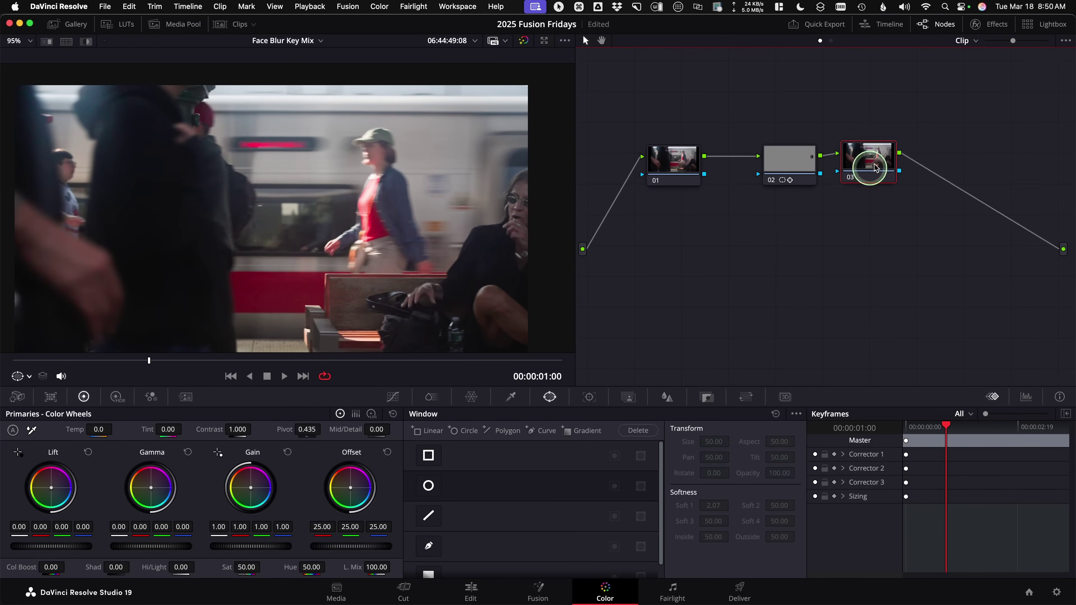
left_click_drag(890, 169, 893, 167)
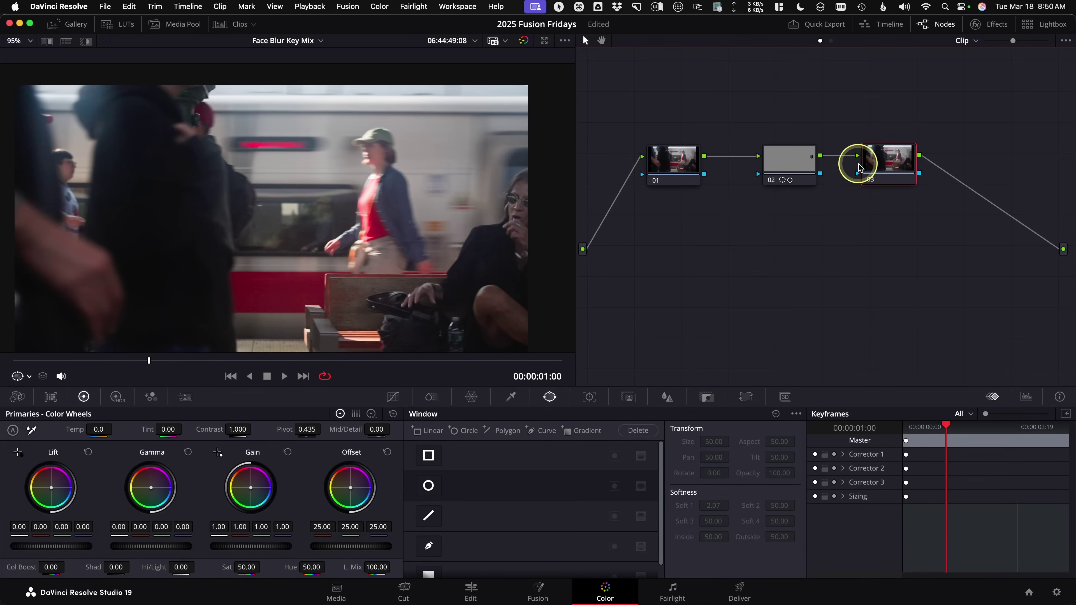
Step: Extract node 03 and place it below node 02 as a separate branch fed from node 01
key("e")
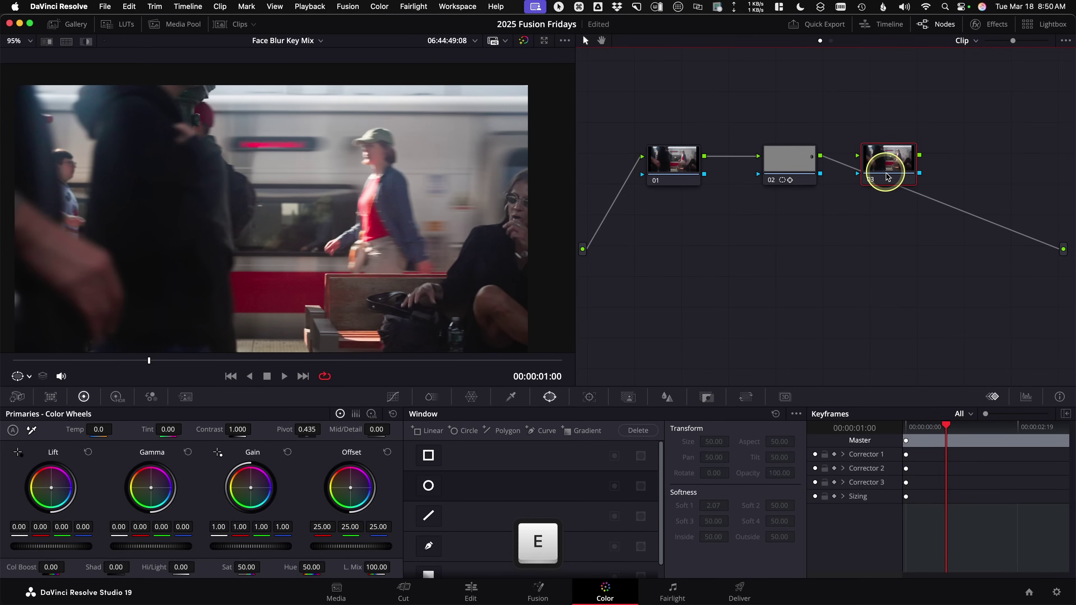
left_click_drag(888, 177, 791, 255)
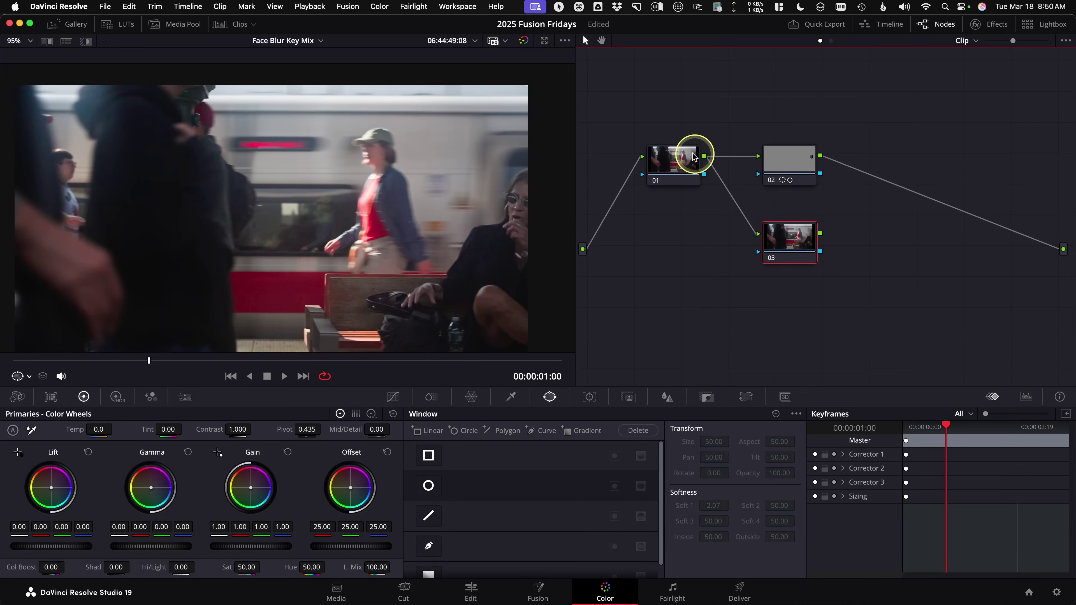
key("ctrl")
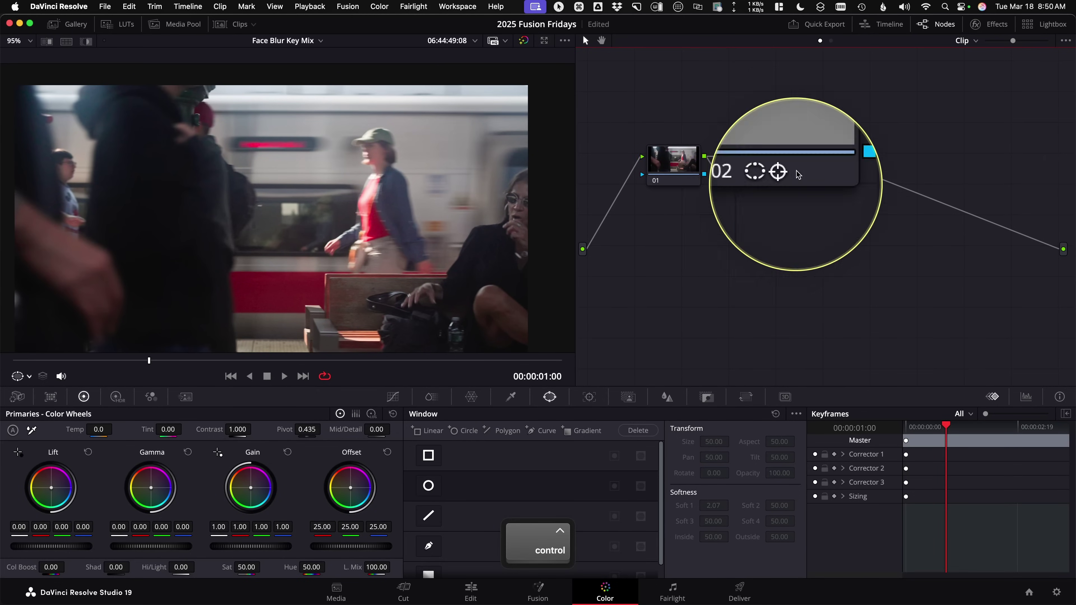
left_click(789, 246)
left_click_drag(790, 249, 798, 248)
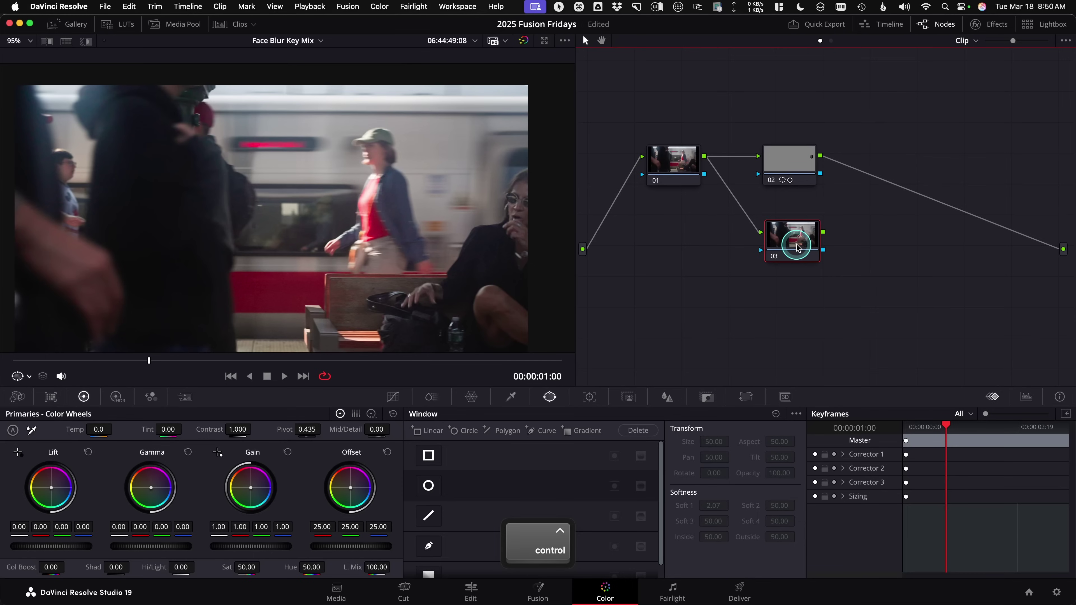
left_click_drag(146, 363, 217, 367)
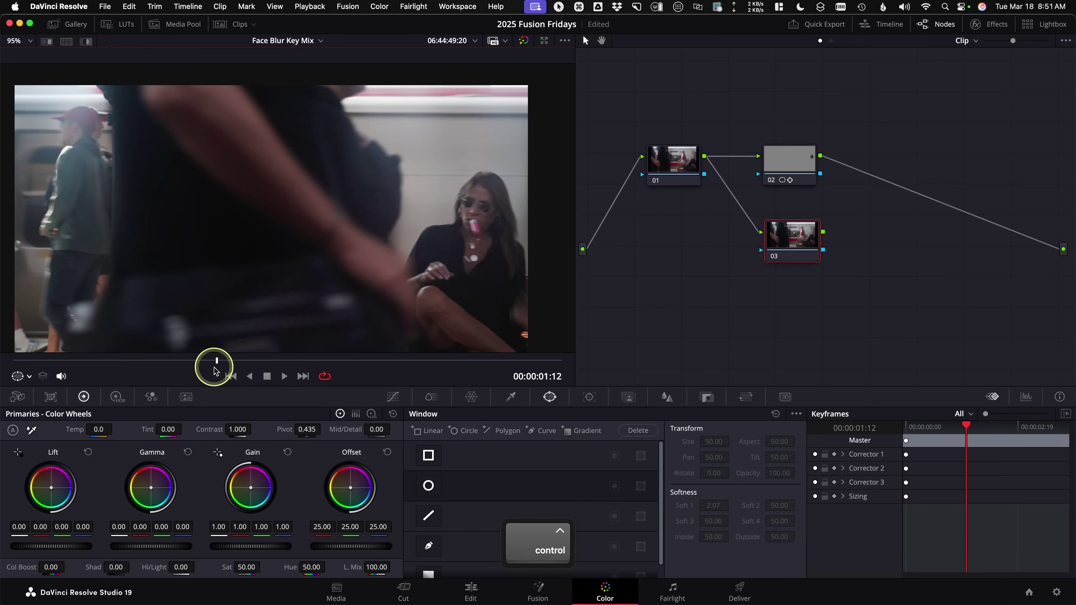
left_click(548, 500)
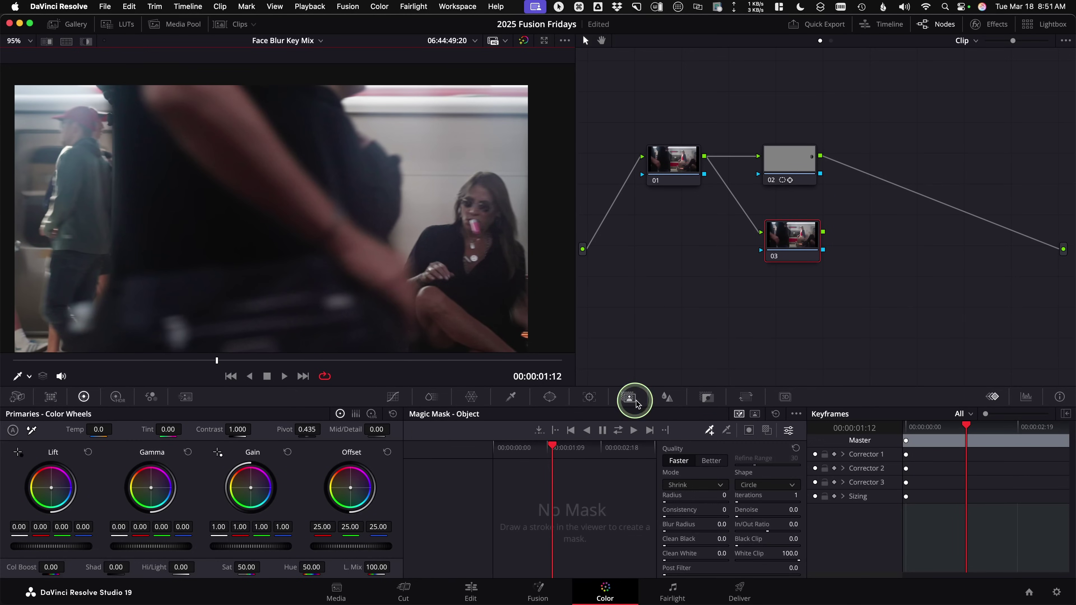
Step: Paint a Magic Mask object stroke over the foreground passer-by, show the red overlay, and choose Better quality
left_click(709, 431)
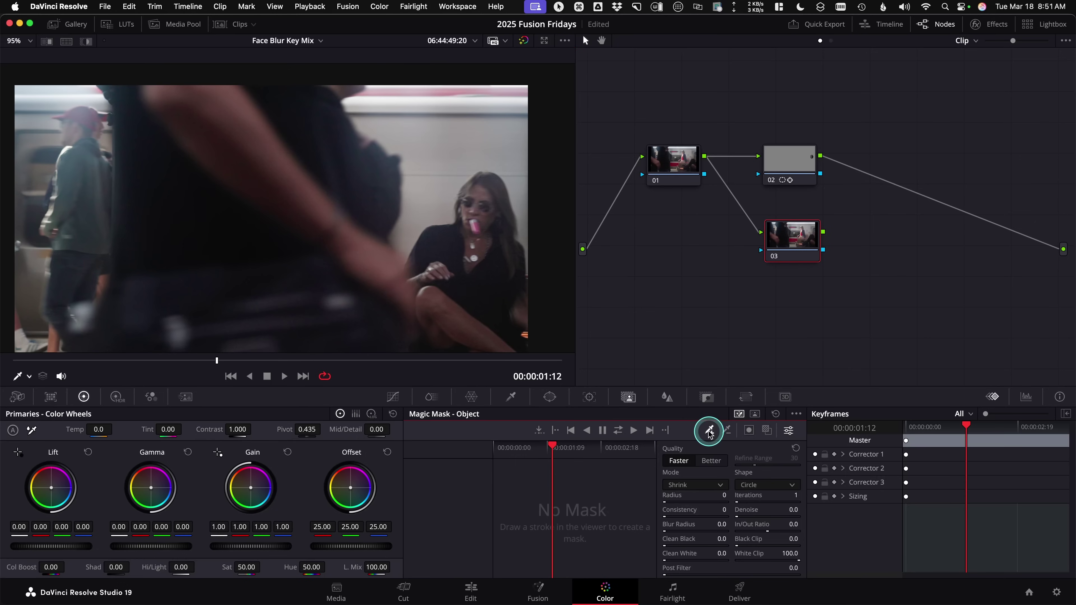
left_click_drag(336, 141, 340, 254)
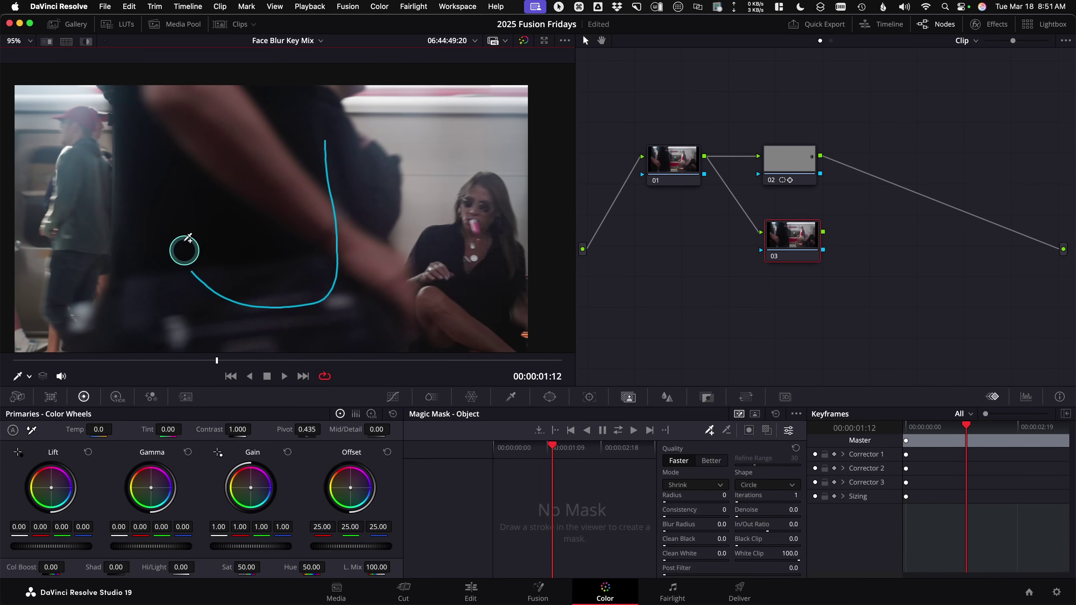
left_click_drag(184, 250, 247, 122)
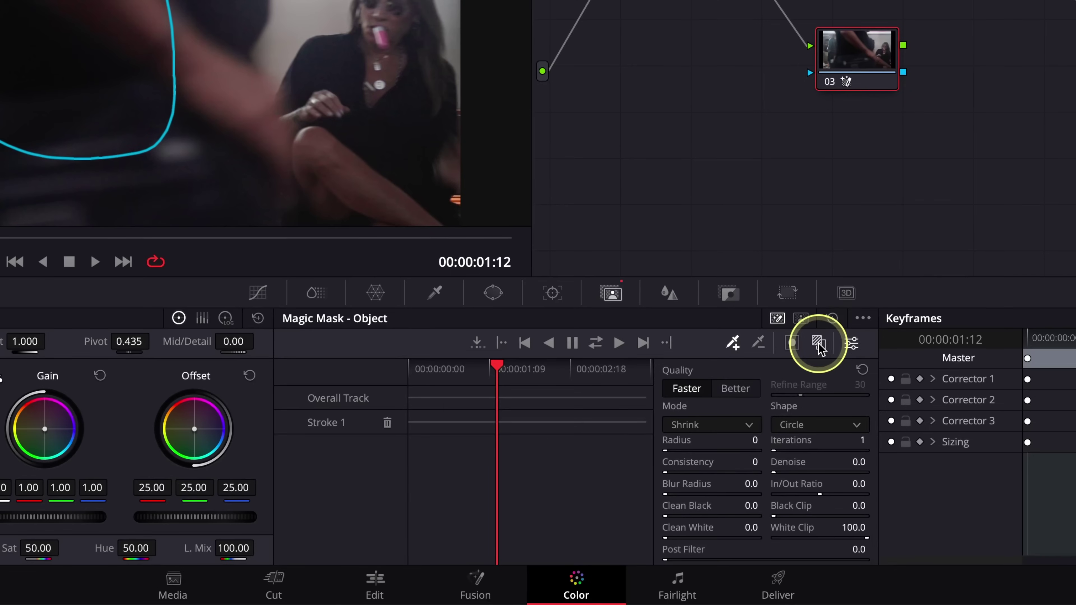
key("ctrl")
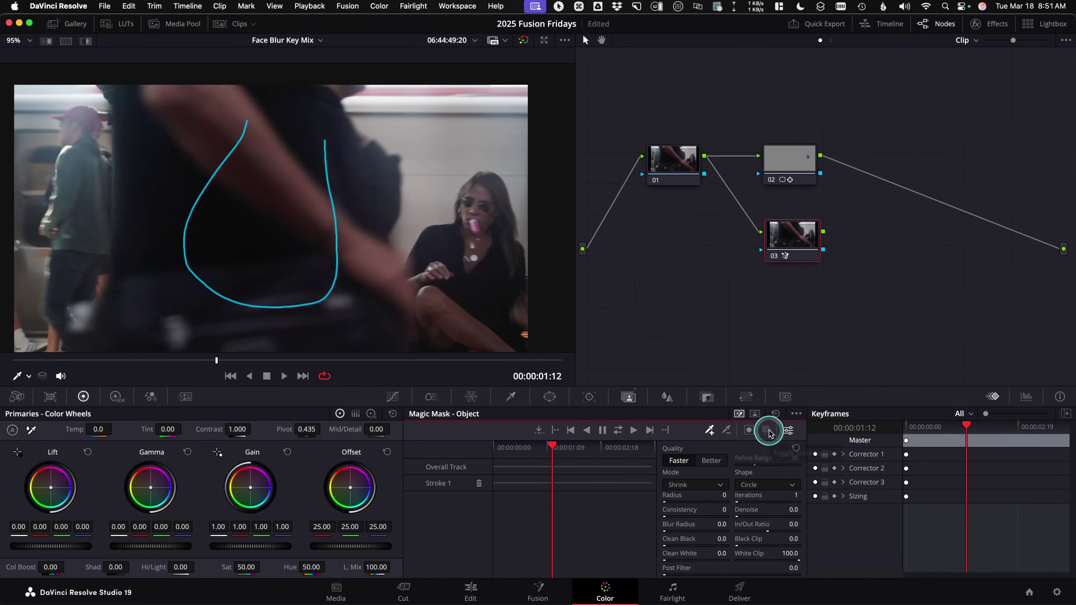
left_click(820, 346)
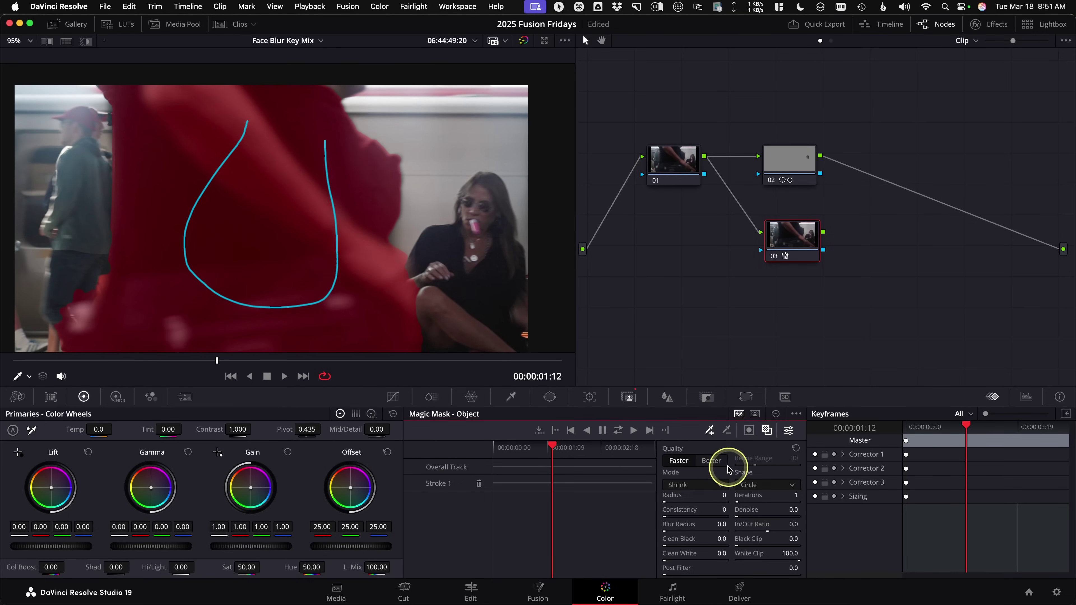
left_click(718, 464)
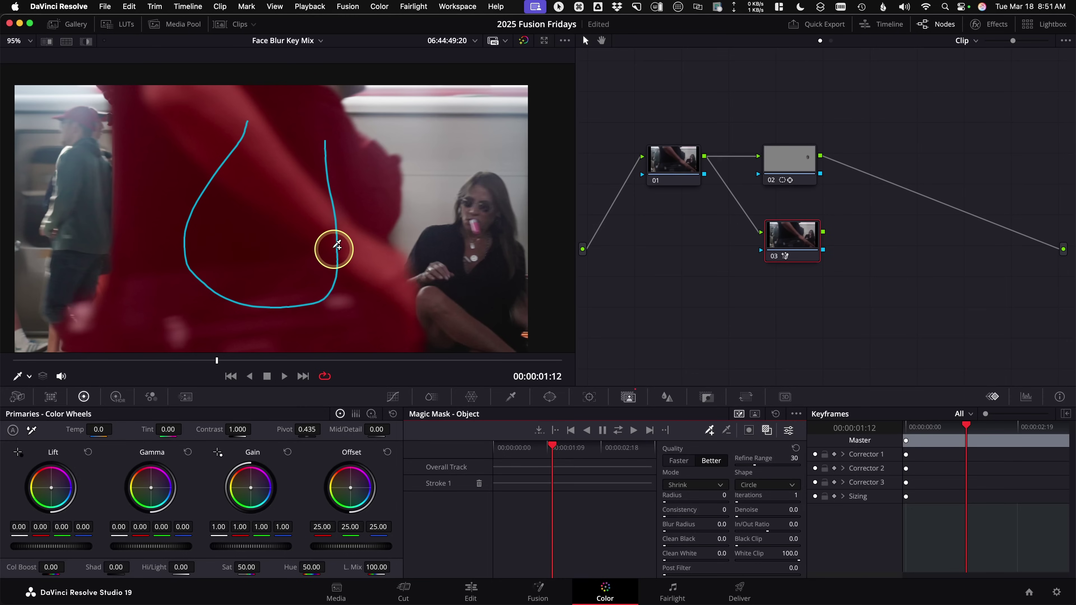
Step: Track the passer-by Magic Mask through the whole clip, then play it back to review
left_click(619, 437)
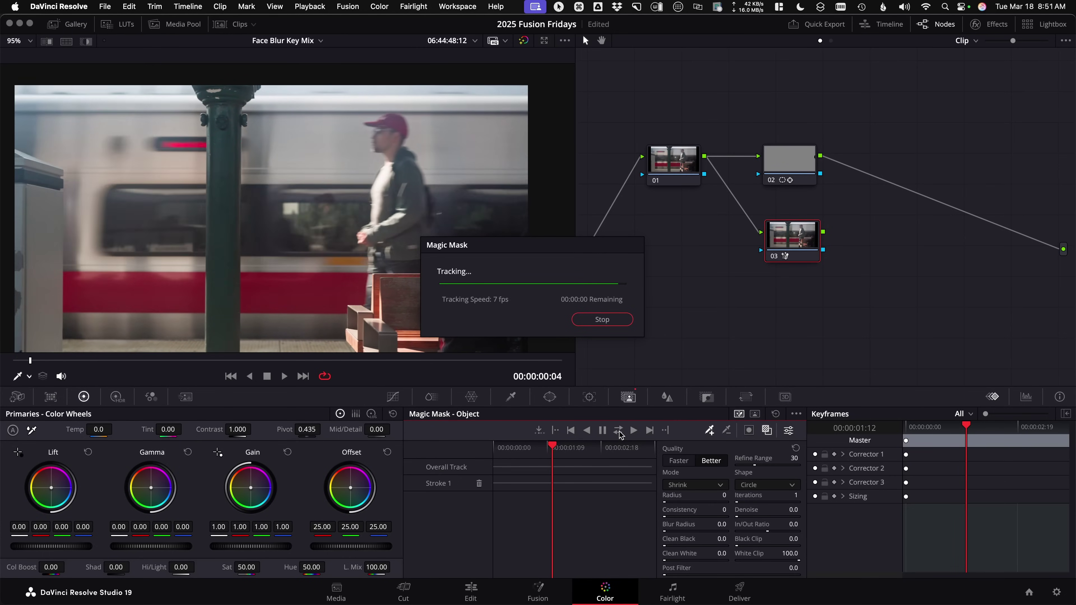
key("space")
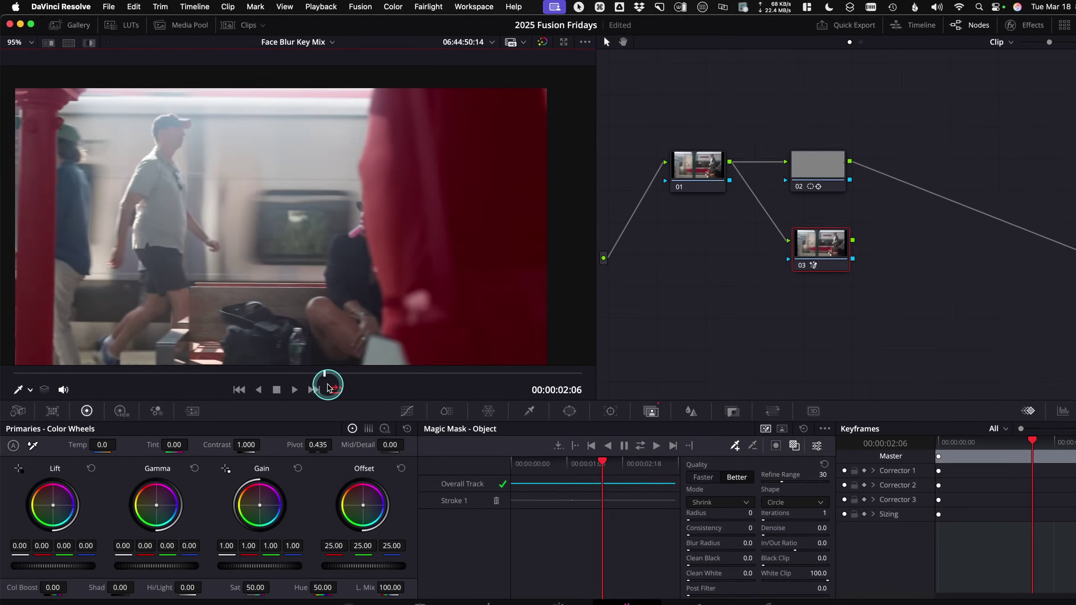
Step: Stop playback, step frame by frame to check the passer-by mask, and switch on Highlight mode with Shift+H
left_click(328, 386)
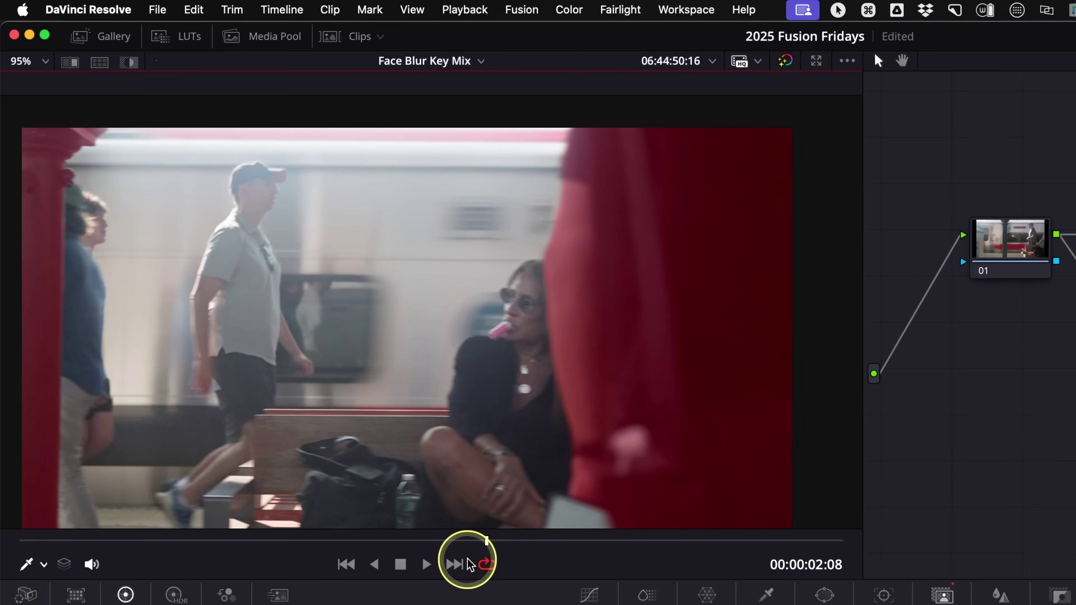
key("Left")
key("Left")
key("Left")
key("Right")
key("Right")
key("Right")
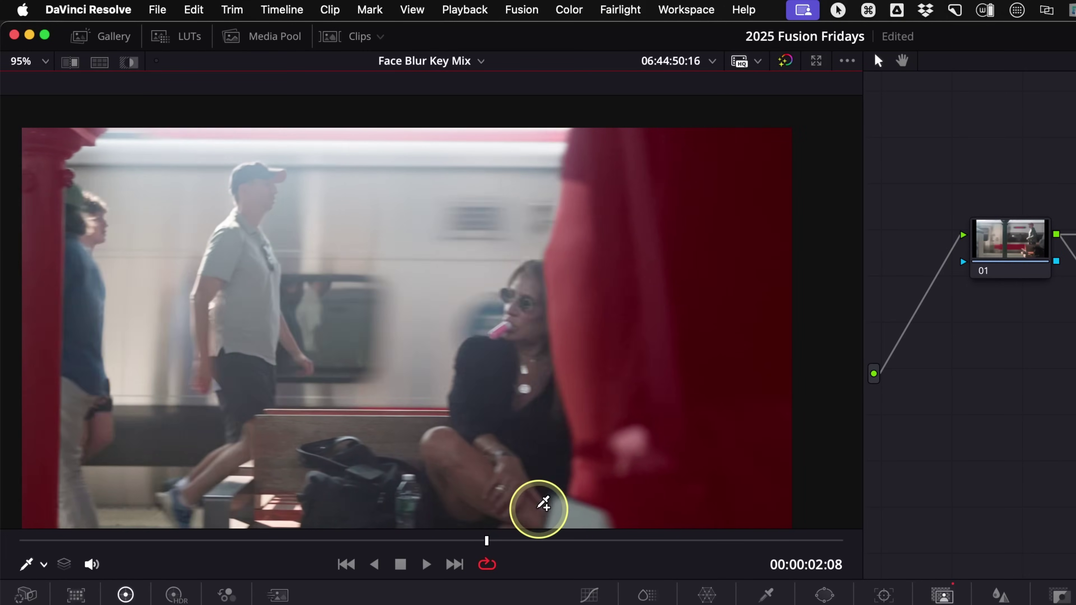
key("Left")
key("Left")
key("Left")
key("Left")
key("Left")
key("Left")
key("Left")
key("Left")
key("Left")
key("Left")
key("Left")
key("Left")
key("Left")
key("Left")
key("Left")
key("Left")
key("Left")
key("Left")
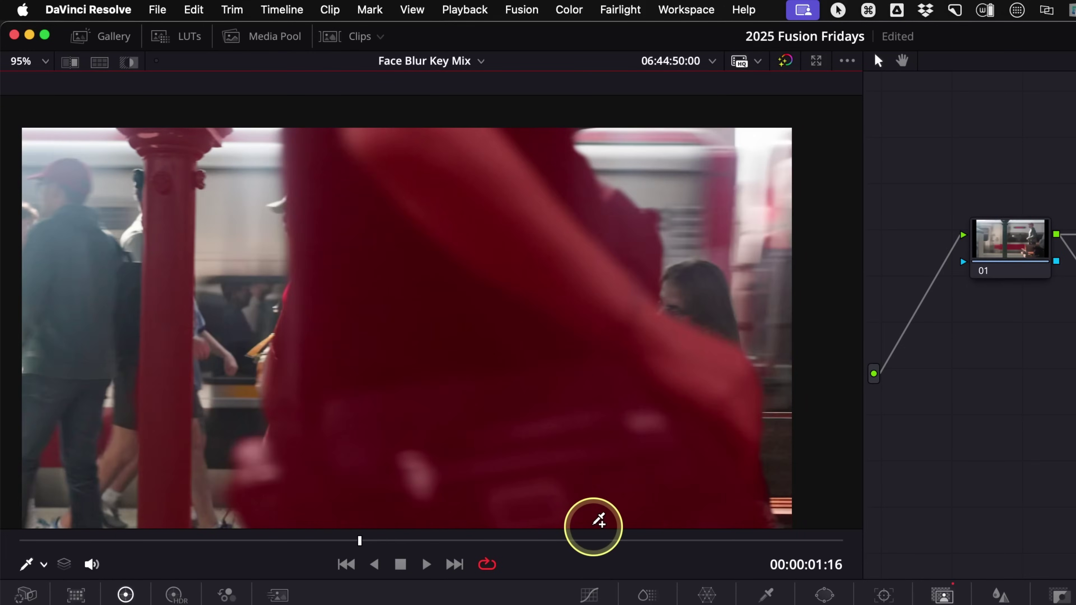
key("Right")
key("Right")
key("Right")
key("Right")
key("Right")
key("Left")
key("Left")
key("Left")
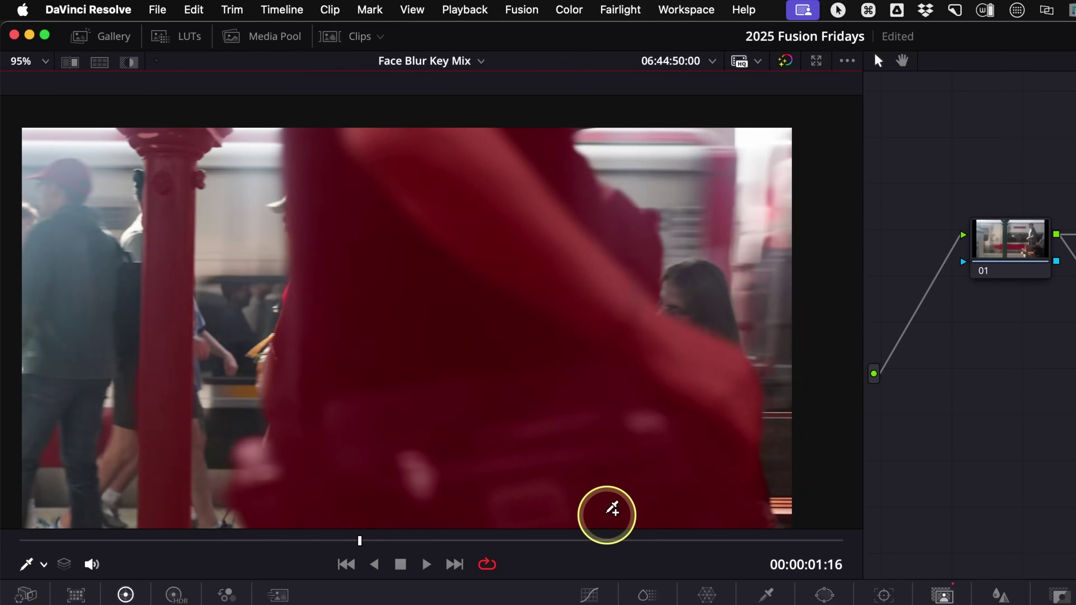
key("Left")
key("Left")
key("Left")
key("Left")
key("Left")
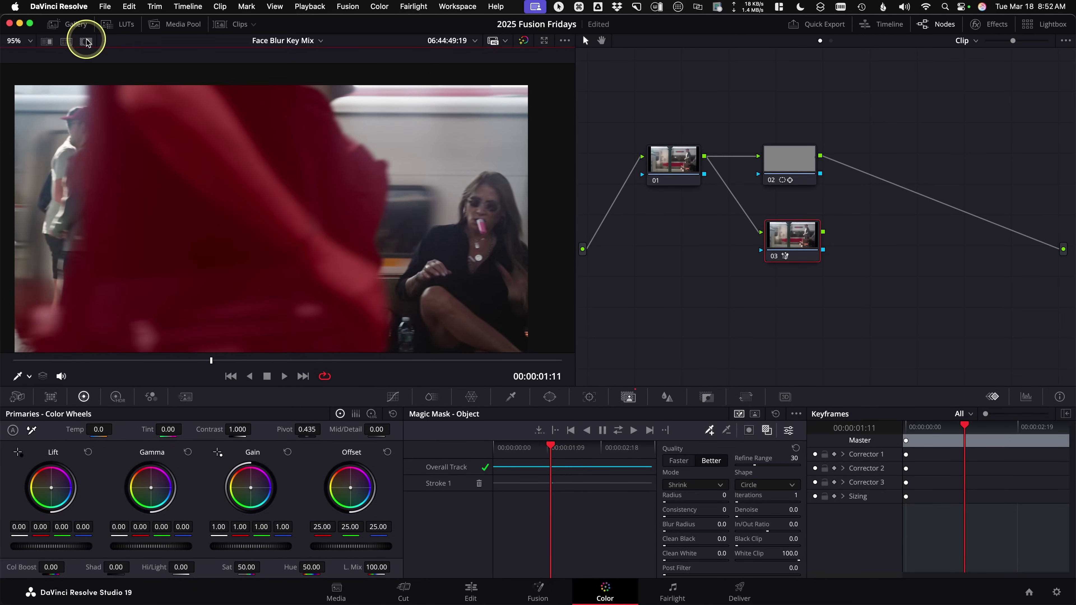
key("shift+h")
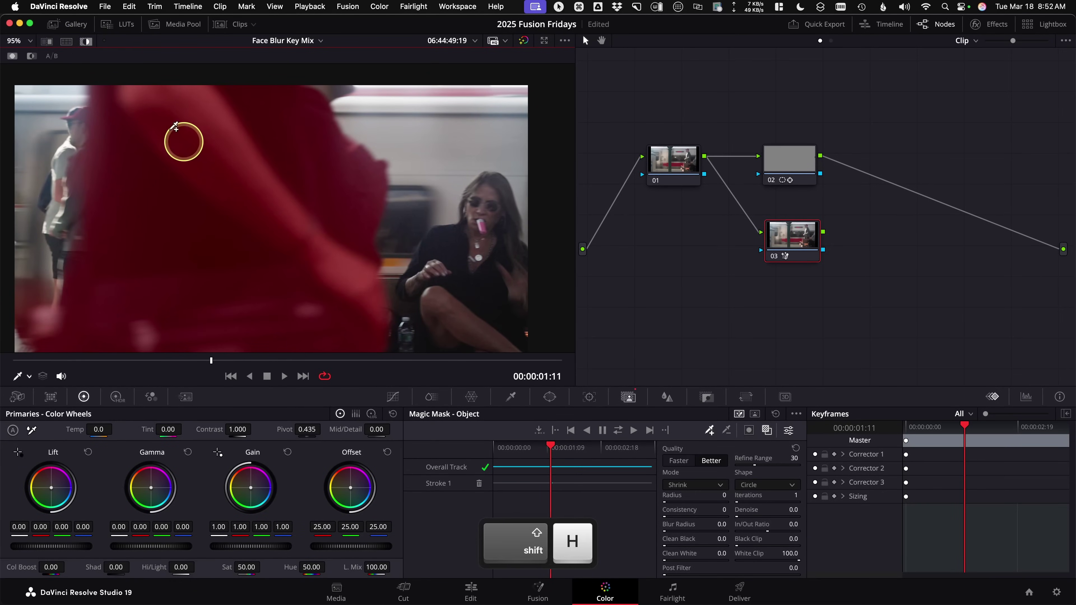
Step: Show node 03's Magic Mask as a black-and-white matte and review it in playback
left_click(767, 430)
mouse_move(225, 358)
left_mouse_down()
mouse_move(416, 364)
mouse_move(132, 351)
mouse_move(319, 355)
mouse_move(186, 356)
mouse_move(240, 361)
mouse_move(188, 355)
mouse_move(224, 356)
left_mouse_up()
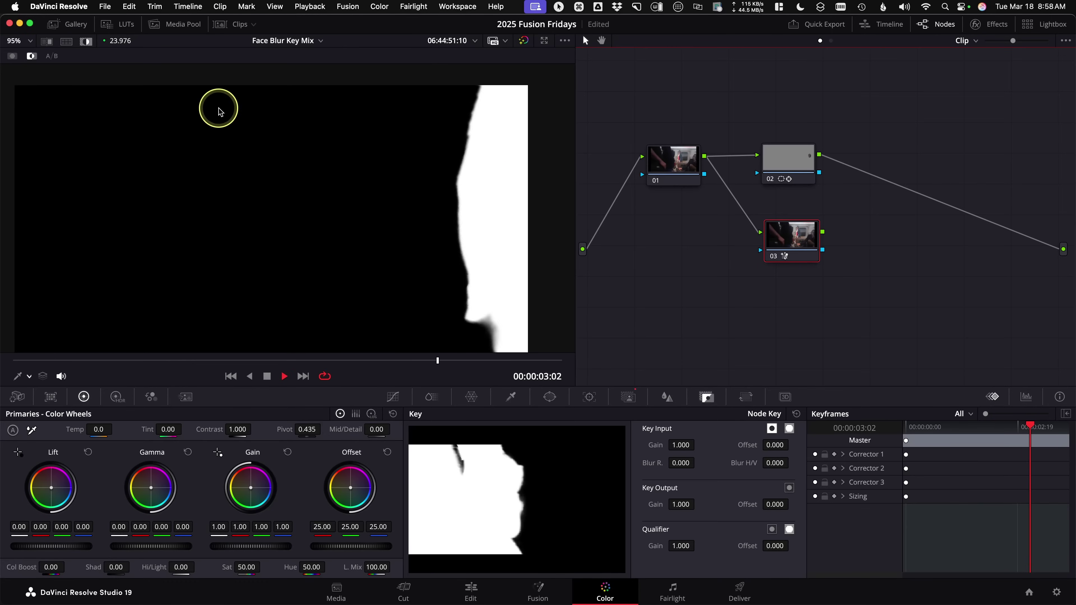
key("space")
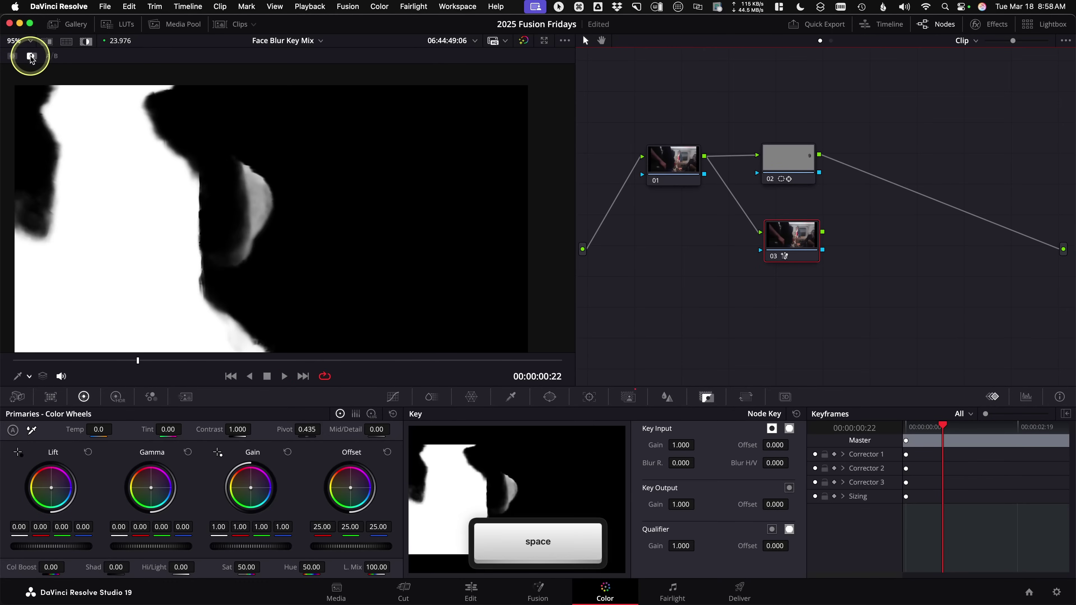
key("shift")
key("shift+h")
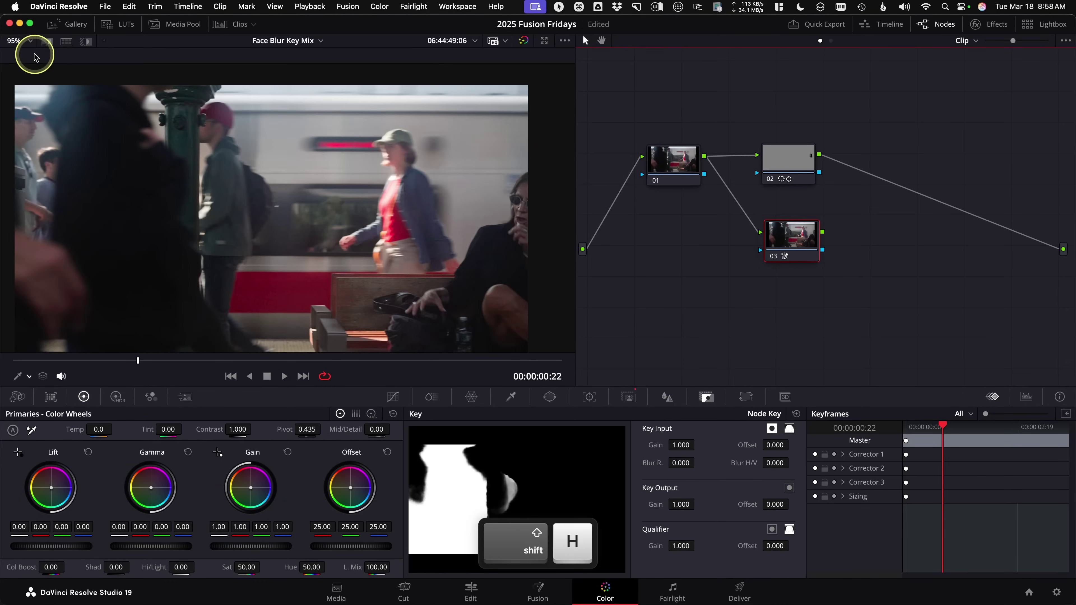
key("shift+h")
left_click(33, 56)
key("space")
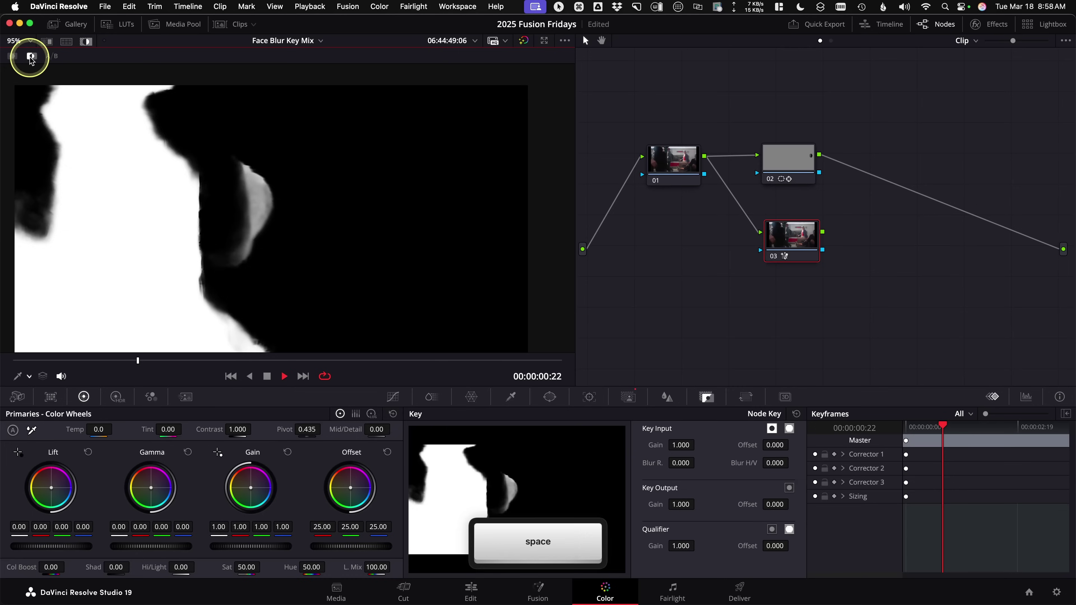
key("space")
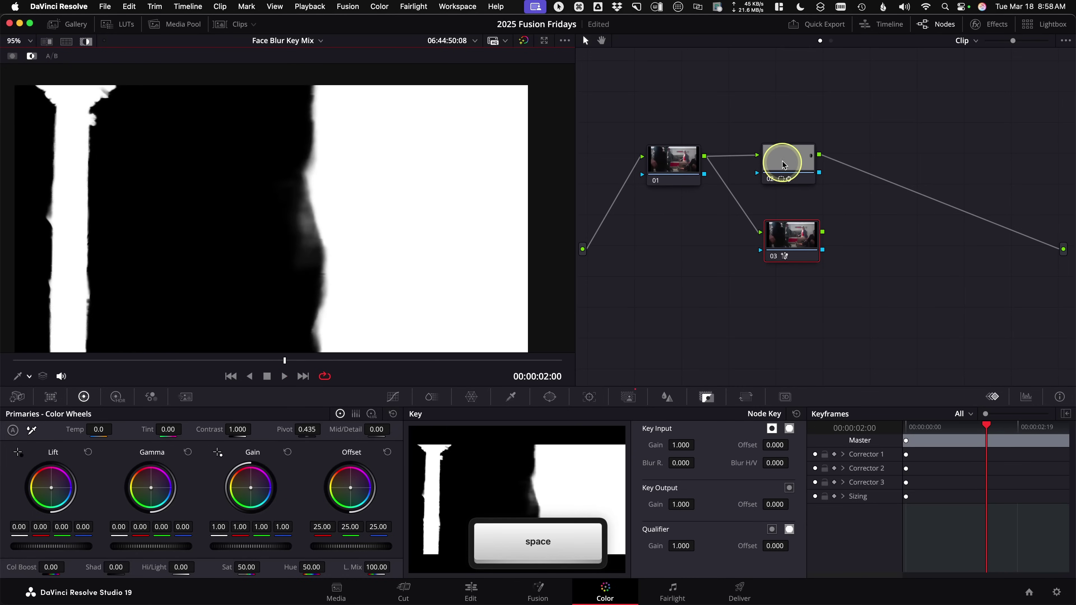
Step: Select node 02 and play the clip to check its tracked oval window matte
left_click(787, 165)
key("space")
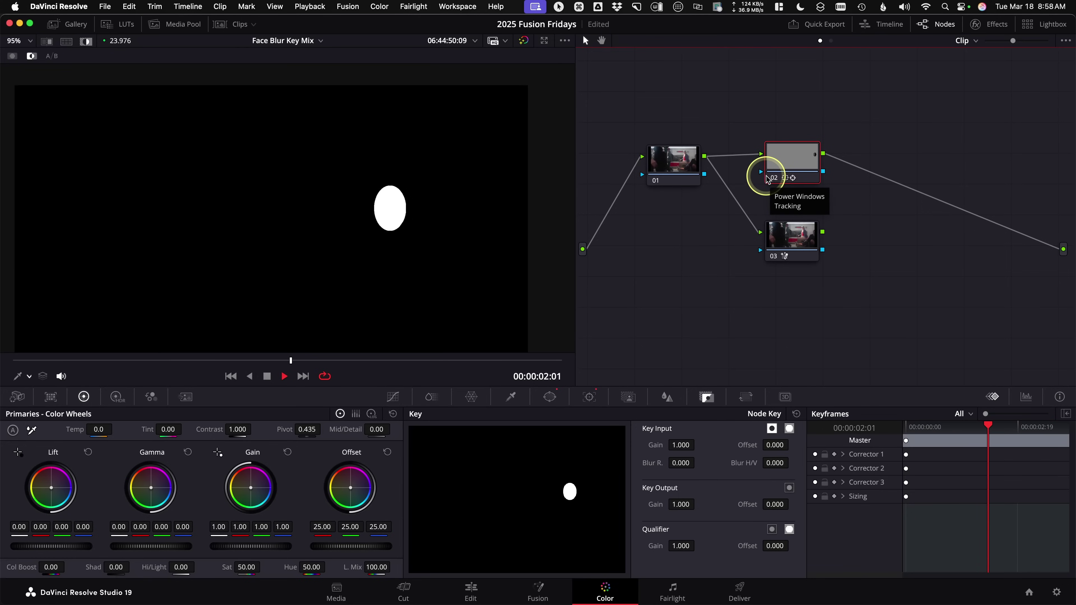
key("space")
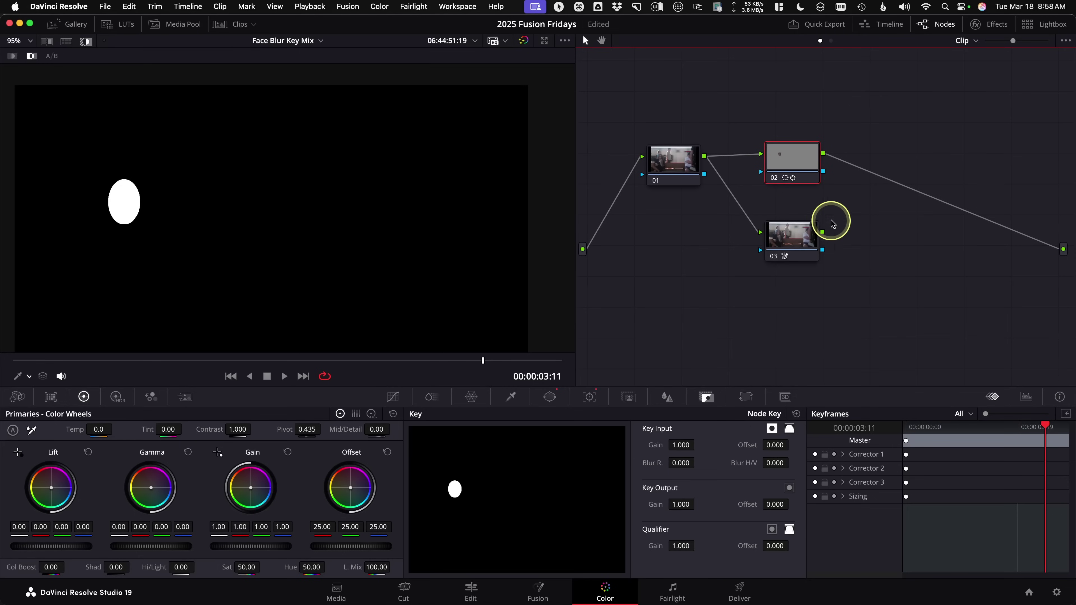
right_click(793, 159)
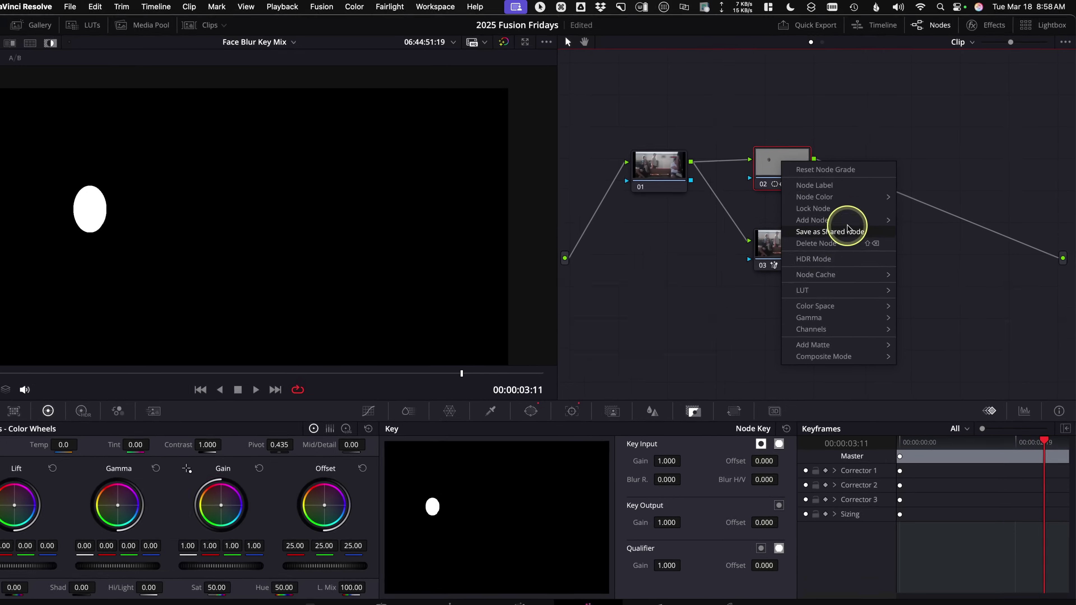
Step: Add a Key Mixer node beside nodes 02 and 03, and disconnect node 02 from the output
mouse_move(849, 221)
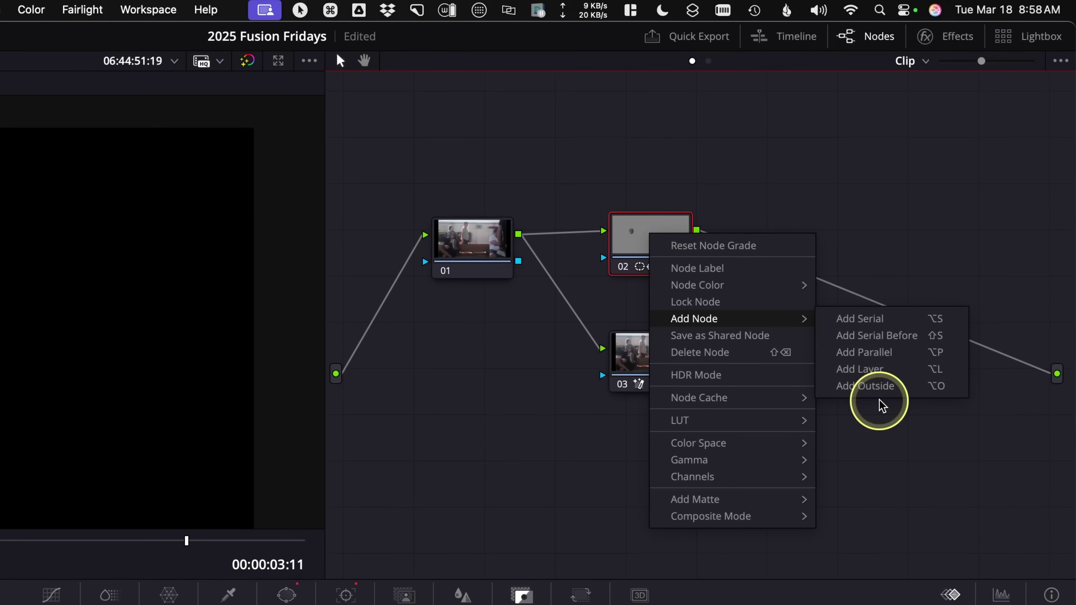
left_click(915, 483)
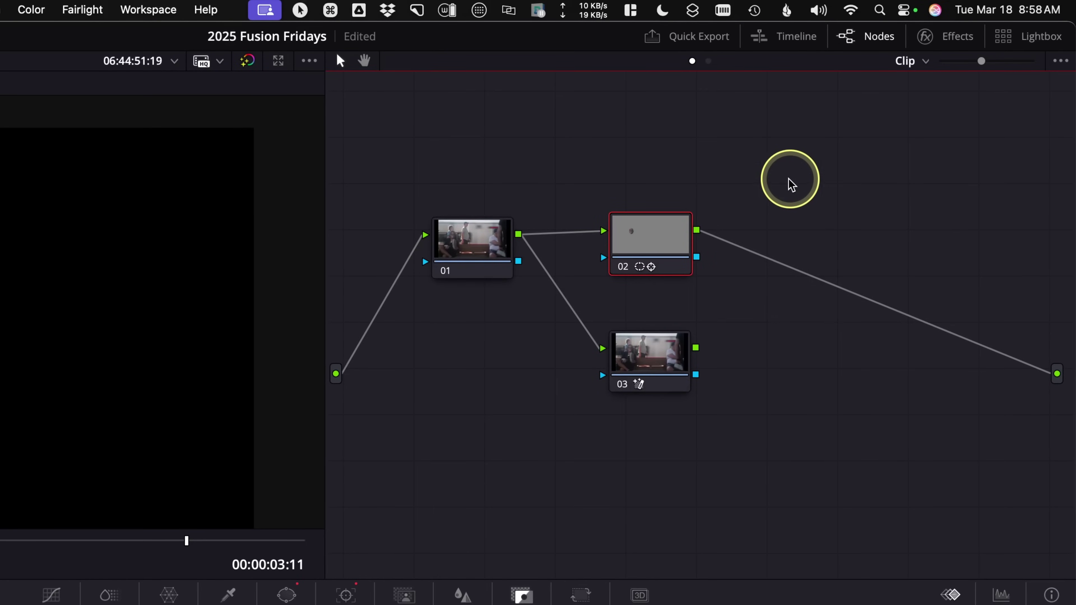
right_click(782, 170)
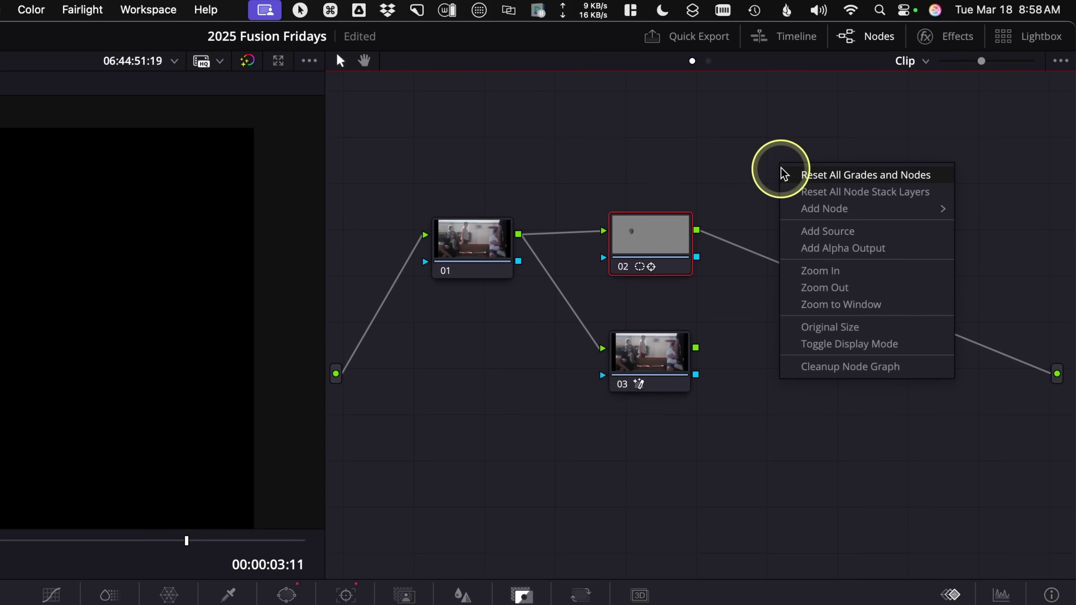
mouse_move(816, 208)
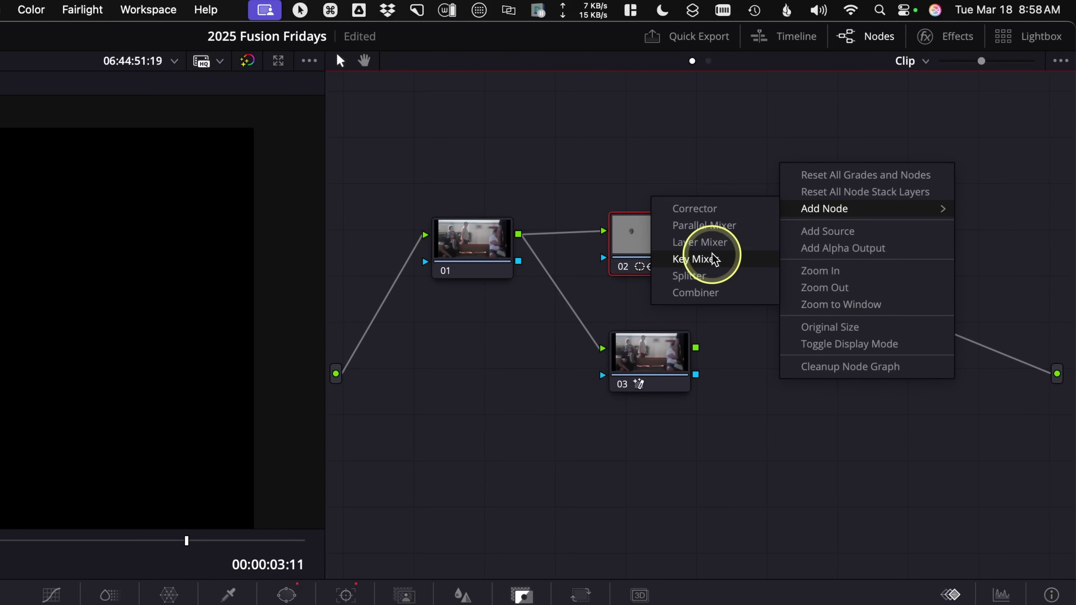
left_click(704, 259)
left_click_drag(785, 176, 792, 321)
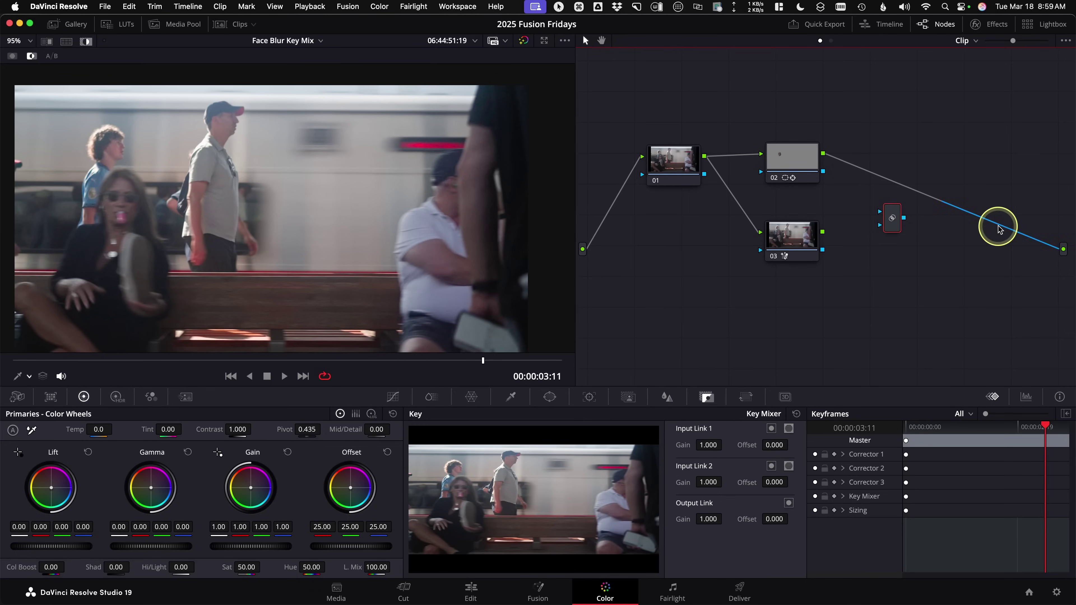
left_click_drag(998, 229, 974, 111)
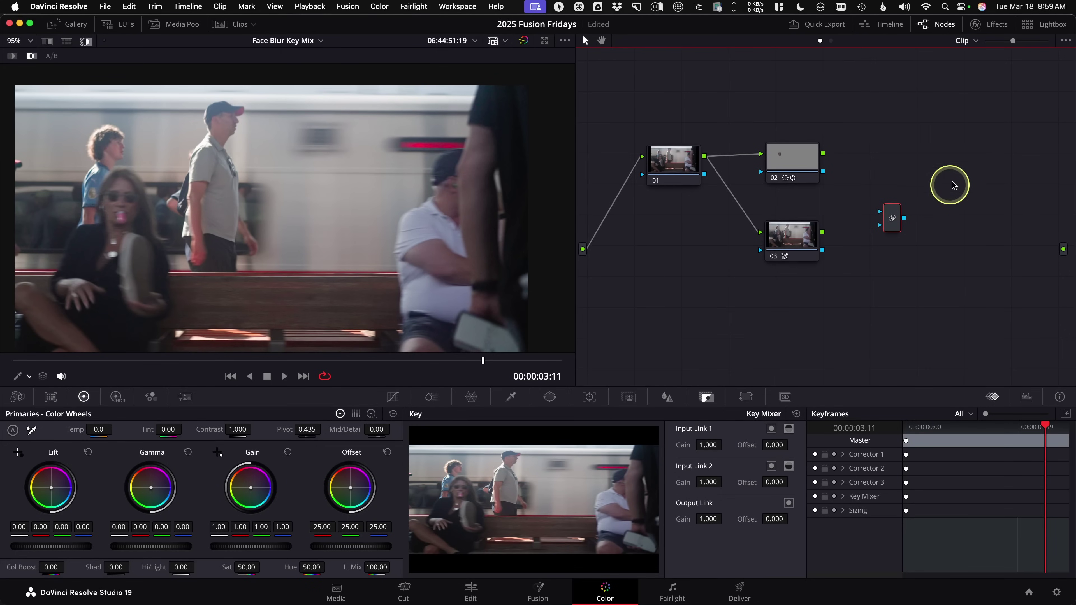
Step: Connect node 02's oval key and node 03's Magic Mask key into the Key Mixer, then preview the combined matte
left_click(790, 155)
left_click(797, 237)
left_click(789, 169)
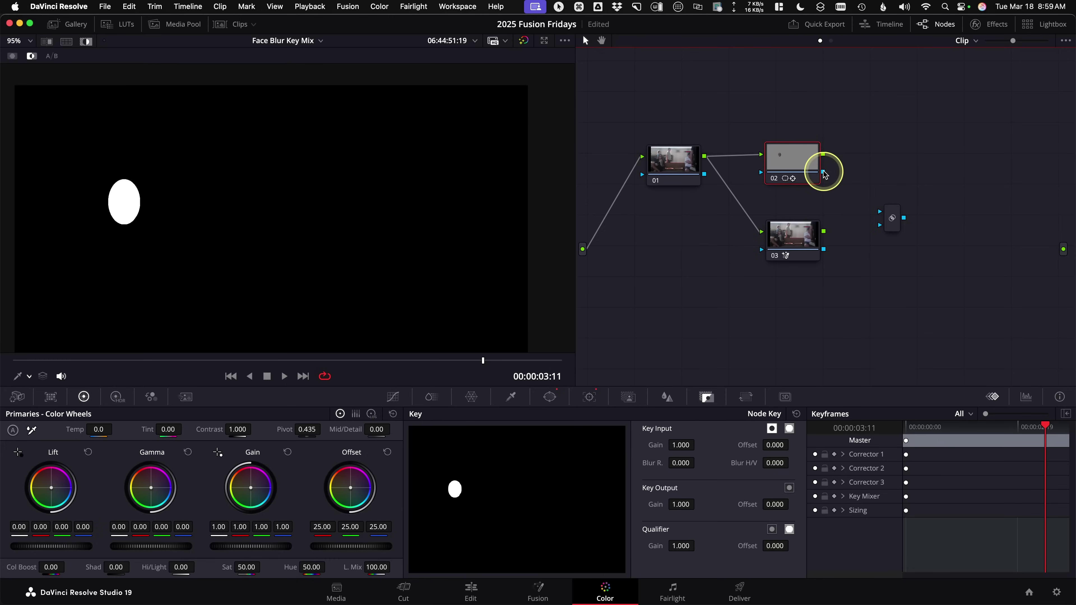
left_click_drag(881, 212, 881, 211)
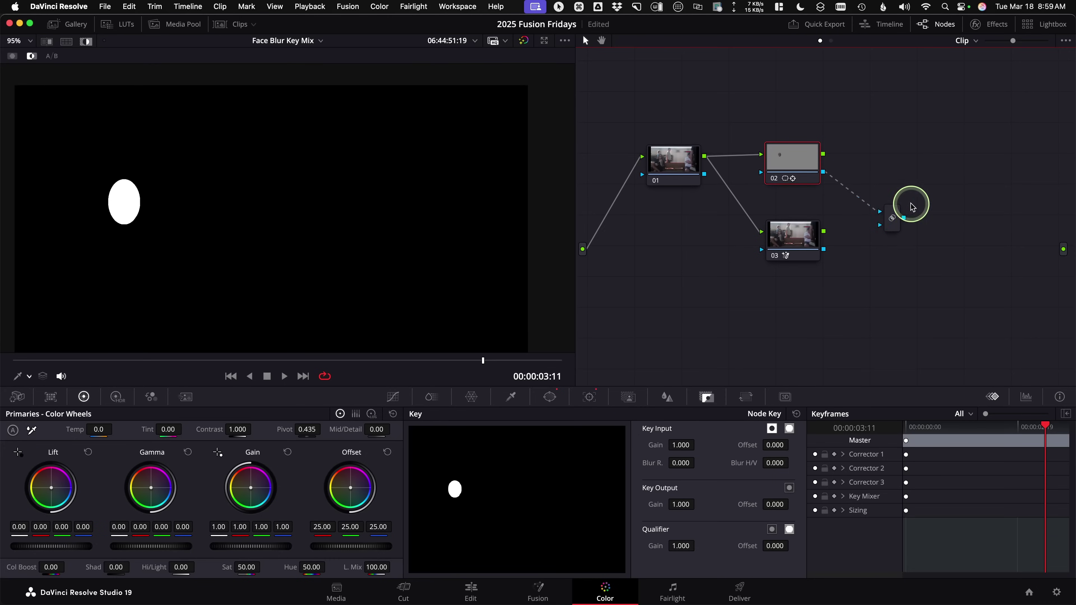
left_click(818, 254)
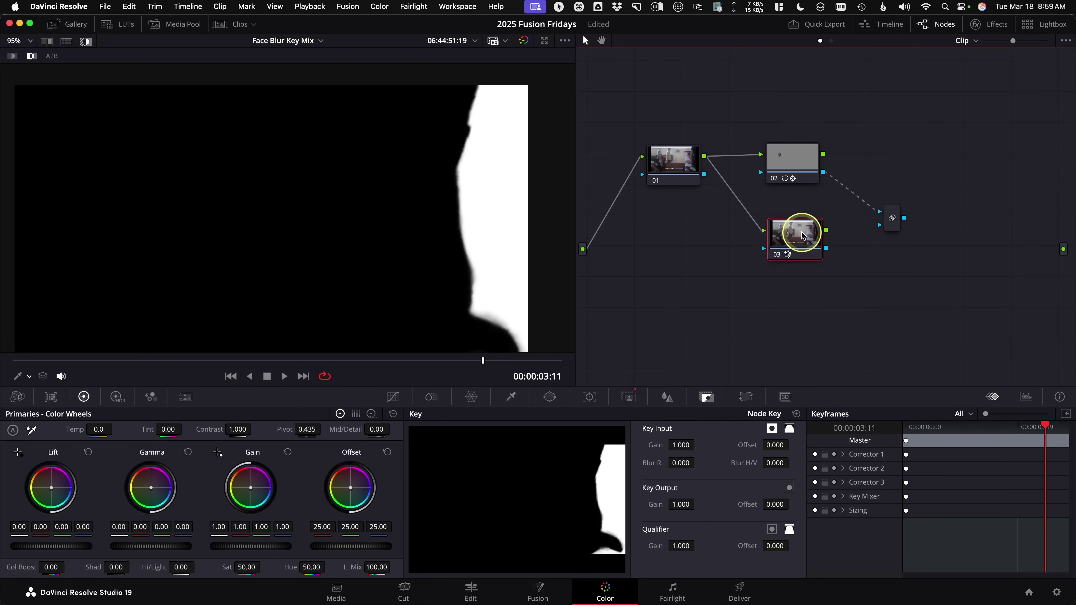
left_click_drag(803, 235, 821, 253)
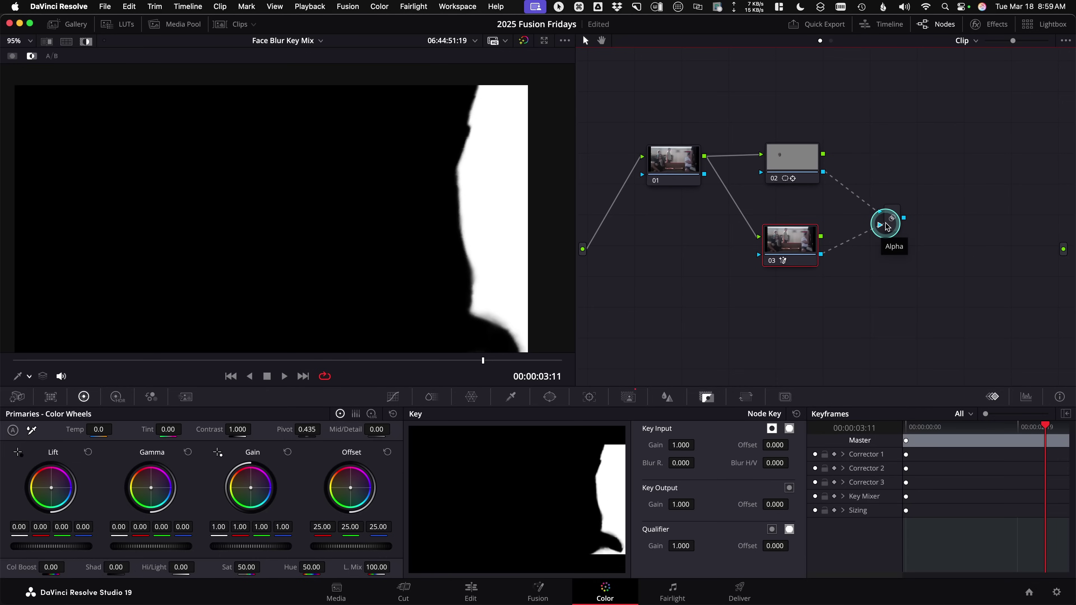
left_click_drag(887, 224, 893, 218)
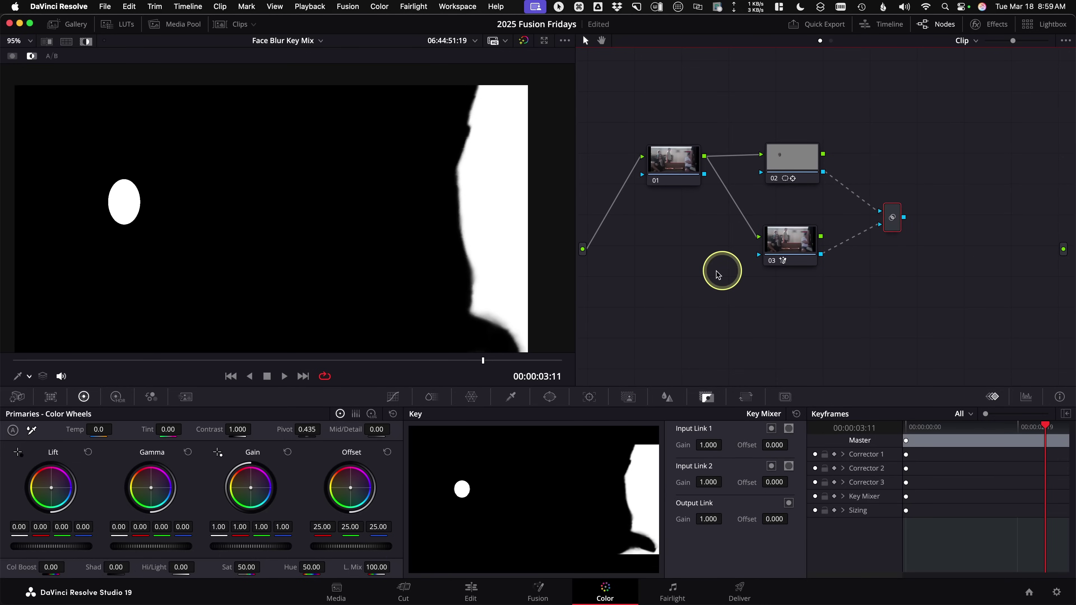
left_click_drag(314, 360, 385, 361)
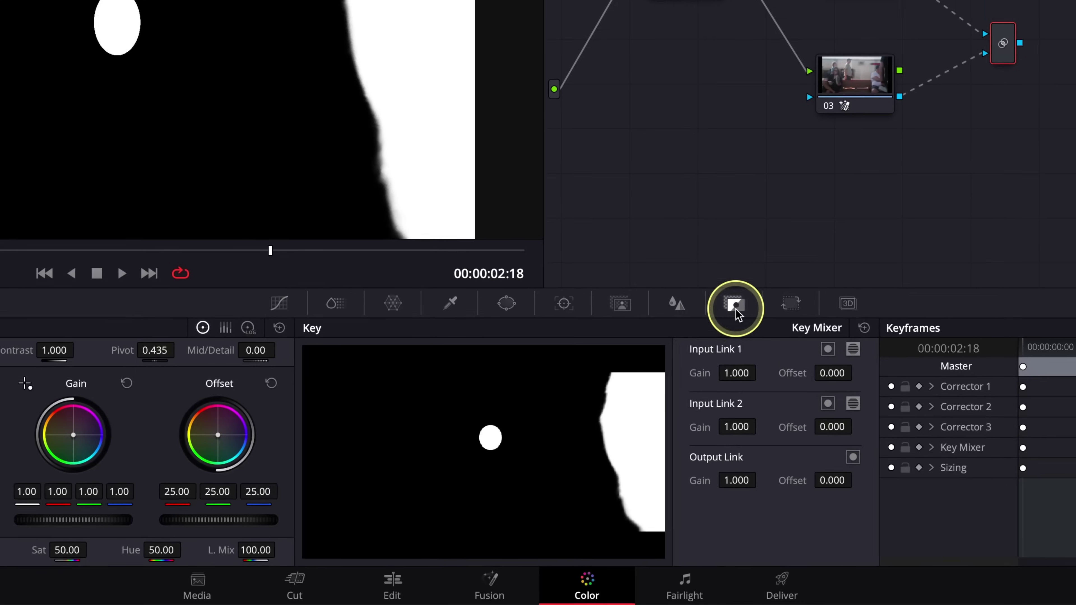
key("ctrl")
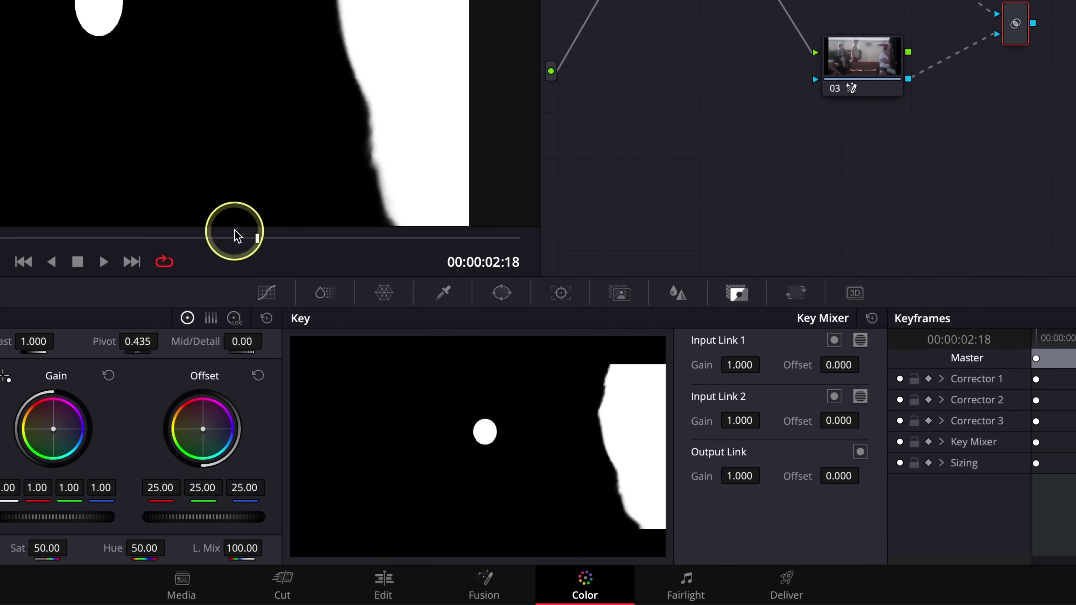
Step: Enable Invert and Mask on the Key Mixer's Input Link 2, then scrub to find where the passer-by cuts the oval
left_click_drag(238, 235, 291, 238)
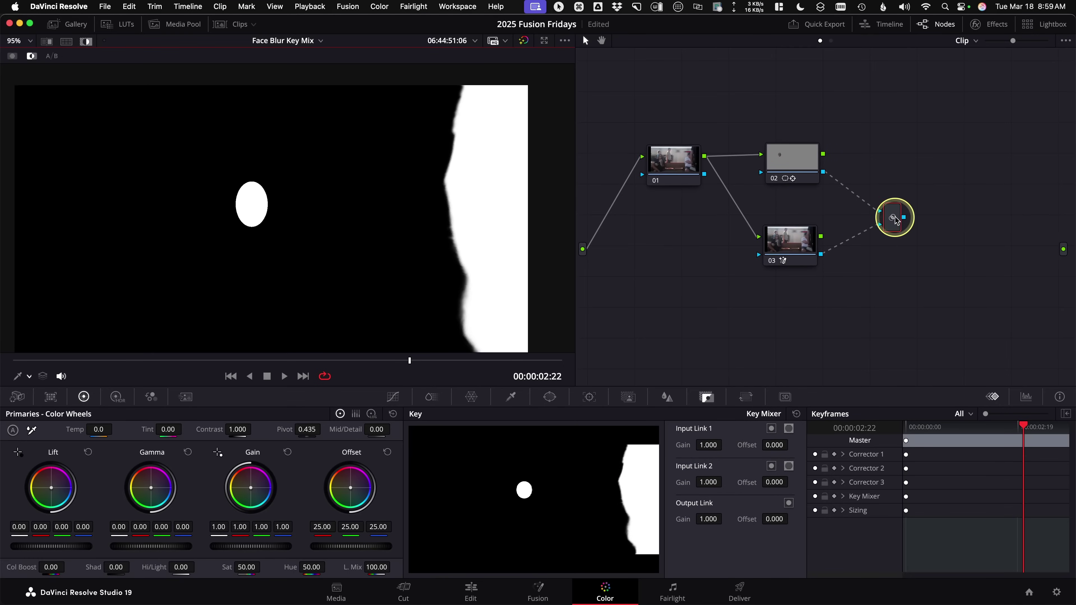
left_click(771, 467)
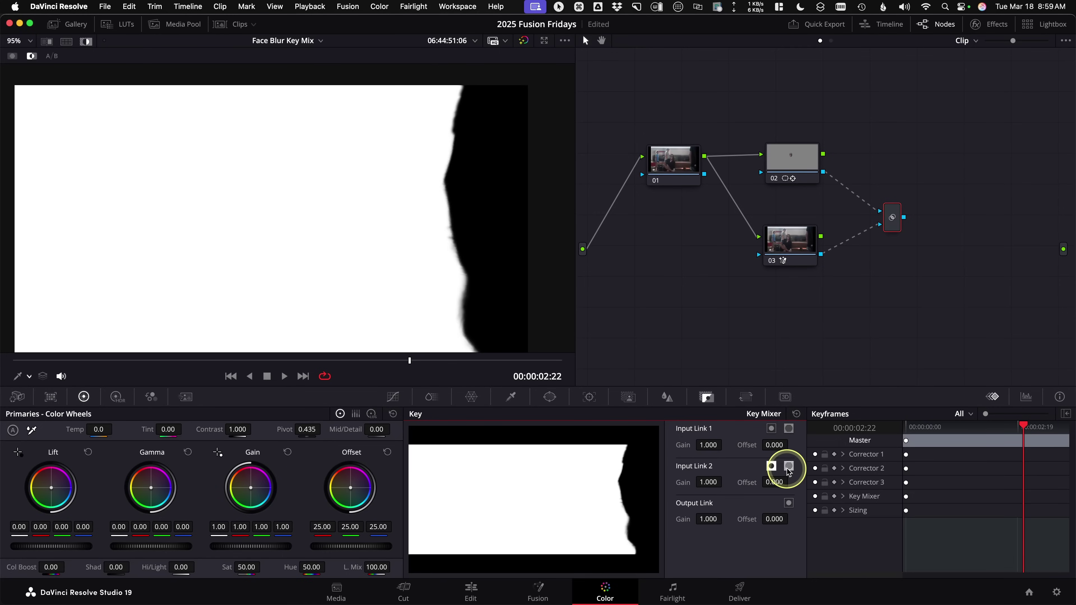
key("ctrl")
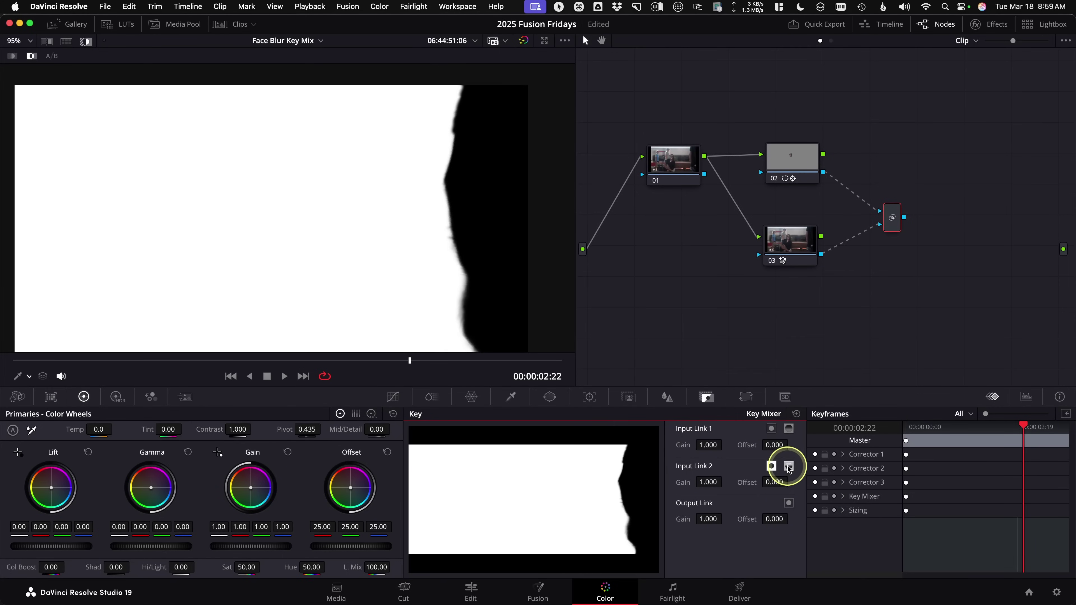
left_click(789, 468)
left_click_drag(406, 362, 323, 356)
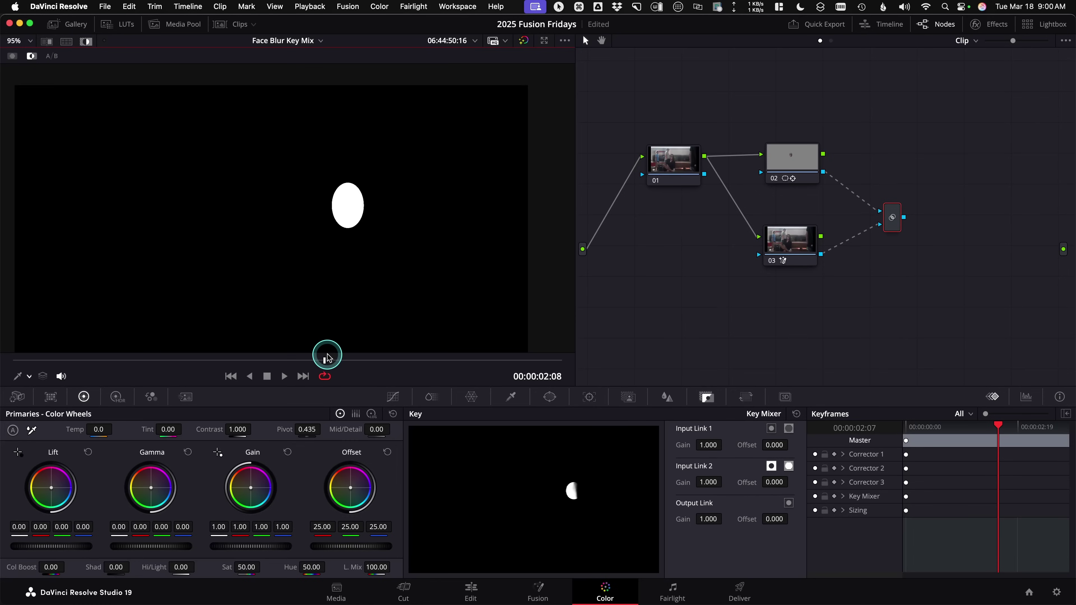
left_click_drag(328, 357, 327, 357)
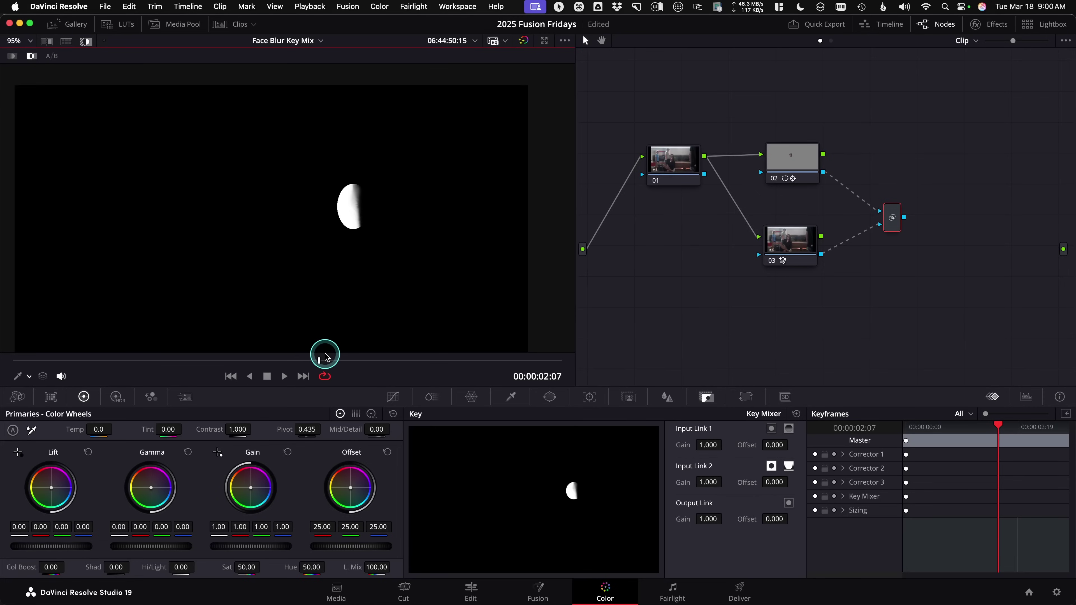
Step: Turn off Highlight mode so the viewer shows the normal full-colour picture at 00:00:02:07
left_click(86, 41)
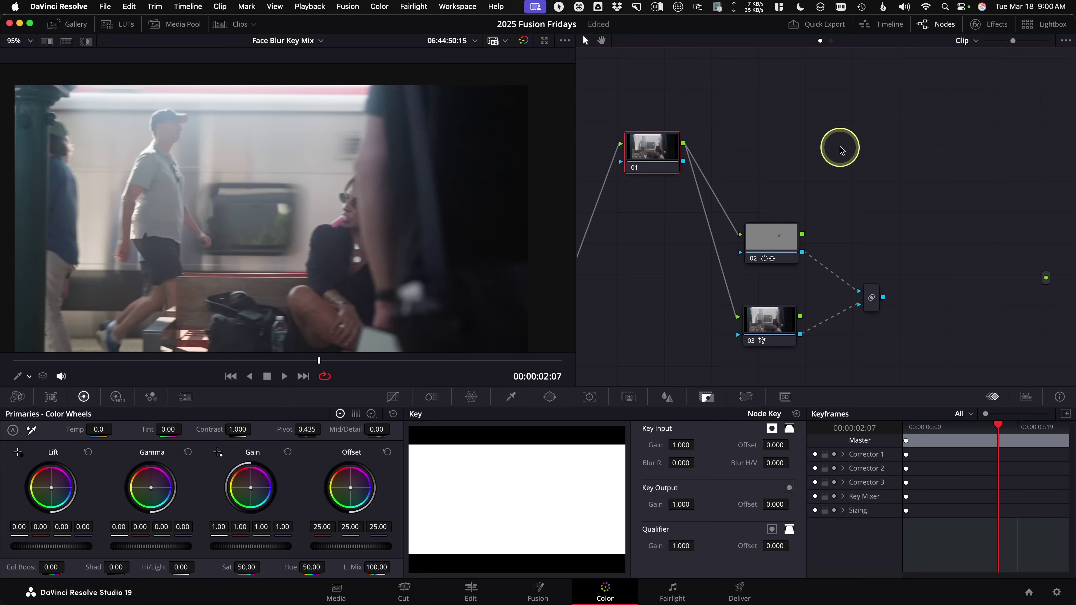
Step: Add a new corrector node 05 and feed node 01's image into it
right_click(824, 134)
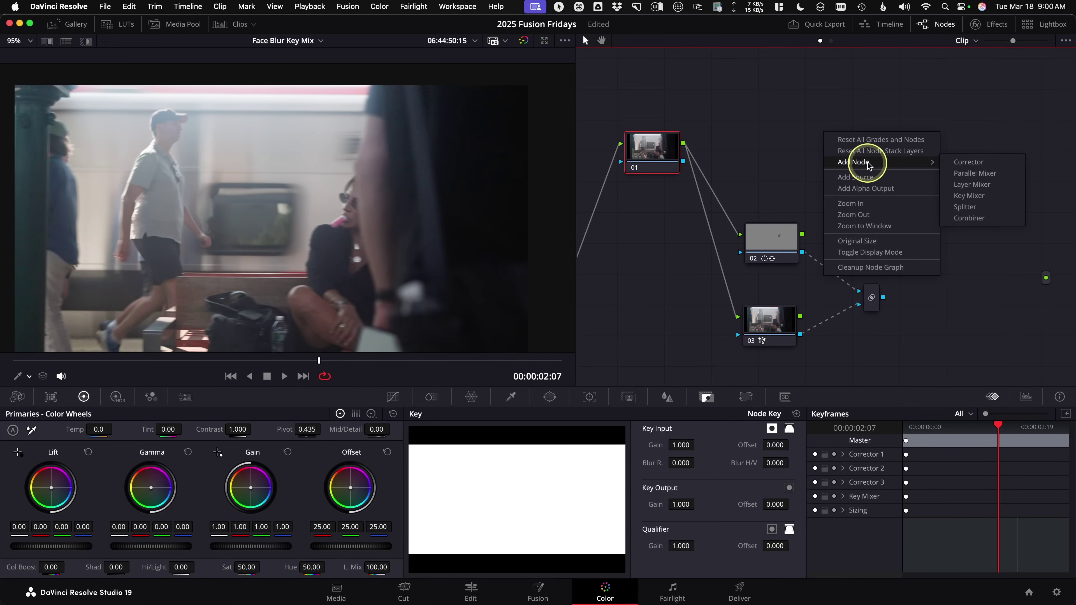
left_click(969, 166)
left_click_drag(830, 135, 937, 176)
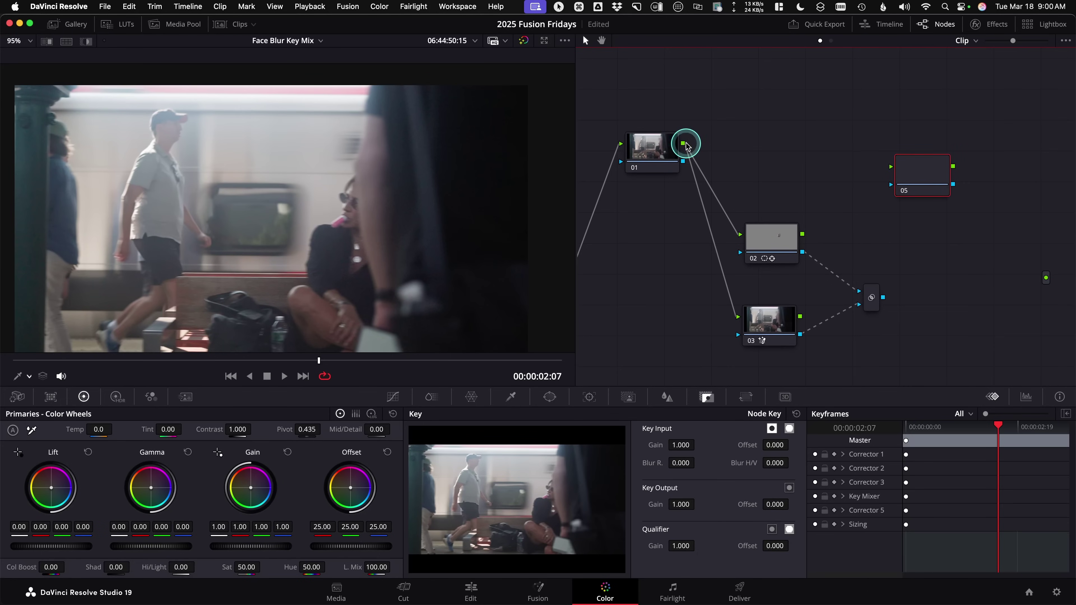
left_click_drag(683, 143, 944, 166)
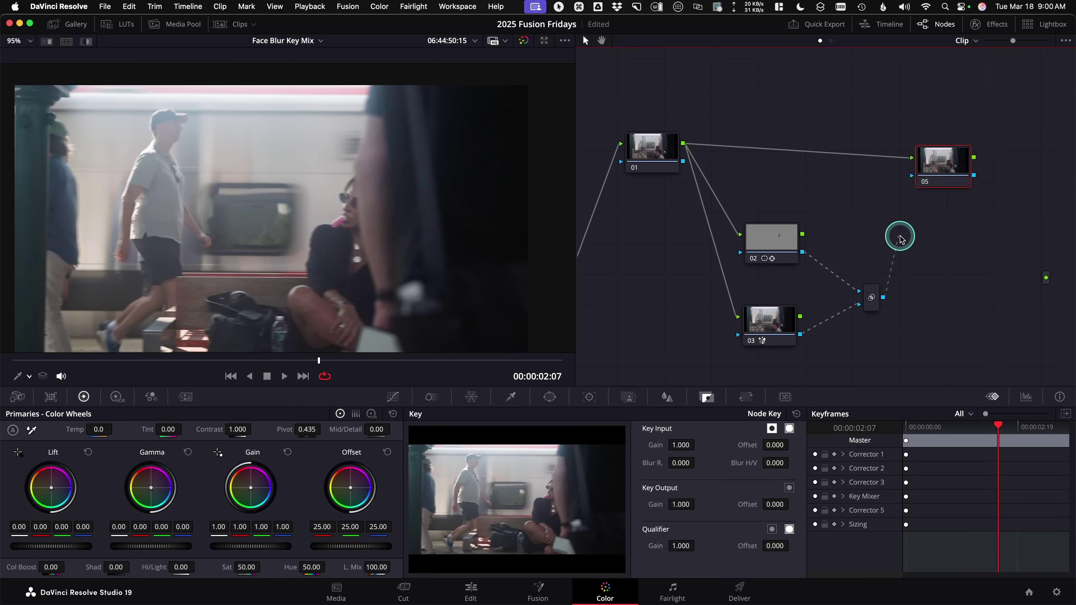
Step: Connect the Key Mixer's combined matte to node 05's key input and route node 05 to the final output
left_click_drag(900, 237, 912, 175)
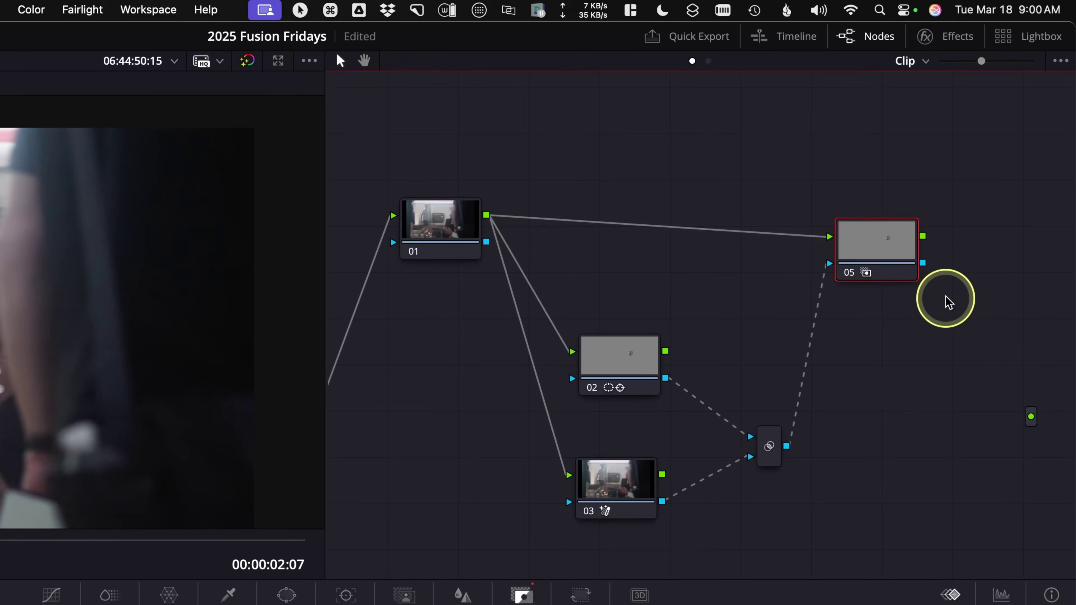
left_click_drag(923, 236, 1033, 424)
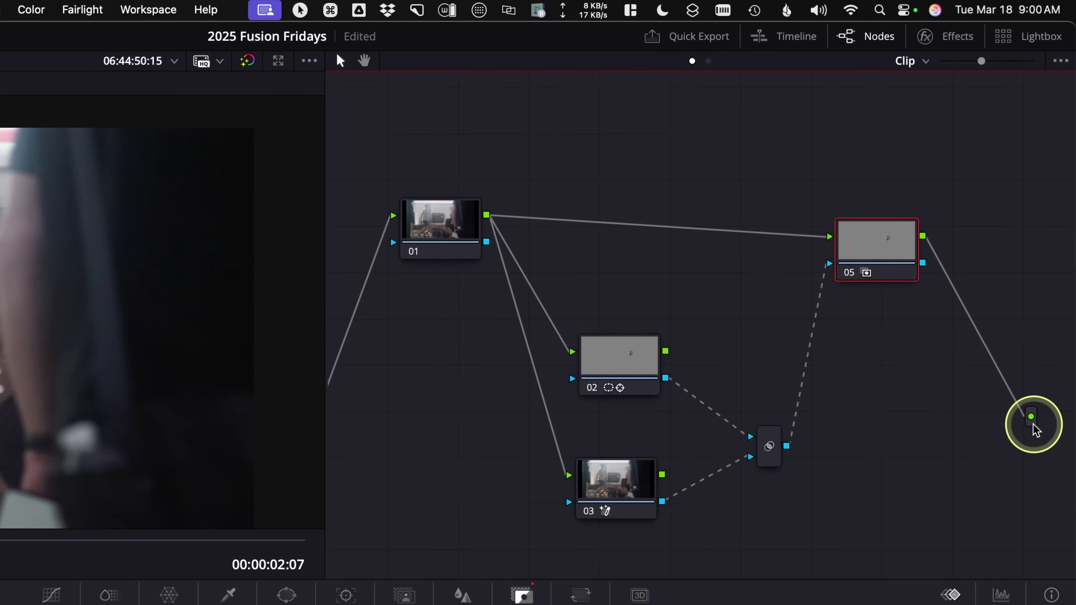
left_click_drag(896, 257, 902, 261)
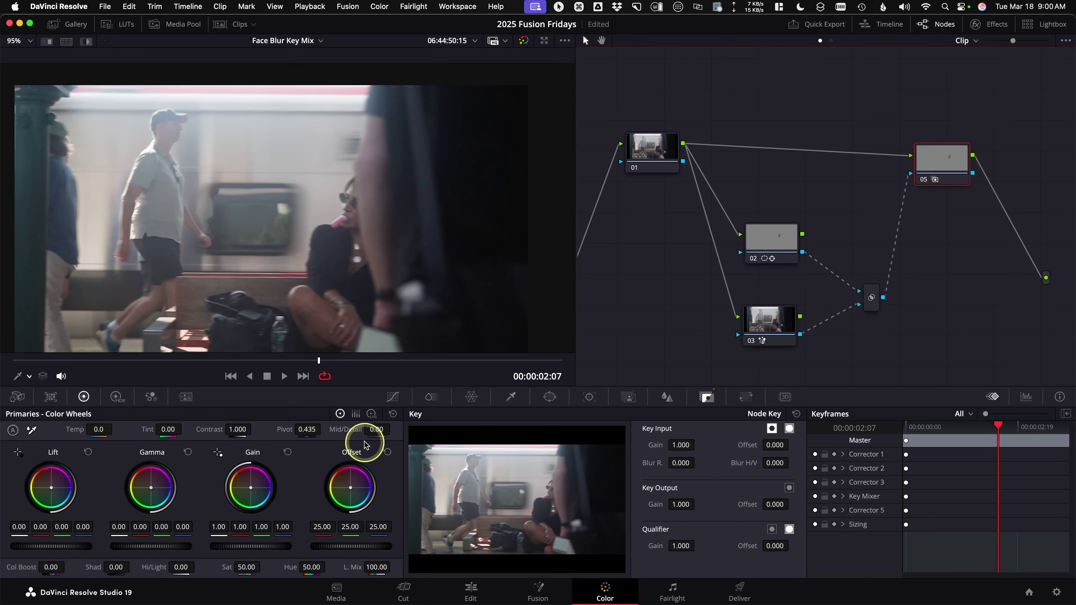
Step: Tint the keyed face area magenta (Offset 54.88, 12.25, 61.54) and scrub through the clip
left_click_drag(355, 487, 363, 472)
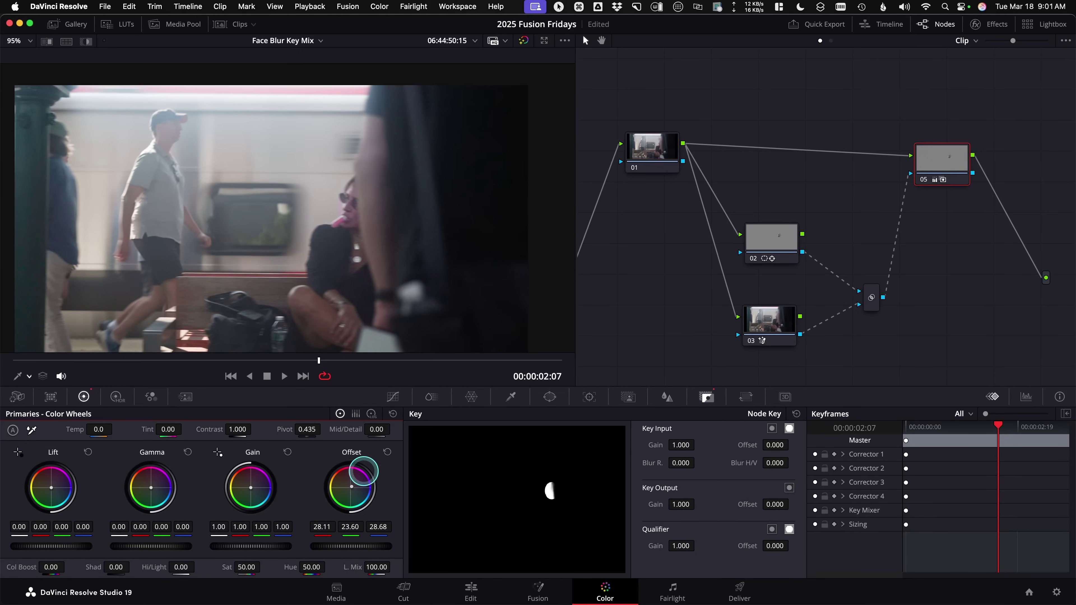
left_click_drag(306, 371, 391, 355)
key("Left")
key("Left")
Step: Play back to 03:05 to confirm the magenta matte follows her face, then select node 02
key("Left")
key("Left")
key("Left")
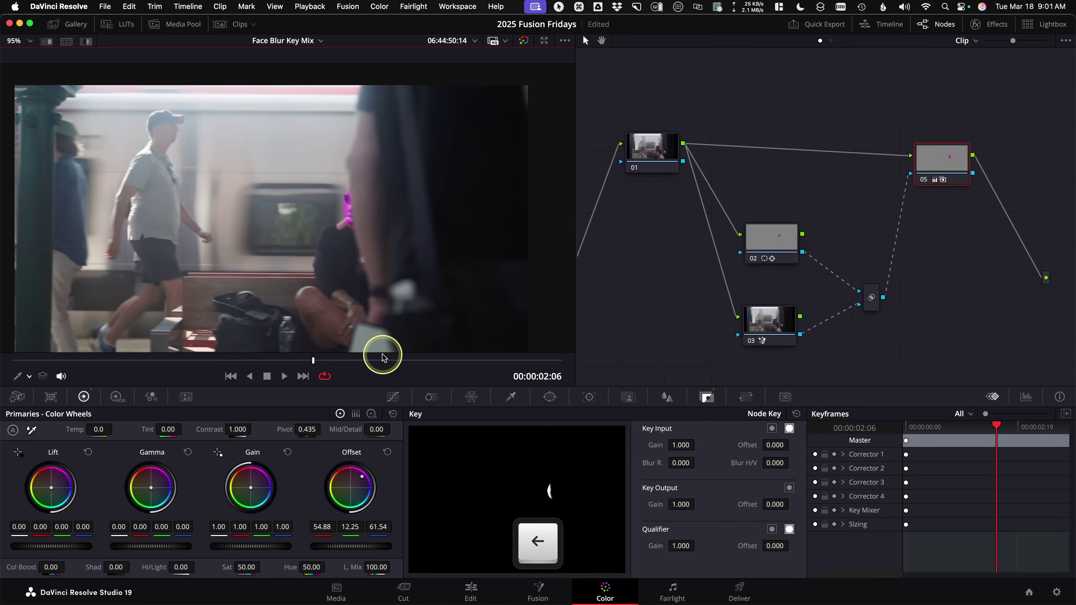
key("Left")
key("space")
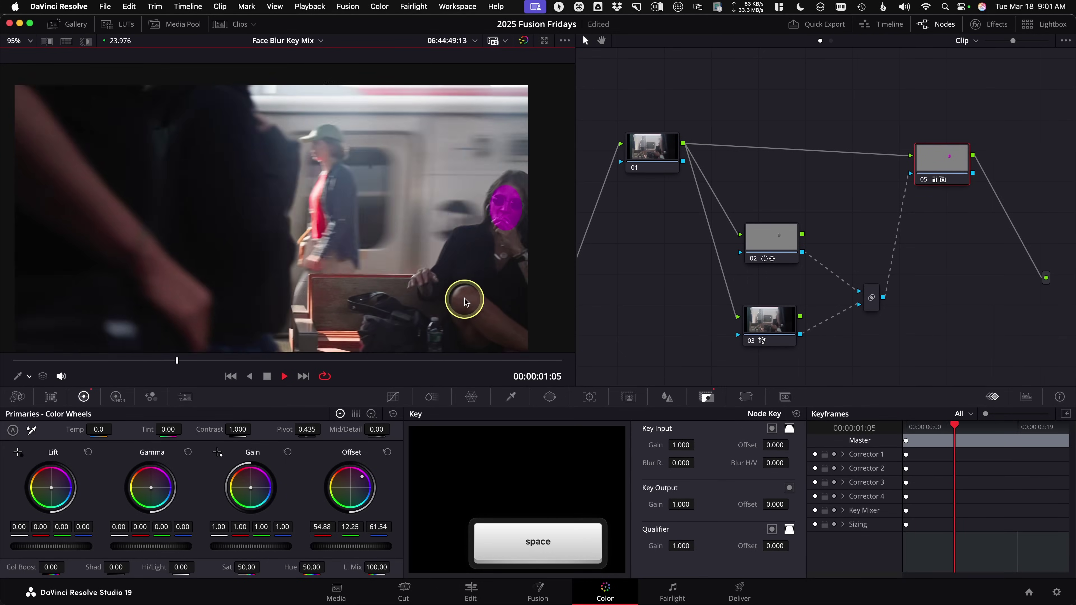
key("space")
key("Left")
key("space")
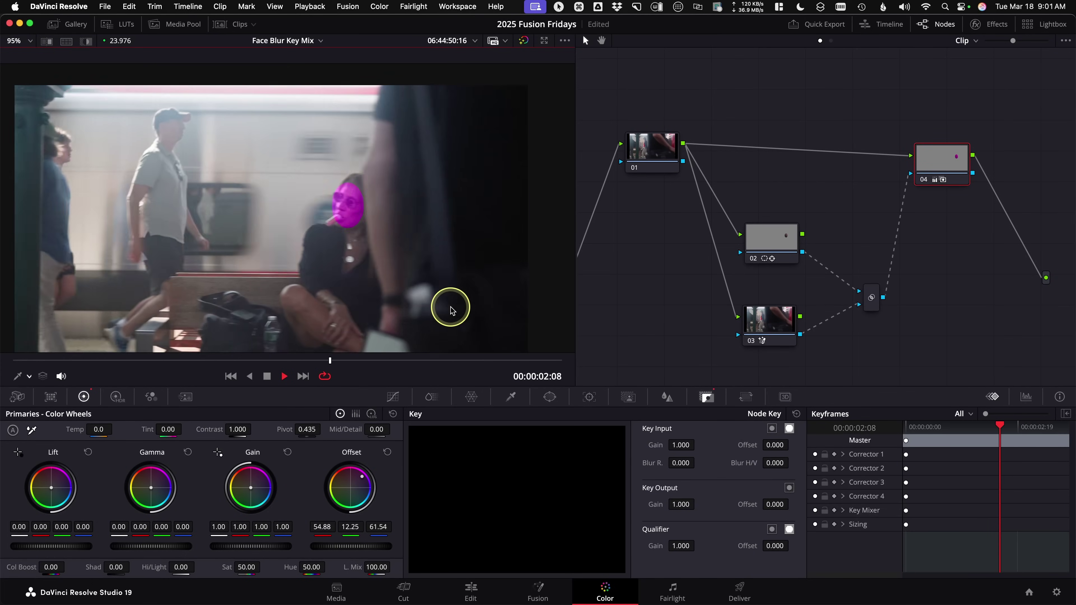
key("space")
scroll(932, 250, "right", 2)
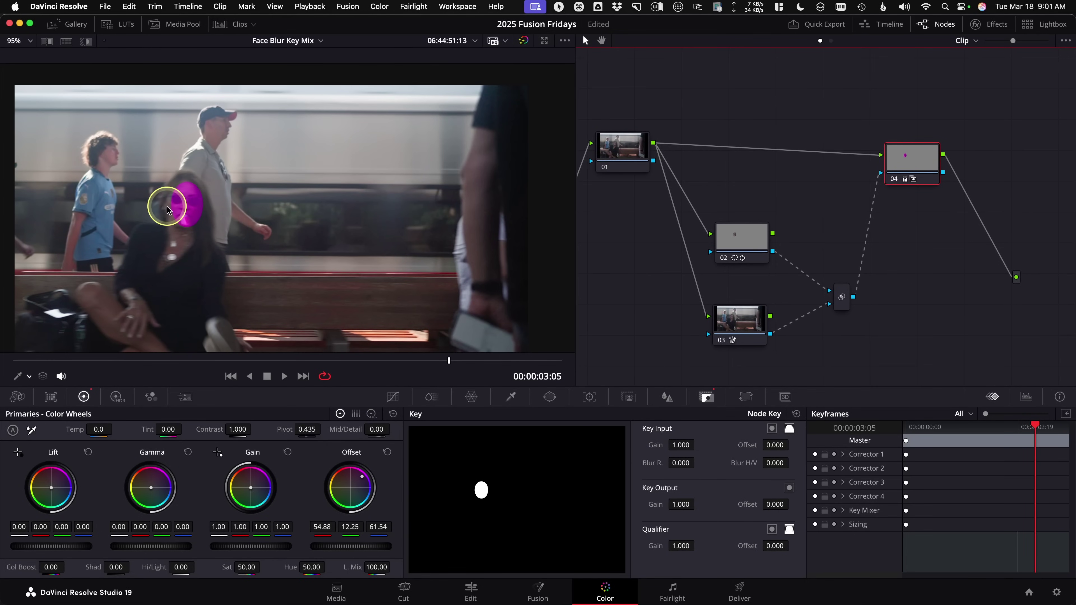
scroll(220, 202, "left", 5)
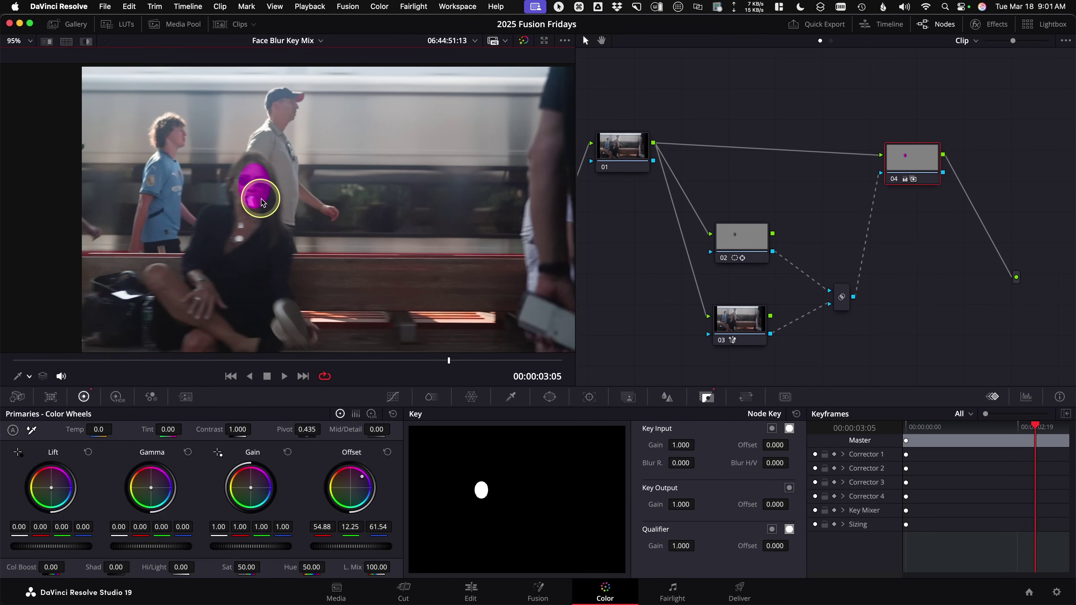
left_click(728, 255)
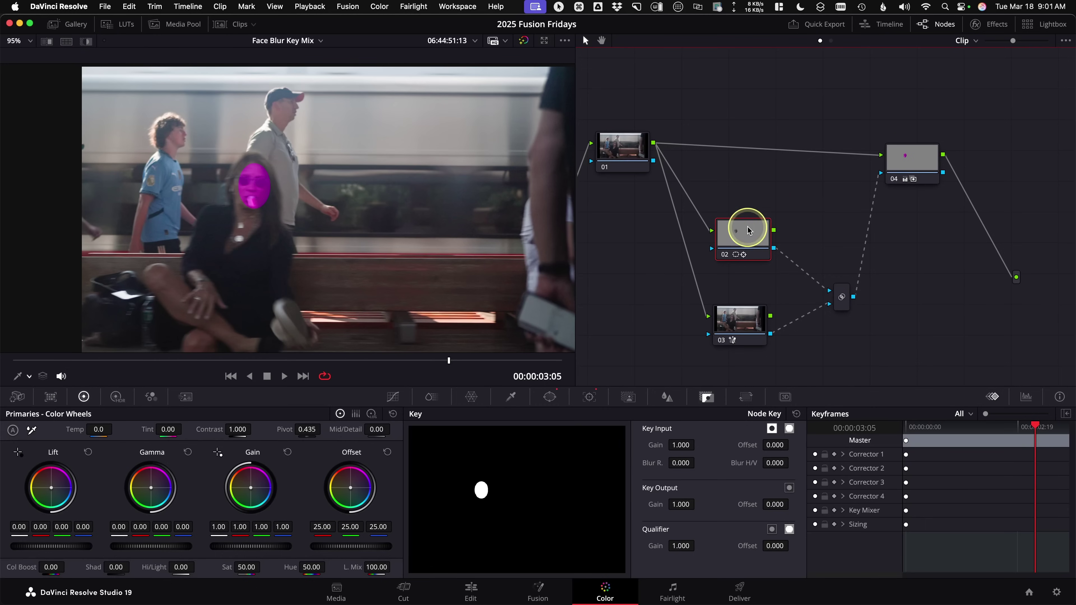
Step: Label node 02 'face'
left_click_drag(748, 228, 747, 235)
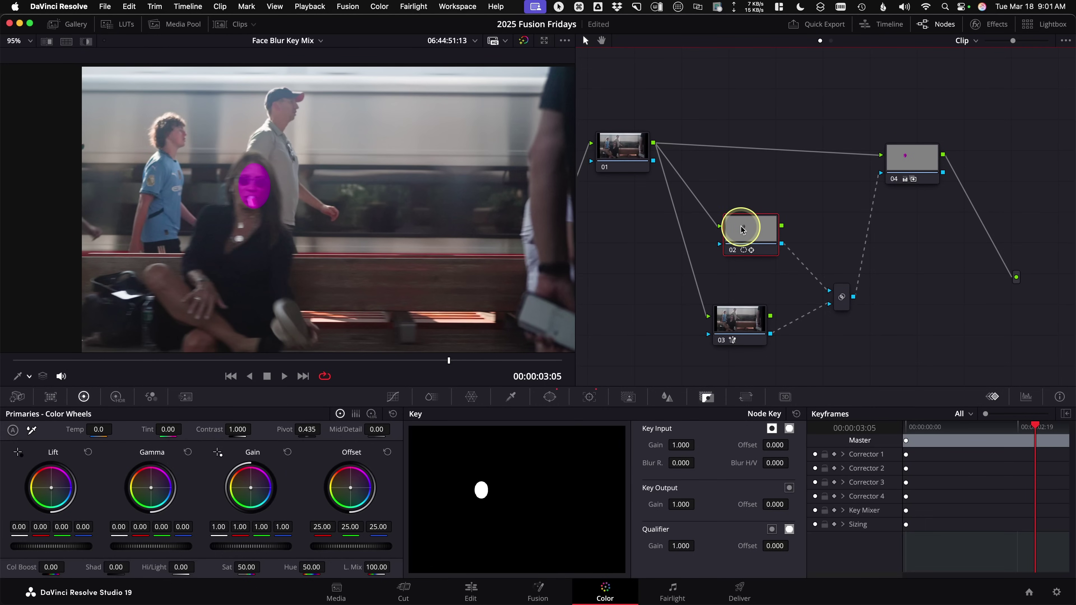
right_click(742, 230)
left_click(785, 248)
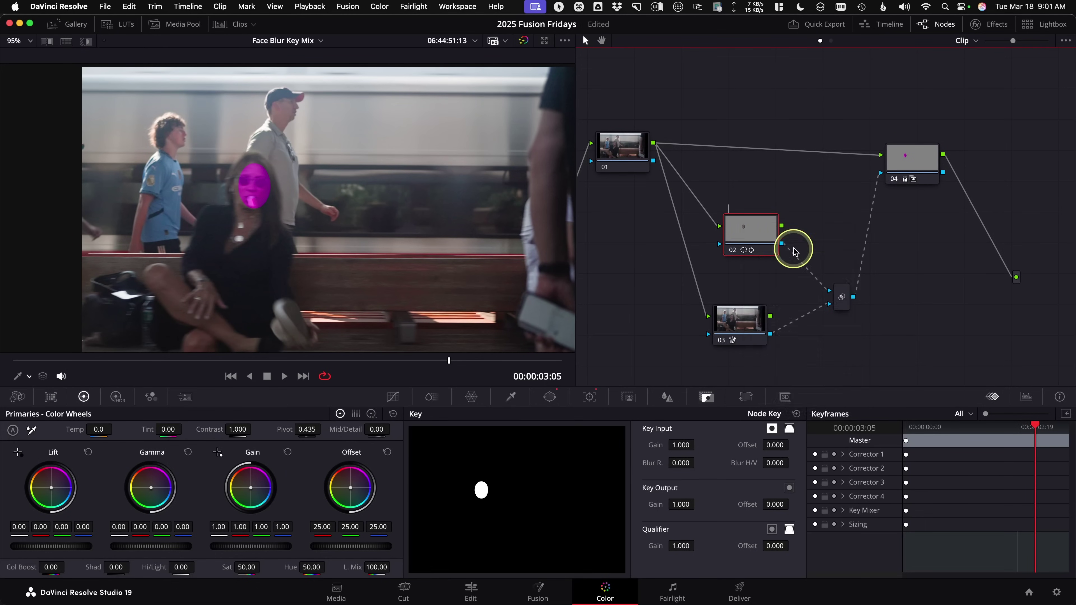
type("face")
key("Return")
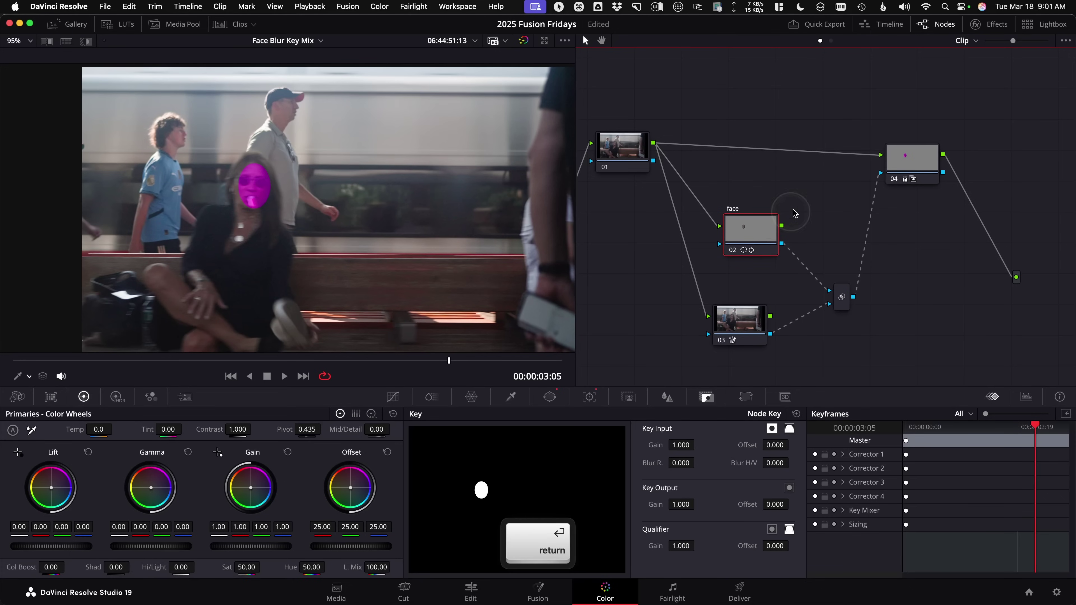
Step: Review the face window's tracking in Clip mode, then return to the circle window settings
left_click(772, 225)
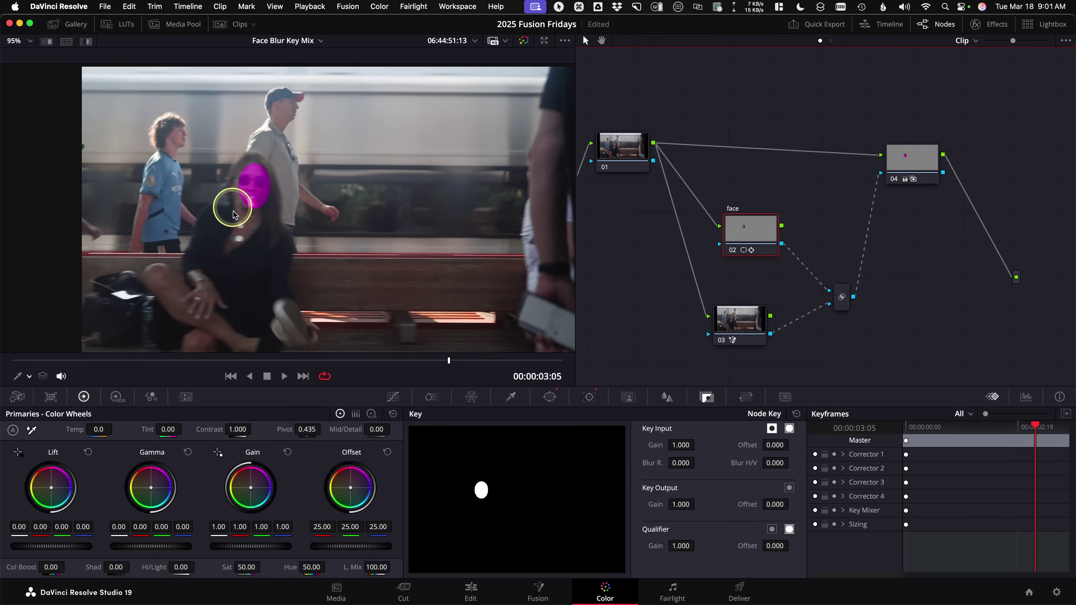
left_click(549, 398)
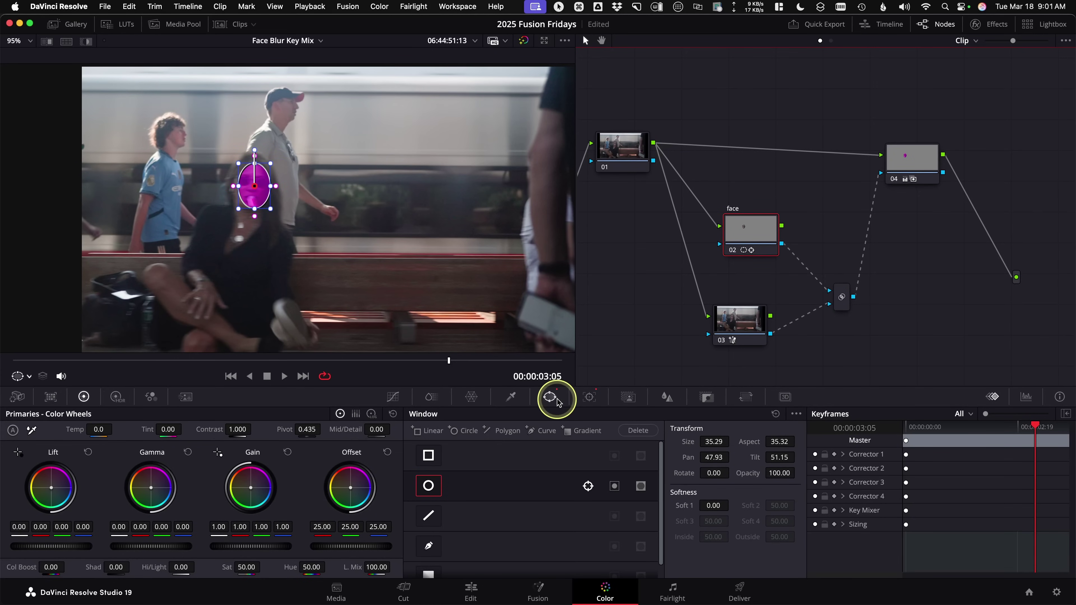
left_click(588, 398)
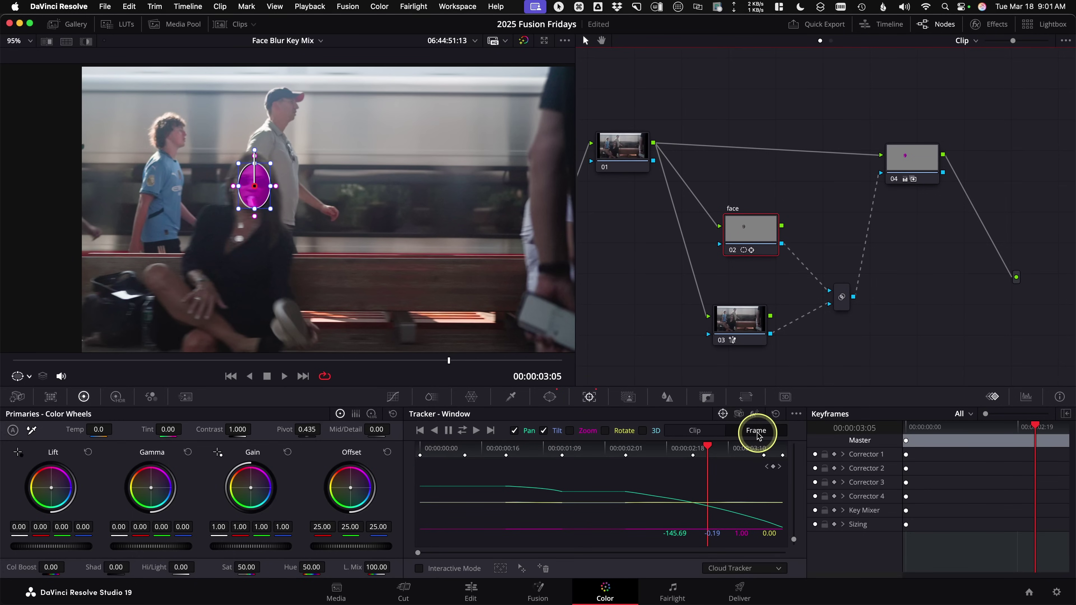
left_click(697, 431)
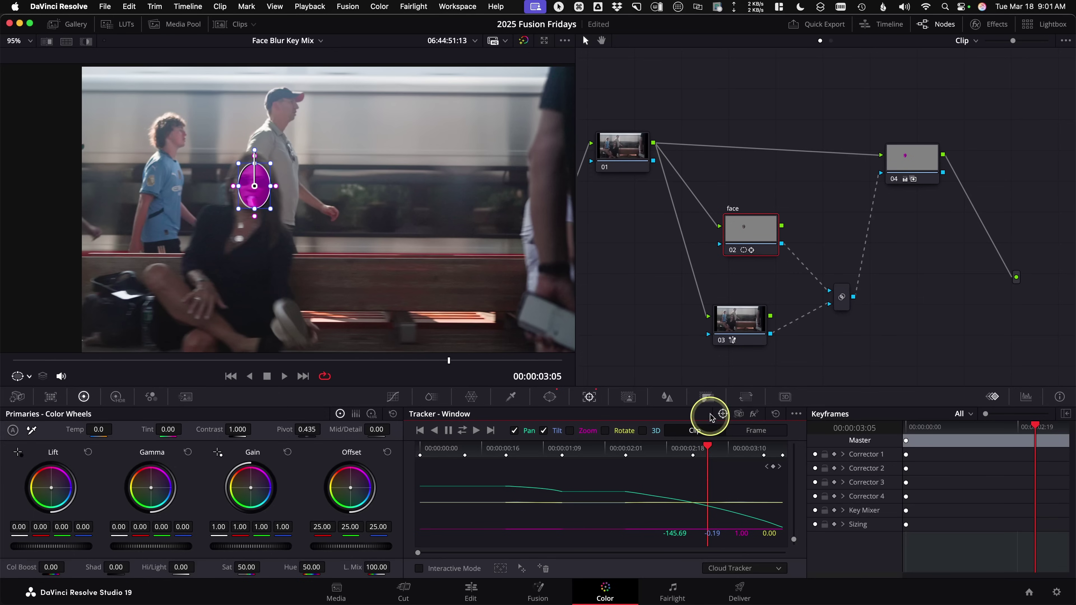
left_click(550, 397)
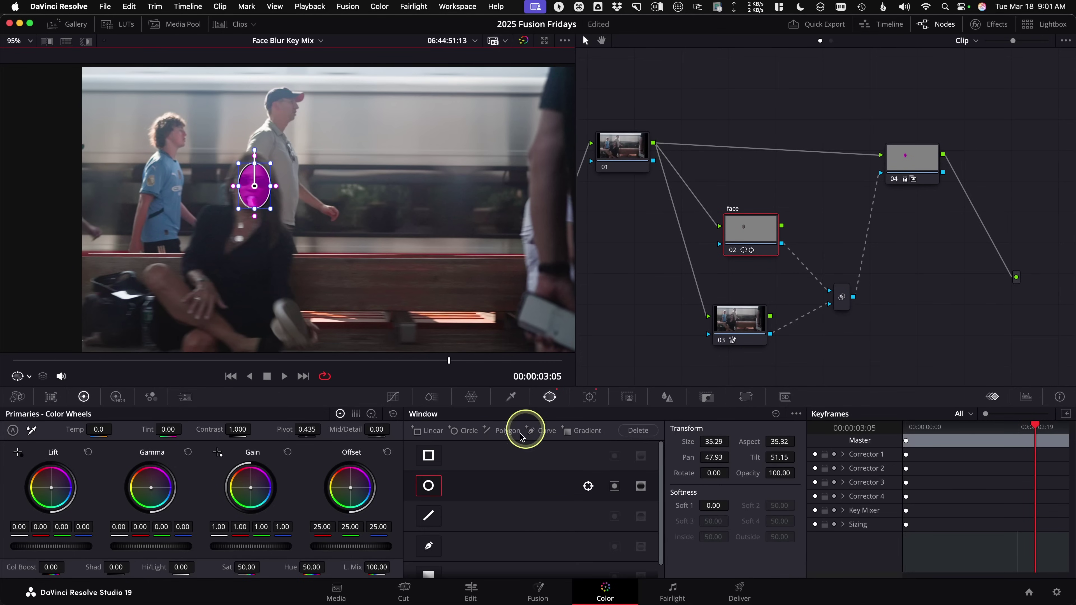
Step: Soften the circle's edge, enlarge it to Size 39.31, center it on her face and play back
left_click_drag(714, 507, 732, 505)
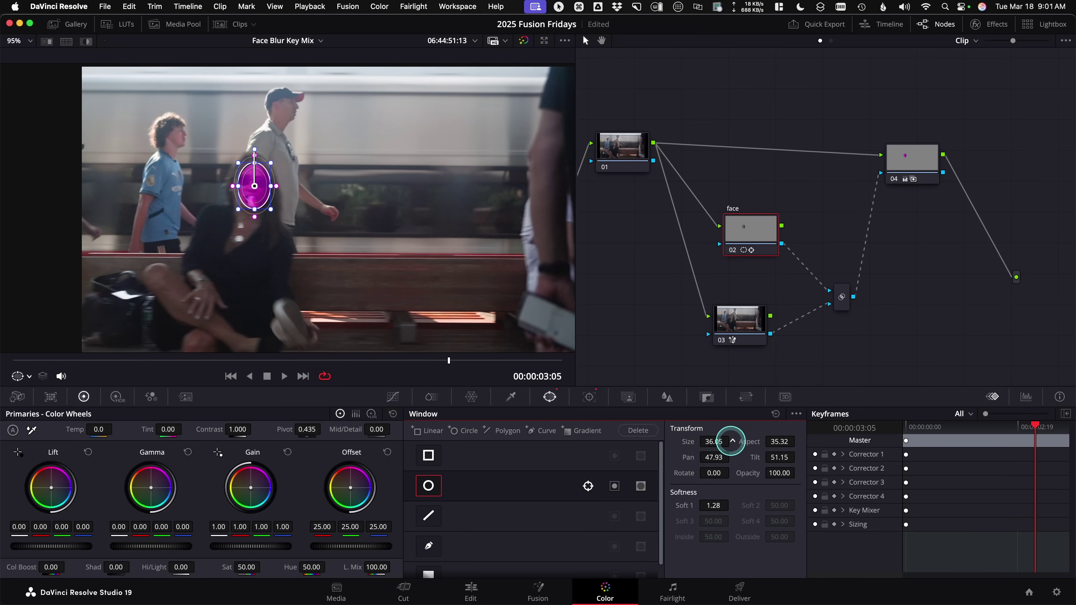
left_click_drag(731, 441, 820, 436)
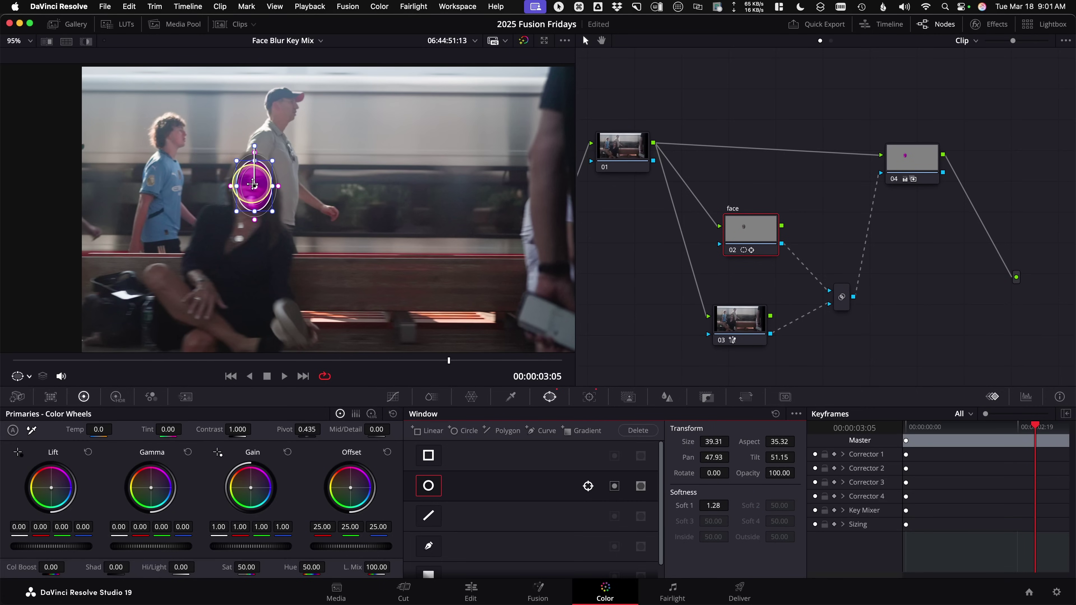
left_click_drag(254, 185, 249, 185)
key("space")
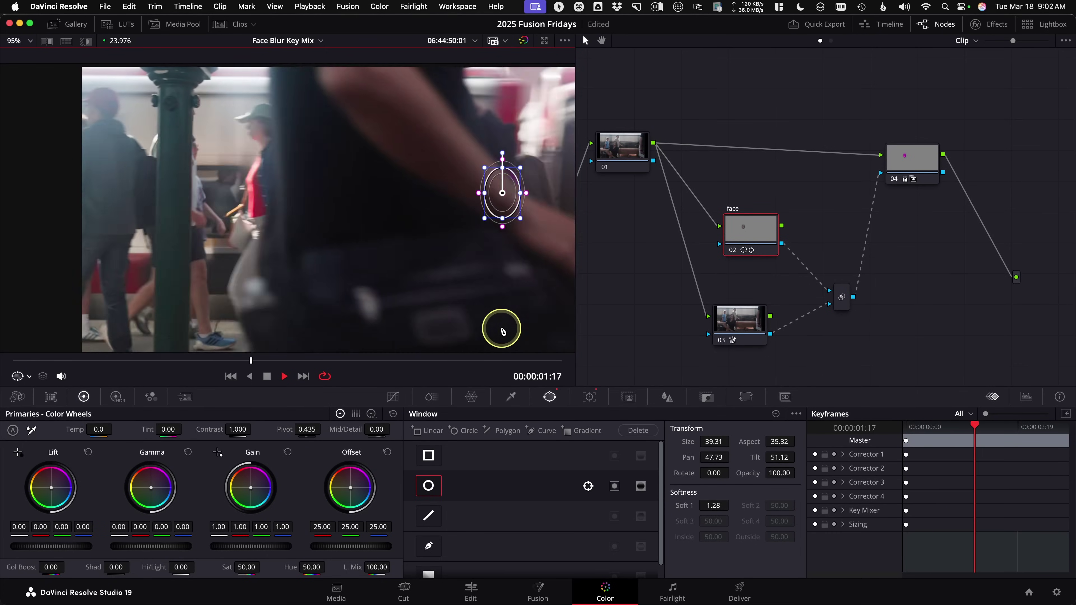
key("space")
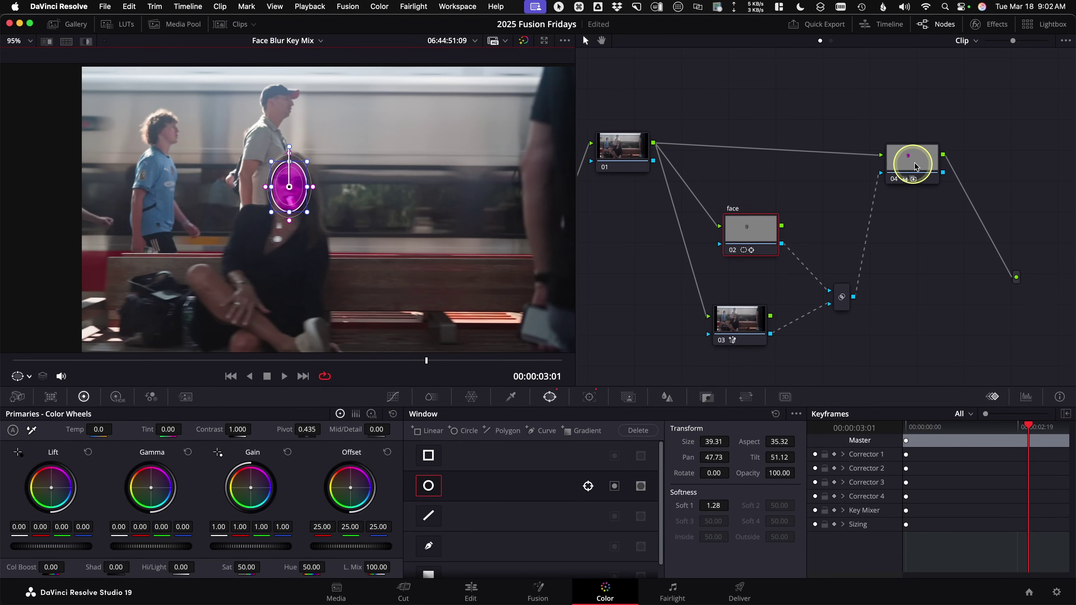
left_click_drag(911, 165, 903, 158)
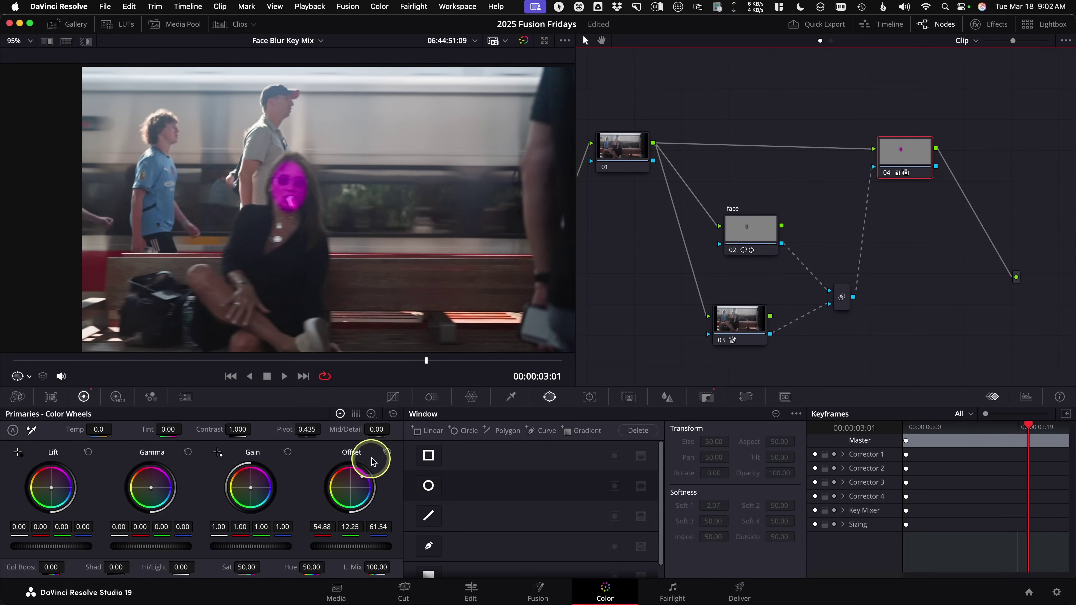
Step: Reset node 04's Offset tint and blur the face with Blur Radius 2.10
left_click(388, 453)
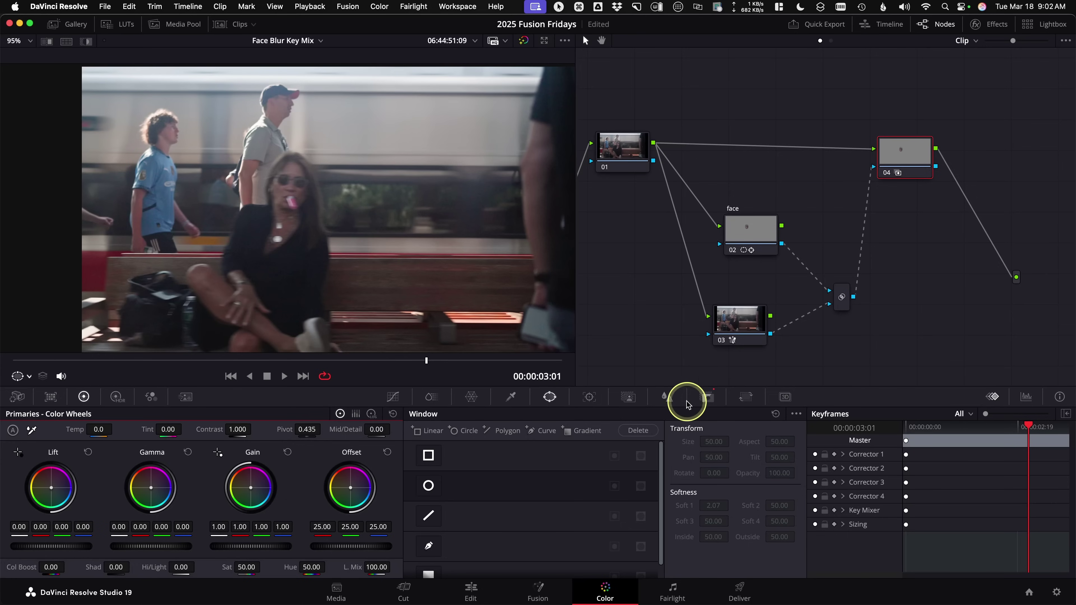
left_click(673, 397)
left_click_drag(487, 492, 494, 398)
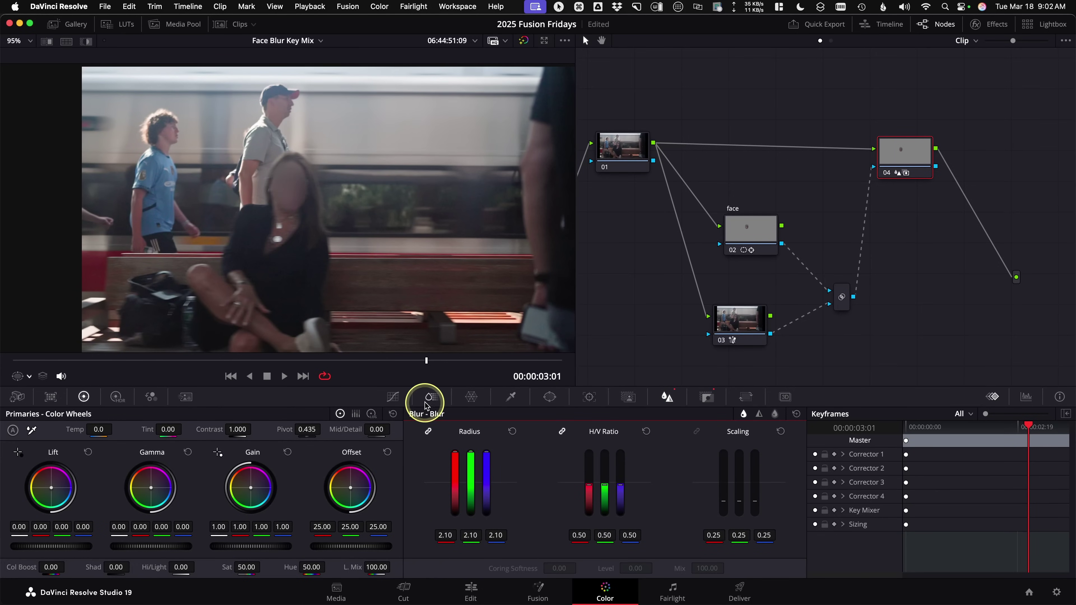
Step: Increase the face window's Soft 1 edge softness, then play back the blurred face
left_click_drag(742, 239, 739, 237)
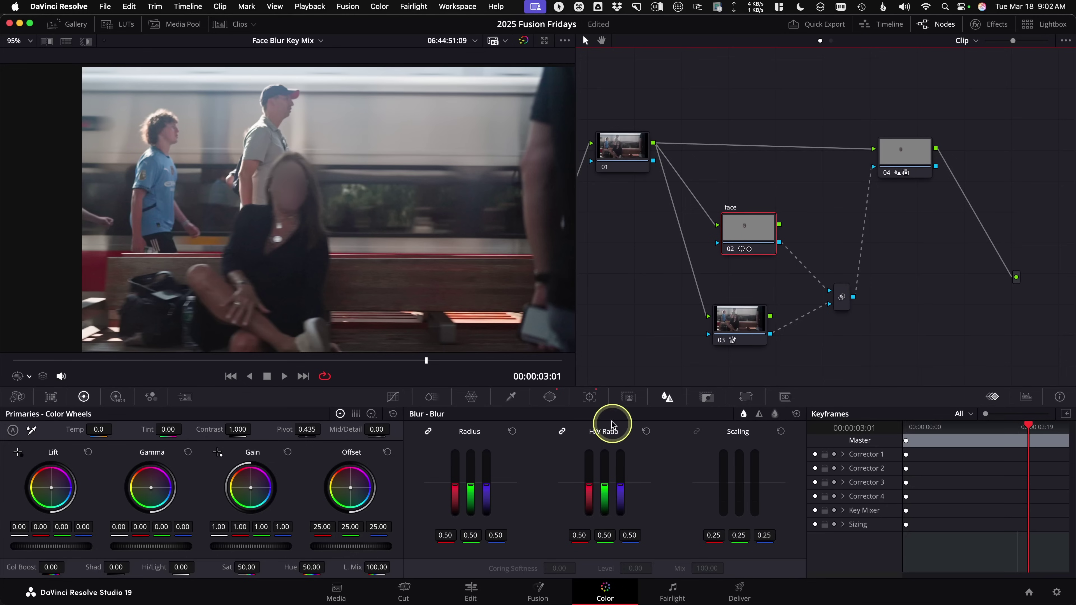
left_click(551, 397)
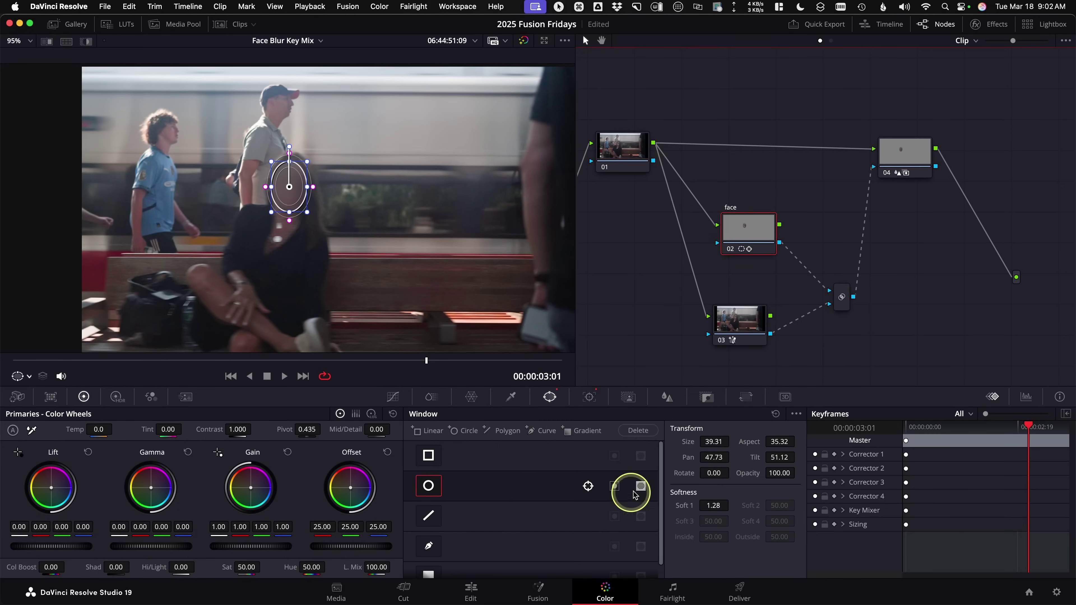
left_click(711, 504)
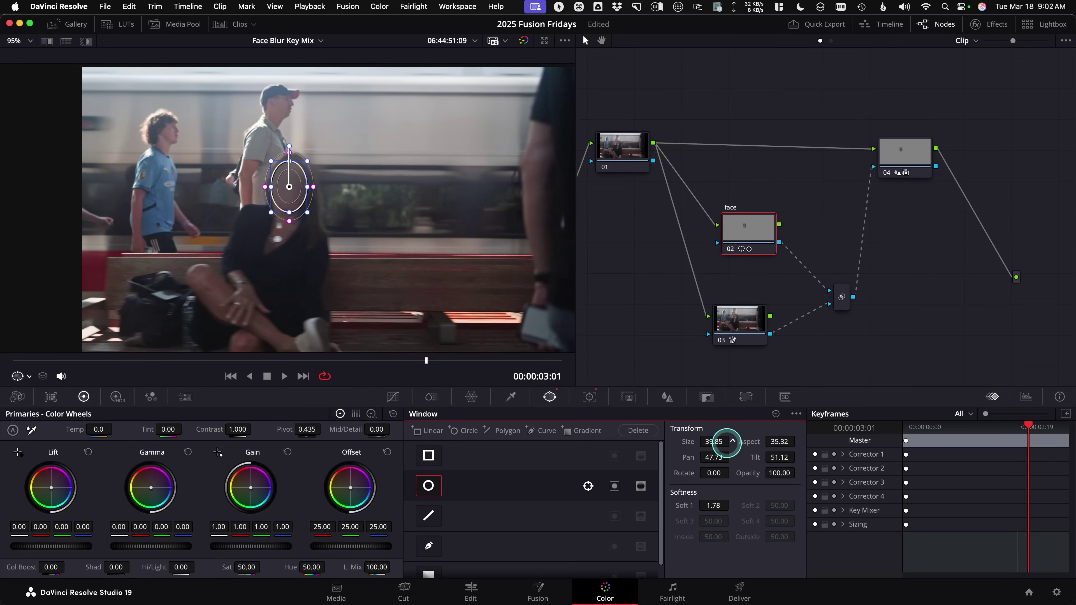
left_click(908, 164)
key("space")
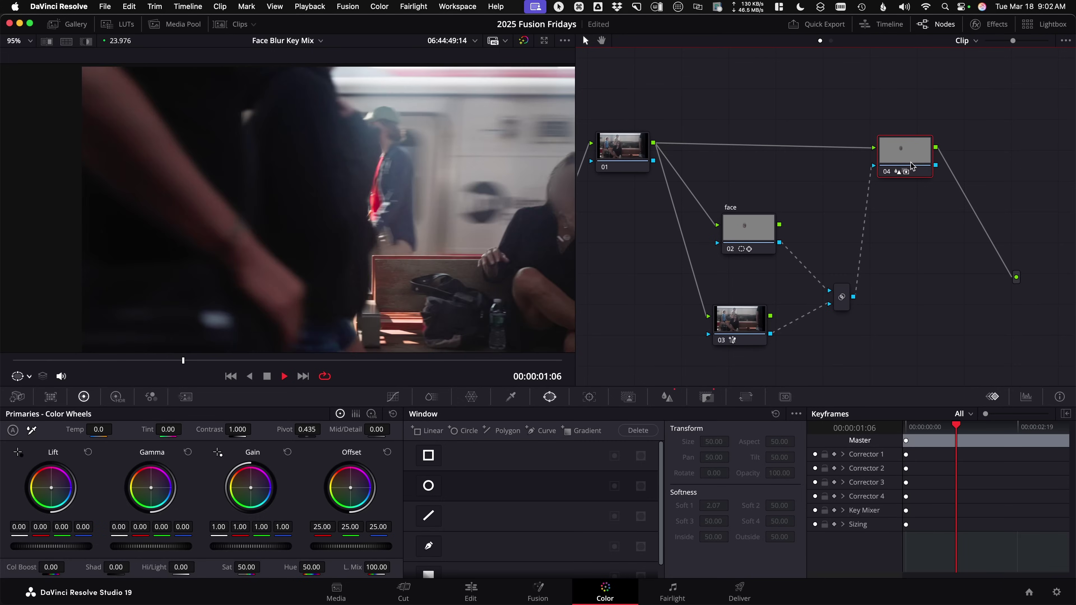
left_click(735, 315)
key("space")
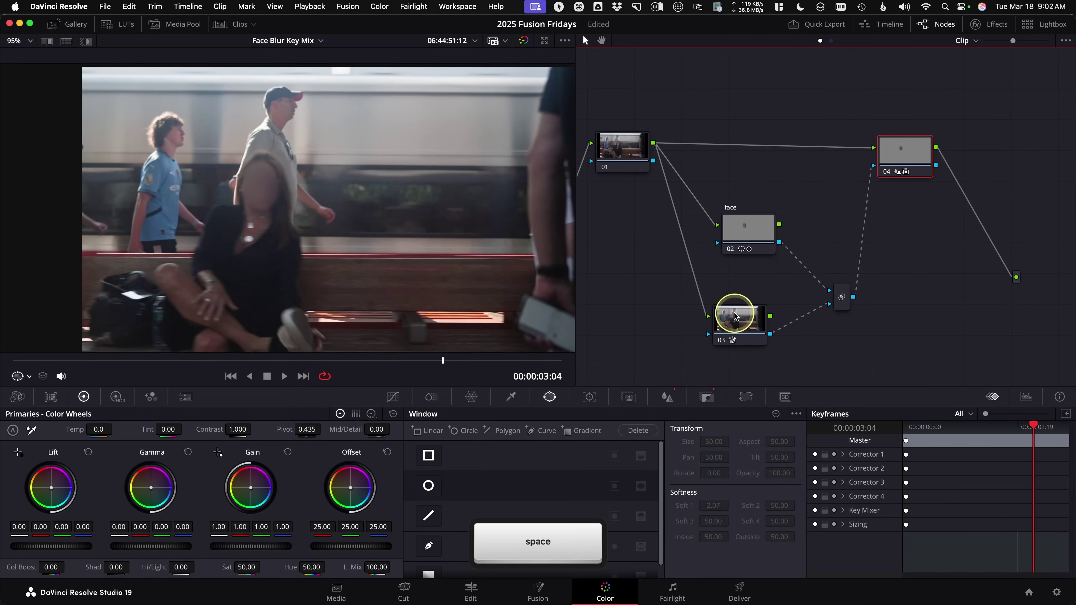
left_click(728, 239)
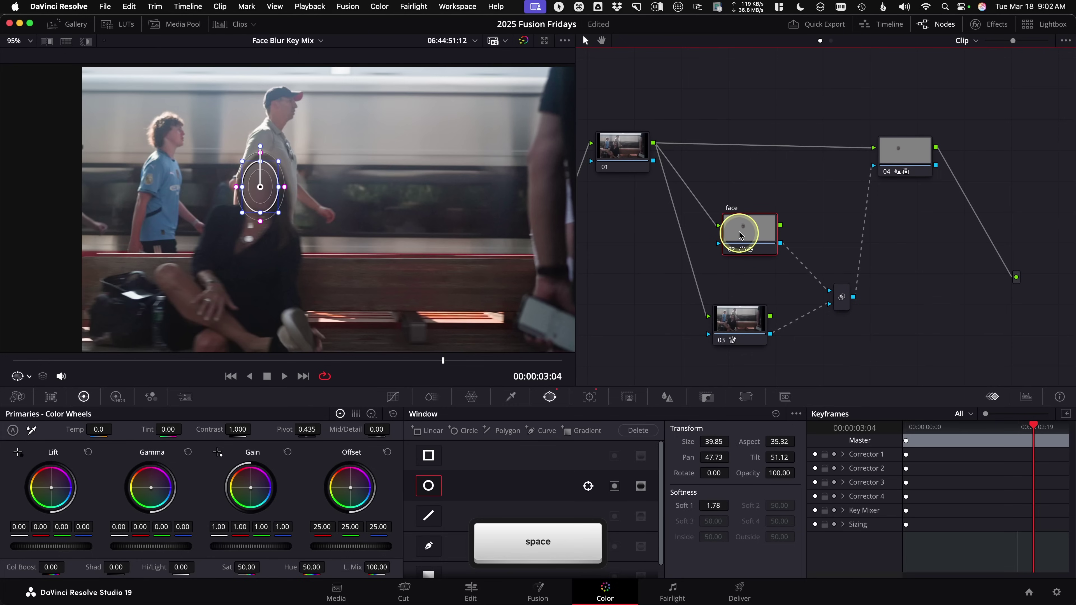
left_click_drag(271, 176, 349, 173)
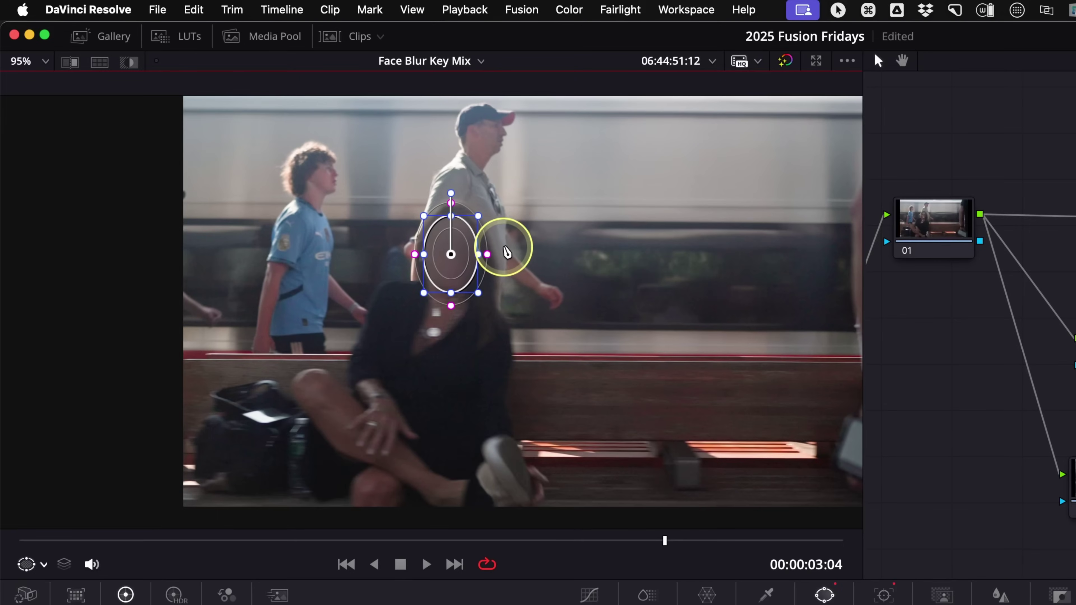
key("shift+grave")
key("space")
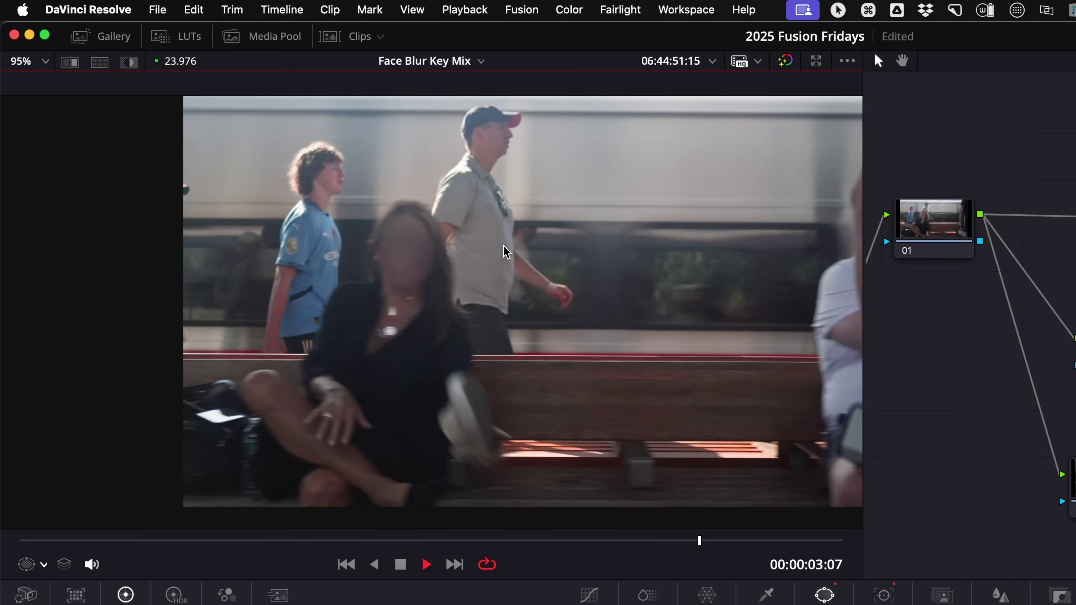
key("space")
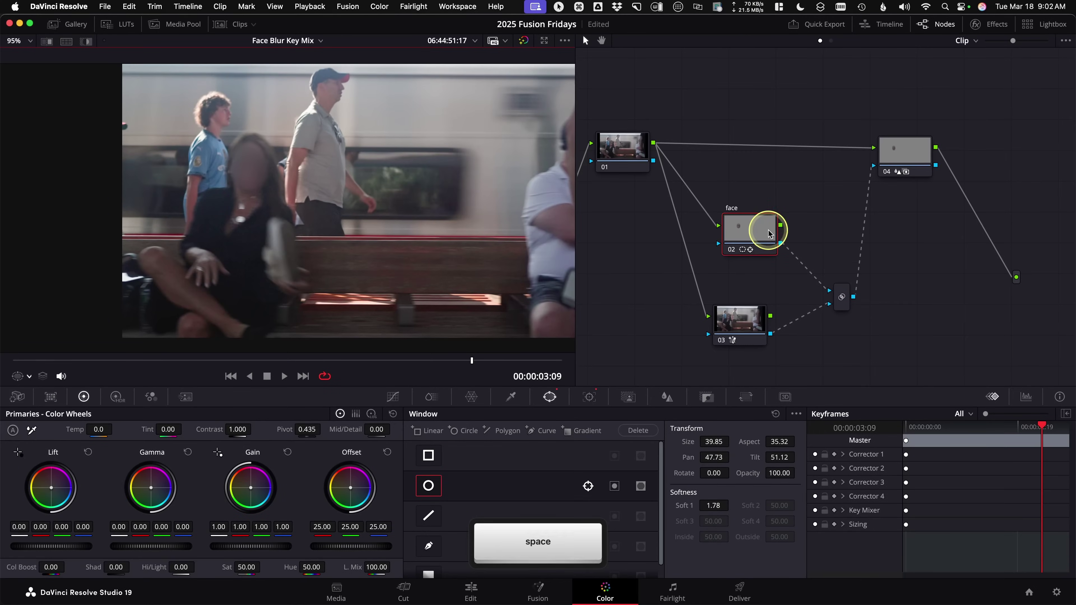
key("shift+grave")
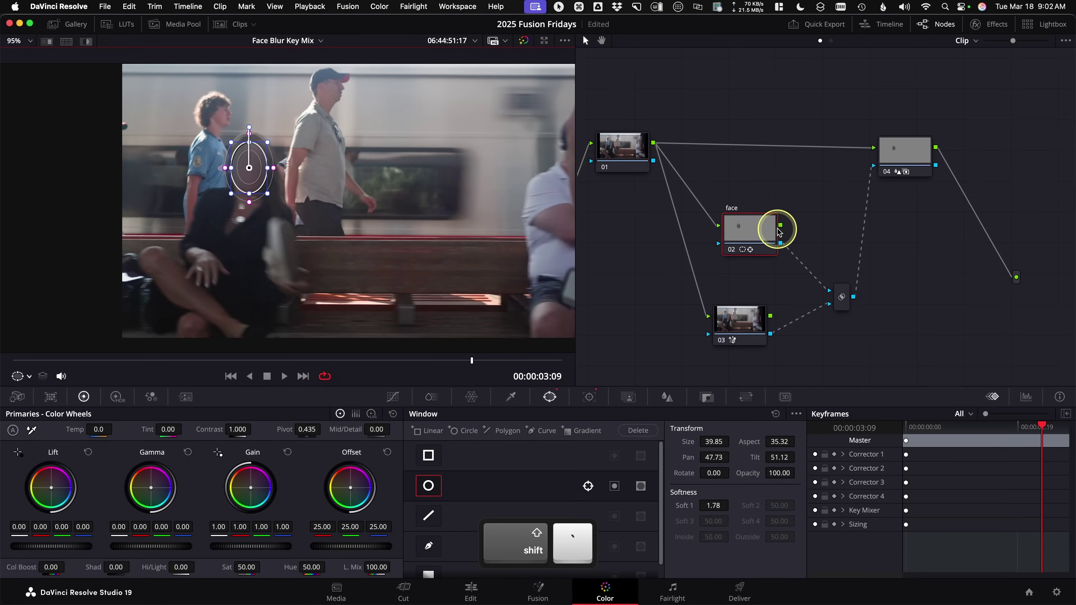
key("space")
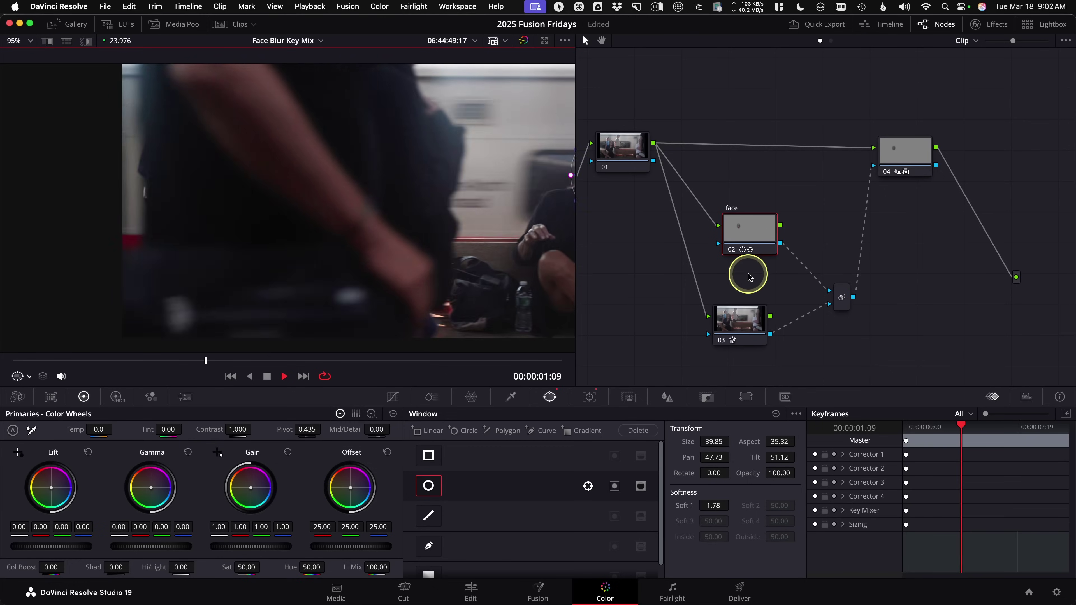
Step: Stop playback and label the last node 'blur'
key("space")
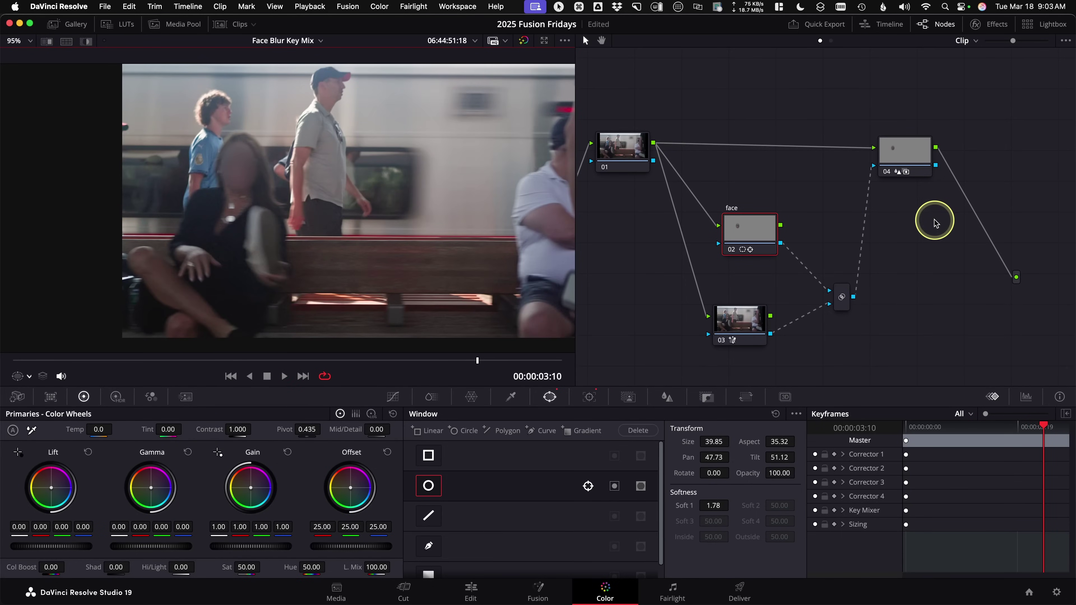
left_click(669, 396)
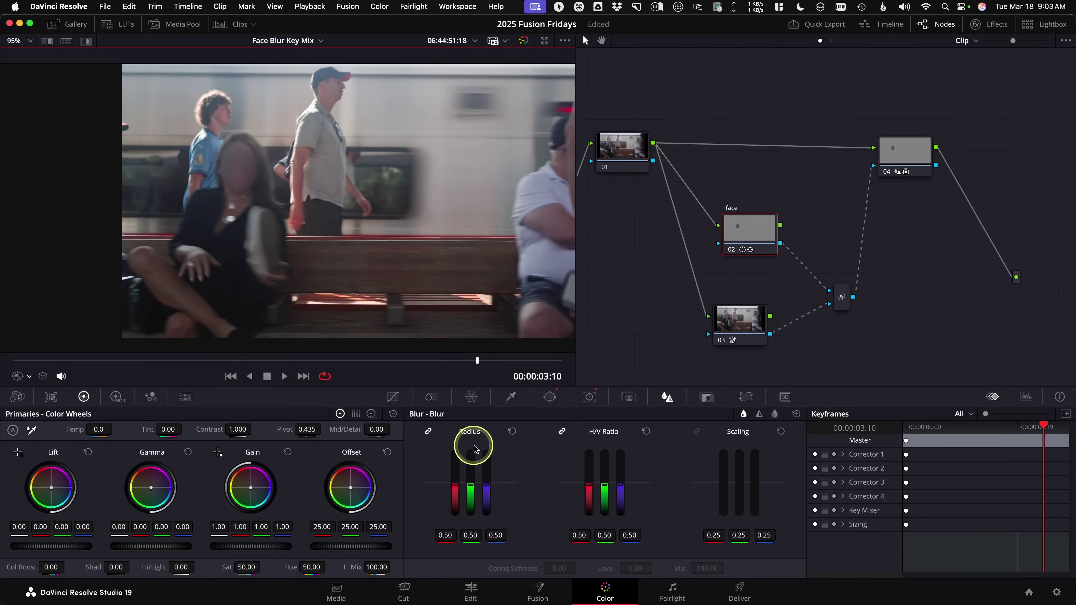
left_click_drag(887, 166, 881, 164)
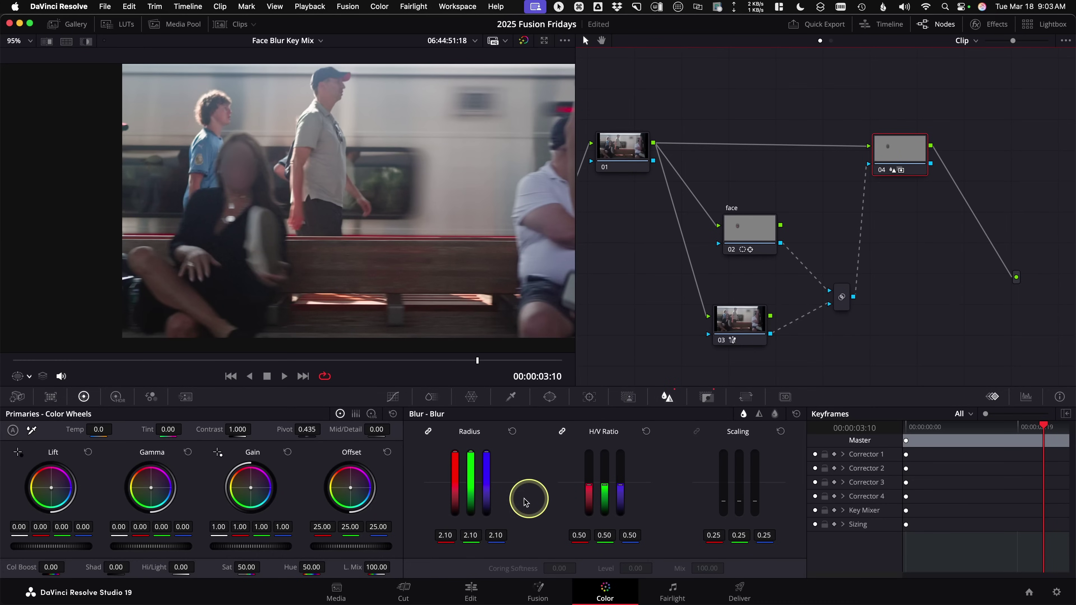
right_click(896, 147)
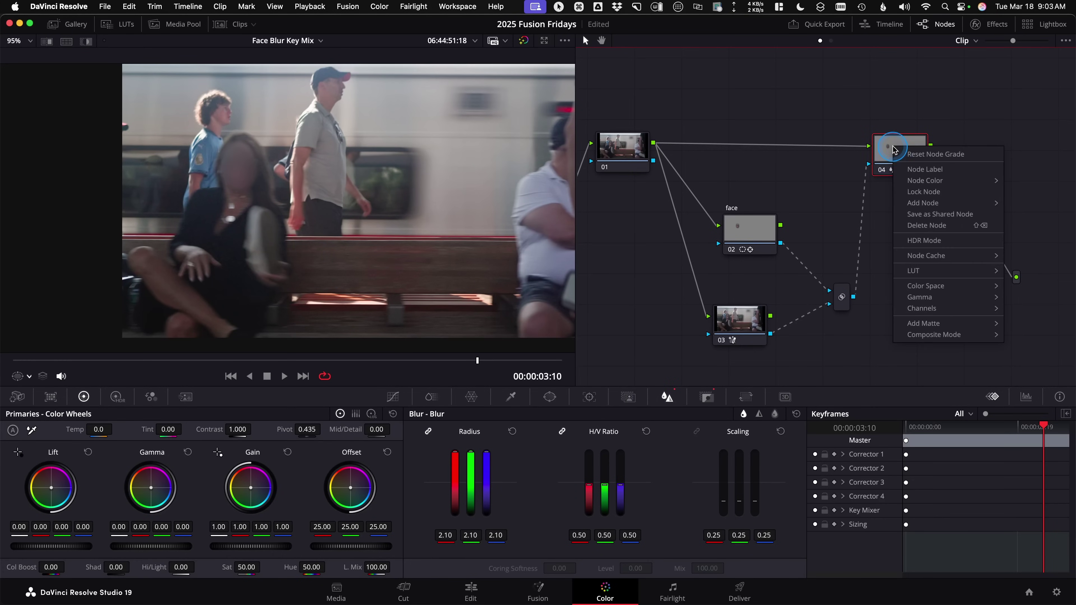
left_click(921, 172)
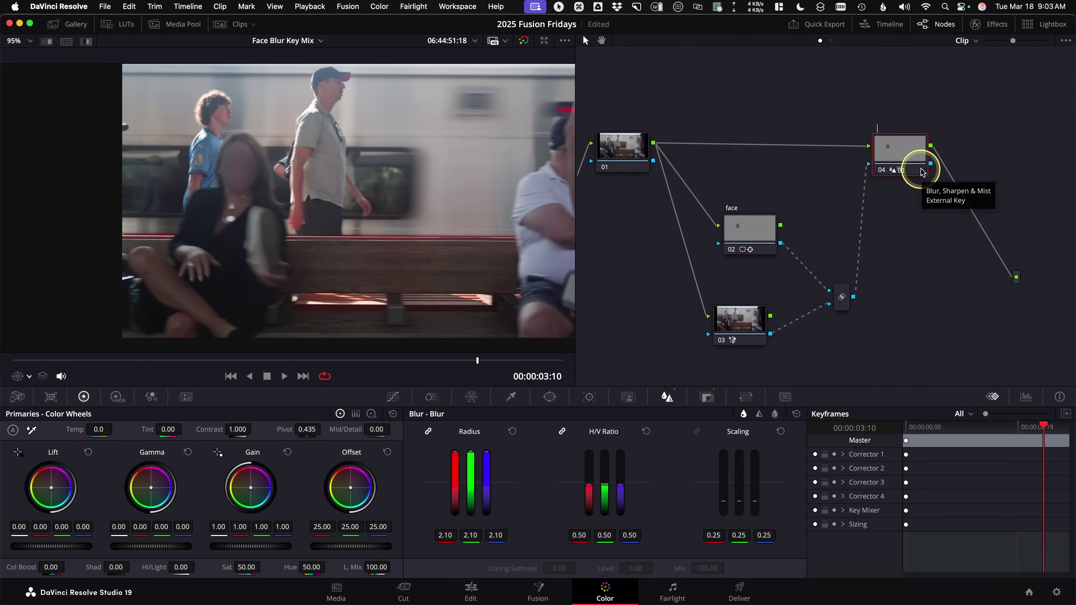
type("blur")
key("Return")
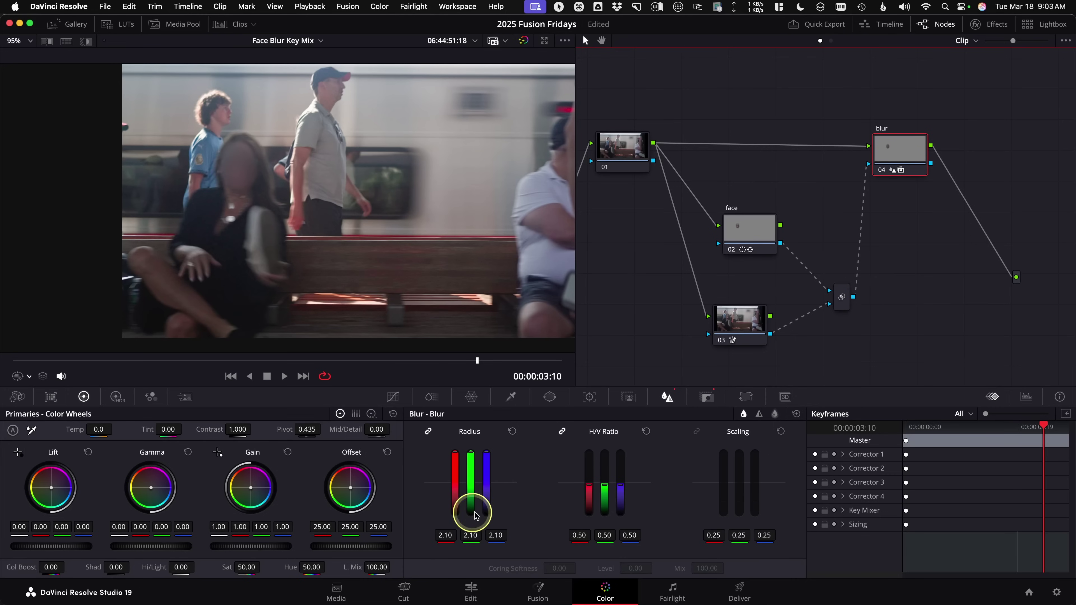
Step: Reset Blur Radius to 0.50, apply Mosaic Blur from an Effects search for 'mos', then play back
left_click(511, 431)
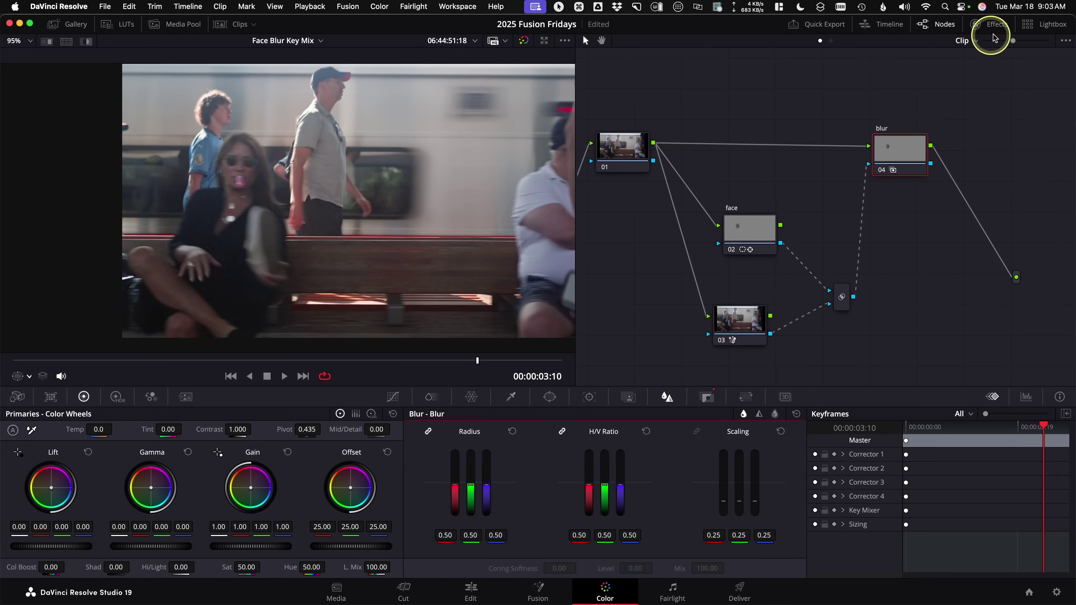
left_click(1009, 27)
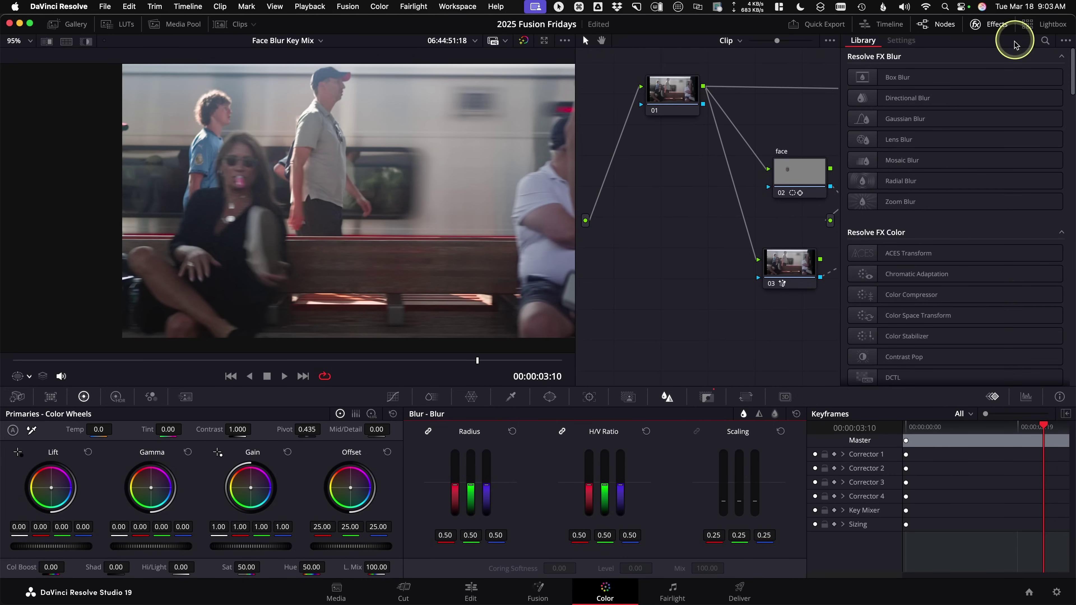
left_click(1047, 40)
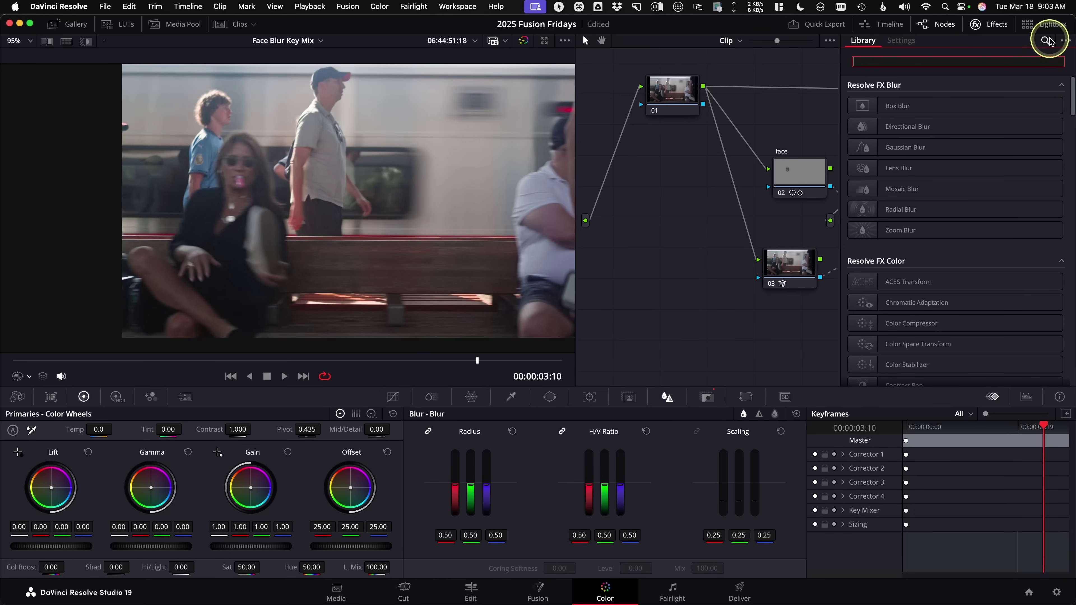
type("mos")
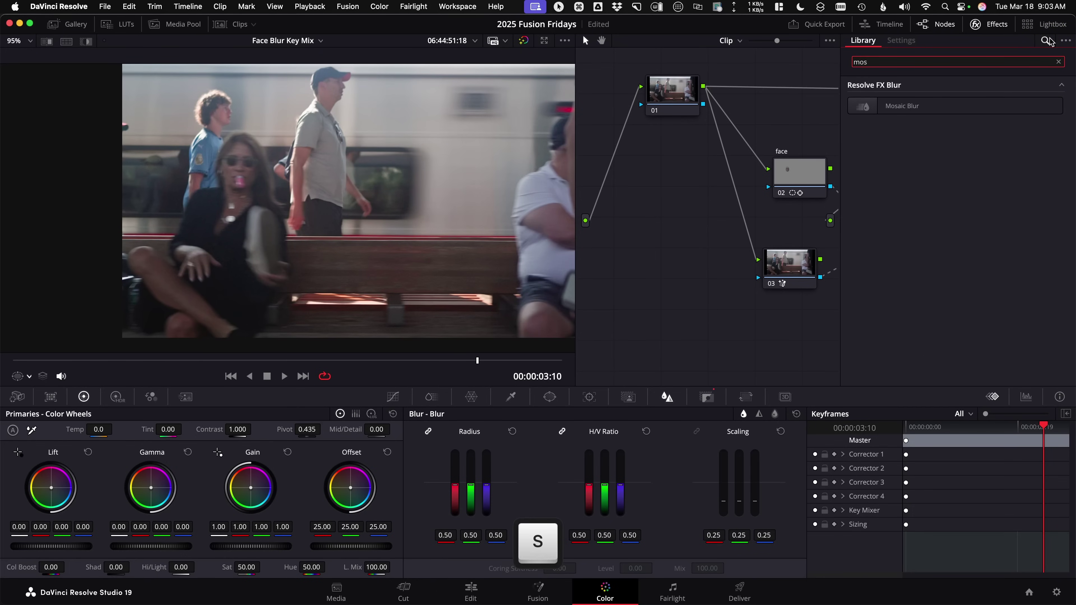
left_click_drag(800, 285, 595, 312)
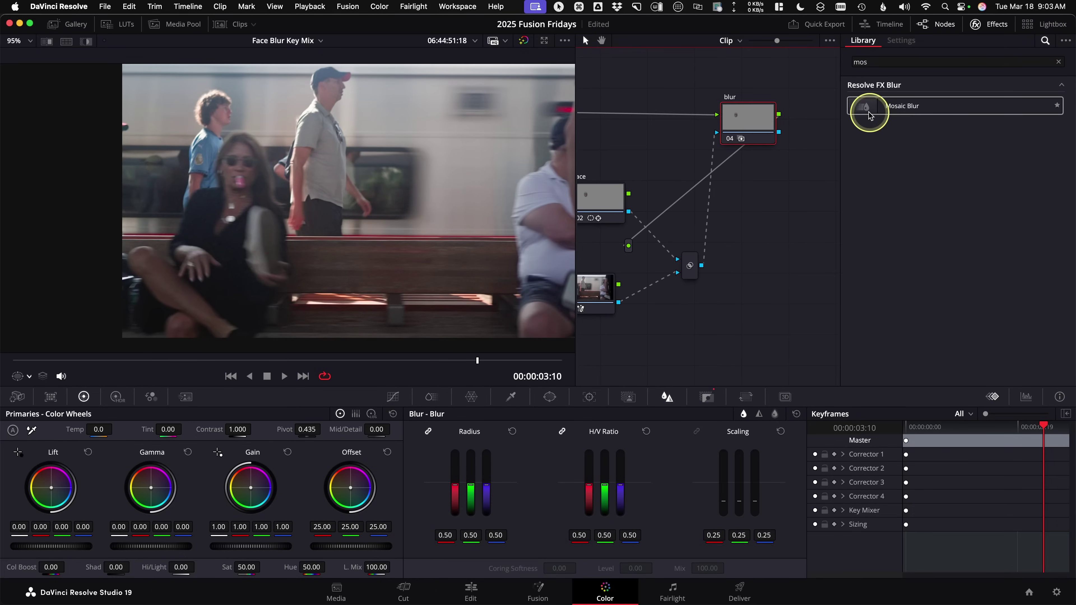
left_click_drag(869, 115, 749, 119)
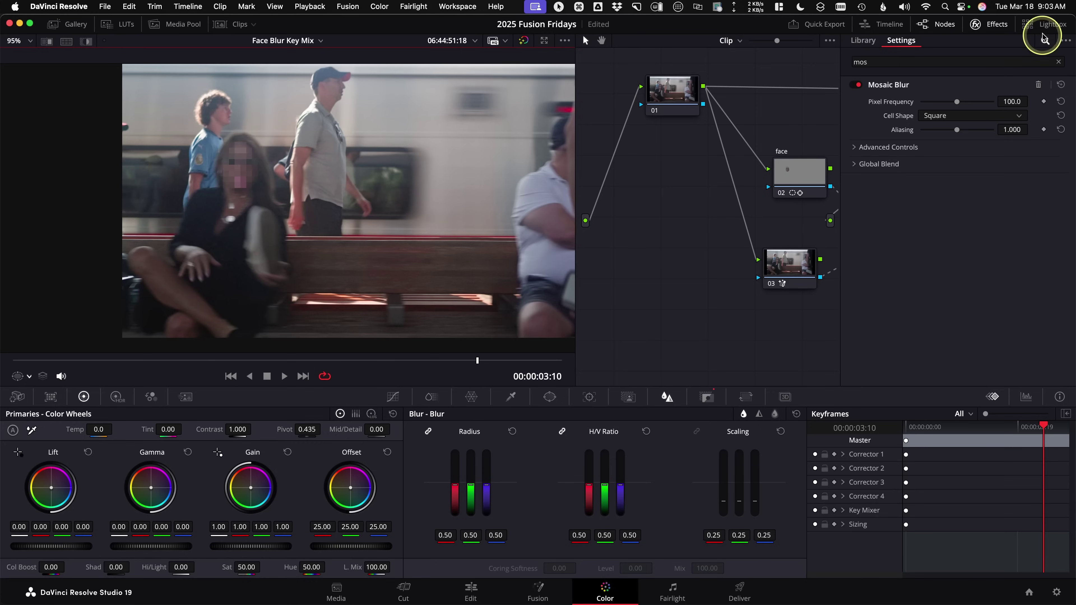
left_click(996, 26)
left_click_drag(959, 100, 968, 108)
key("space")
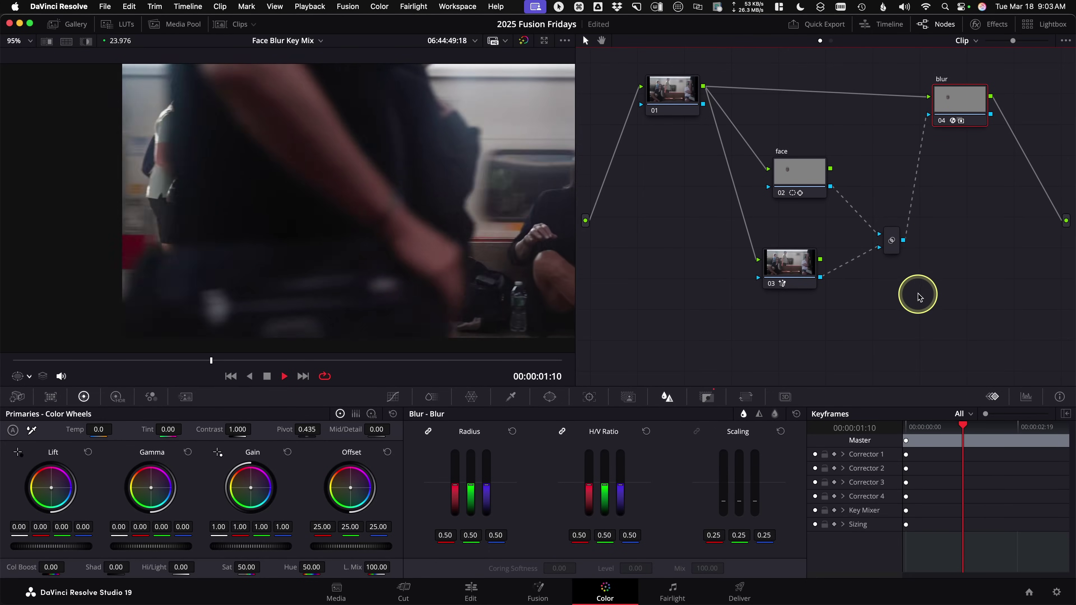
key("space")
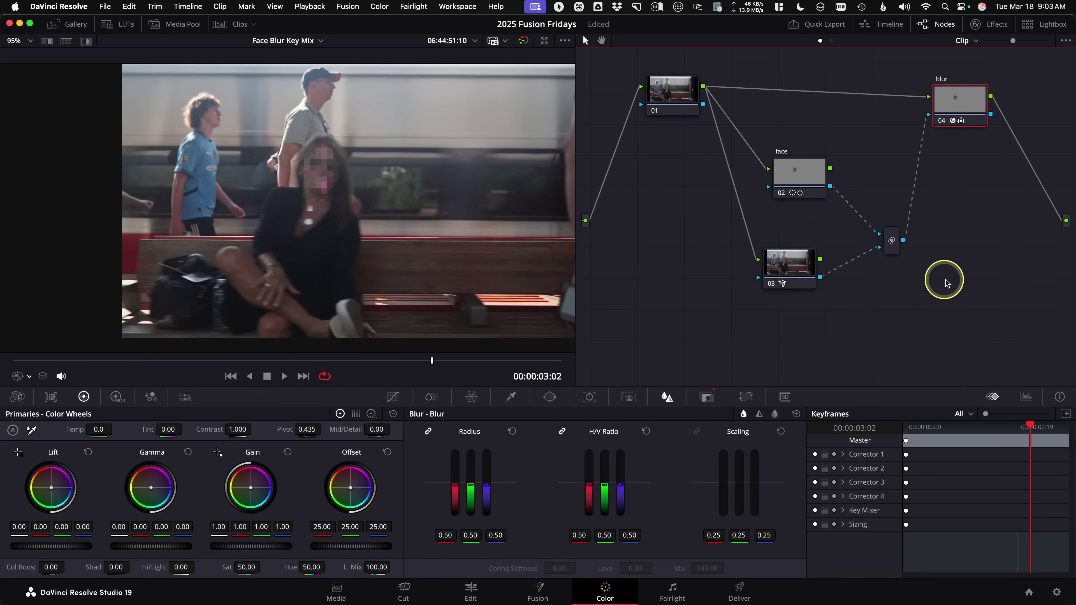
Step: Label the first node 'primary'
left_click_drag(674, 95, 665, 115)
right_click(670, 112)
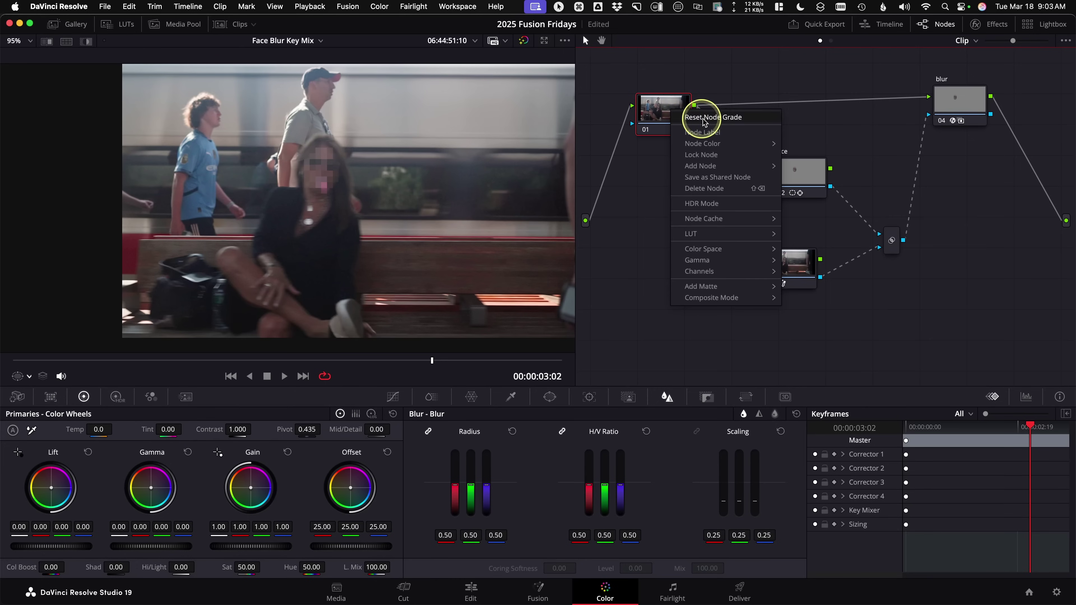
left_click(705, 137)
type("primary")
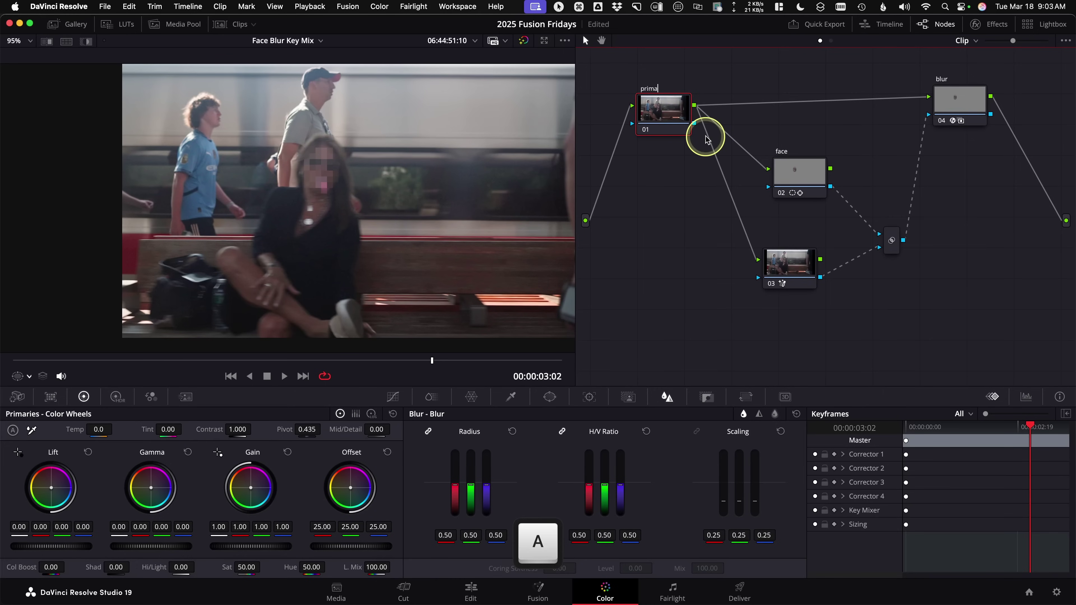
key("Return")
Step: Label the third node 'occlusion' and select the Key Mixer node
left_click_drag(799, 180, 789, 178)
left_click(791, 271)
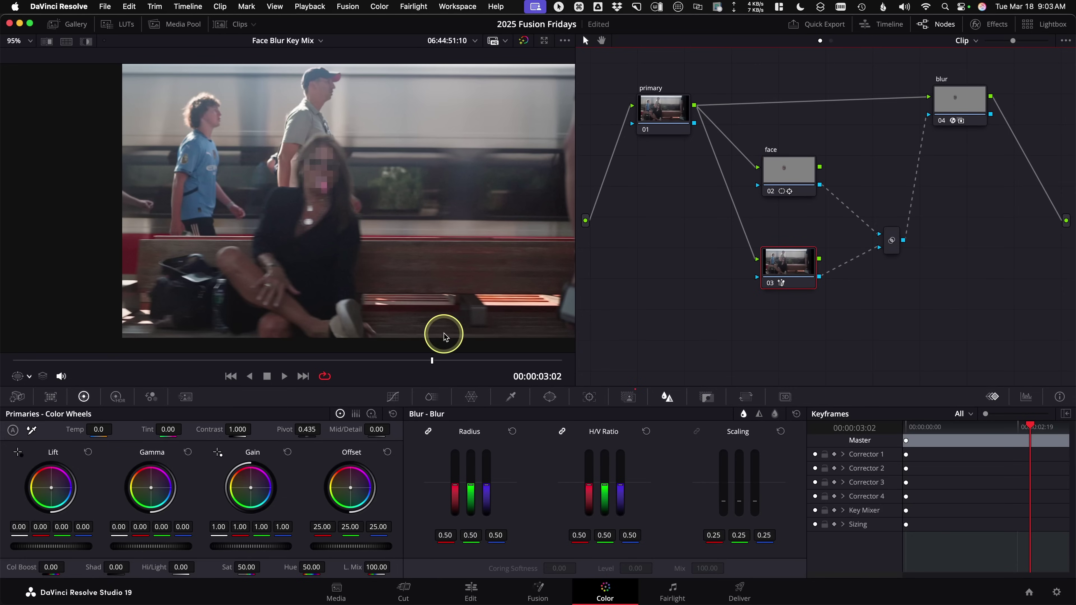
left_click_drag(432, 360, 211, 360)
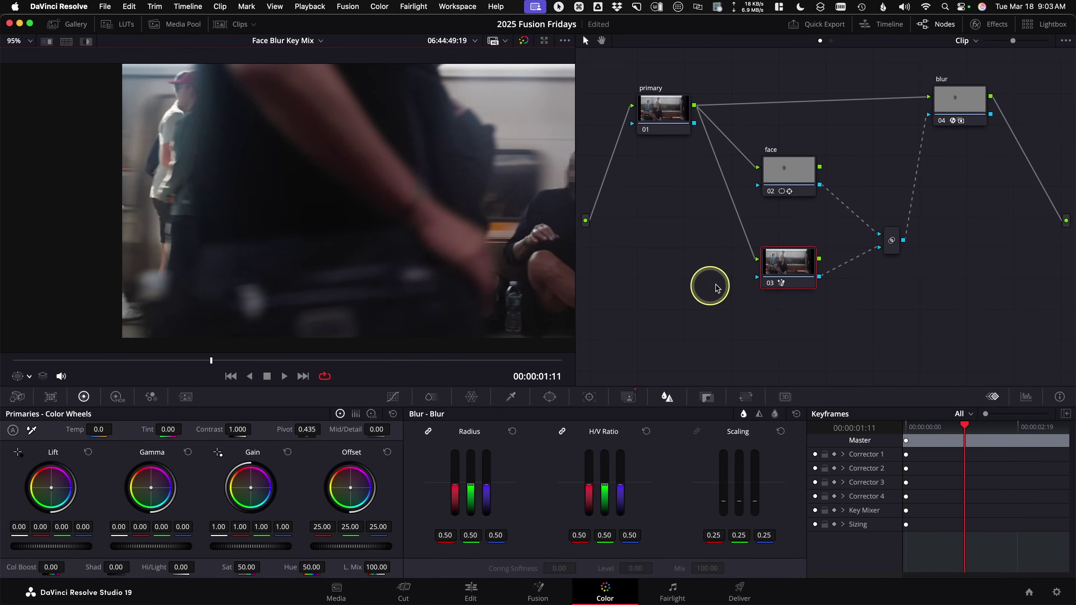
right_click(784, 265)
left_click(812, 297)
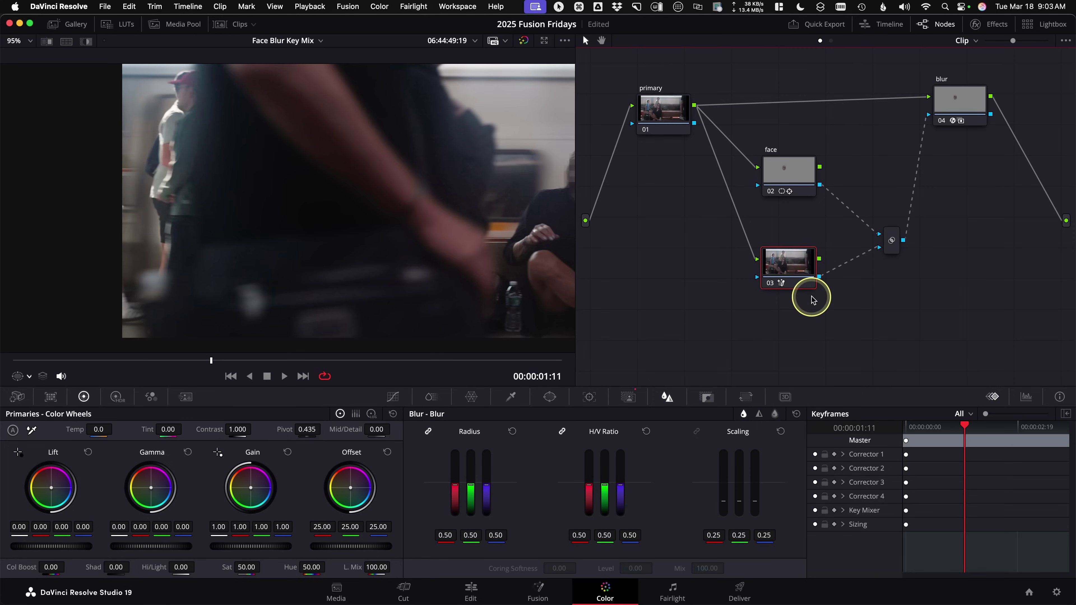
type("occlusion")
key("Return")
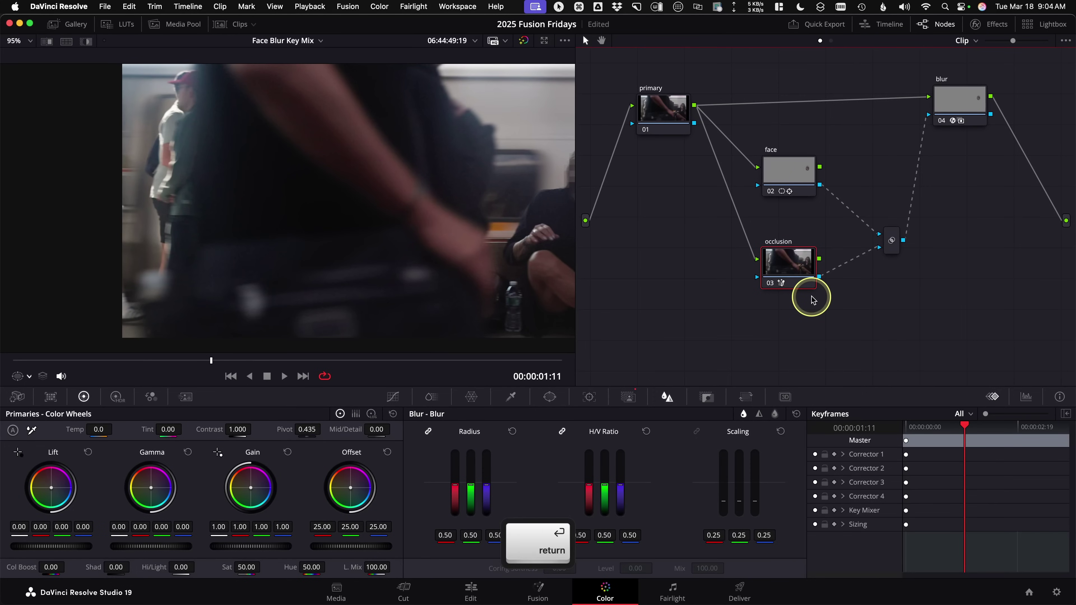
left_click(891, 245)
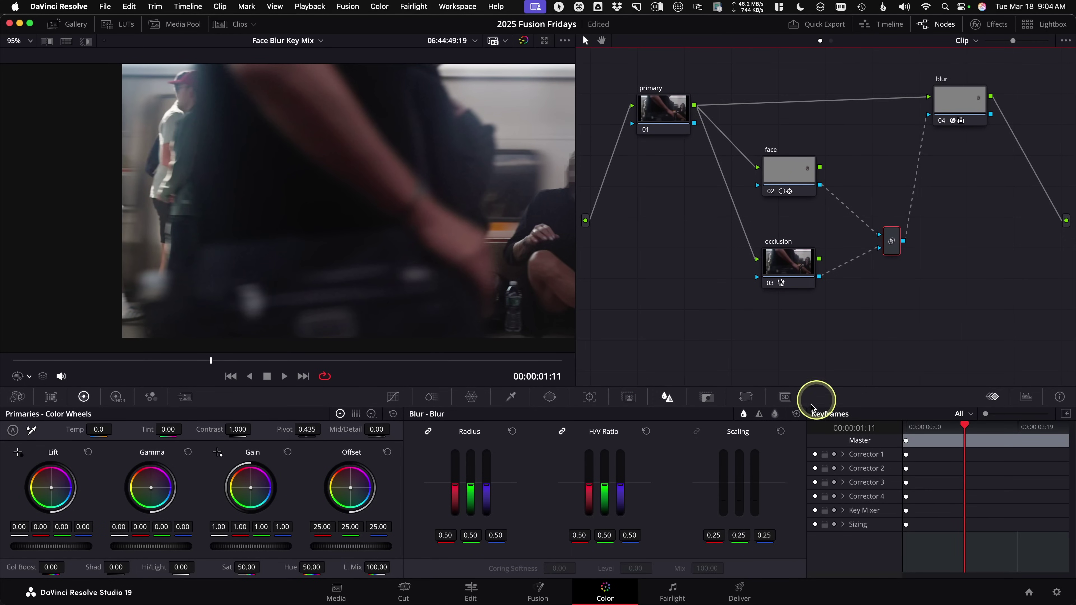
Step: Show the Key Mixer's input links in the Key palette, all at Gain 1.000 and Offset 0.000
left_click(713, 403)
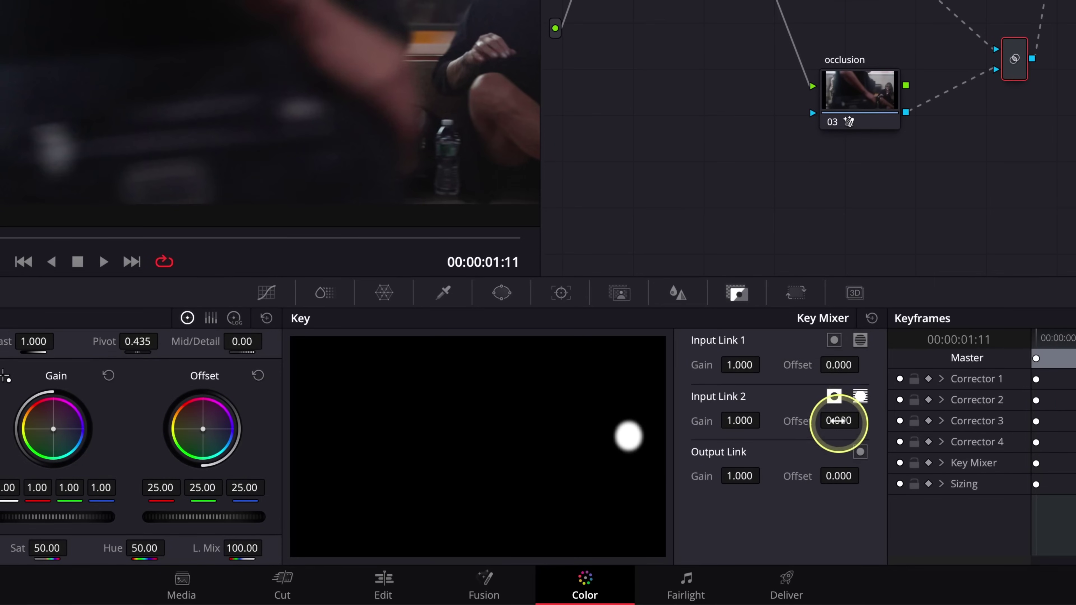
key("ctrl")
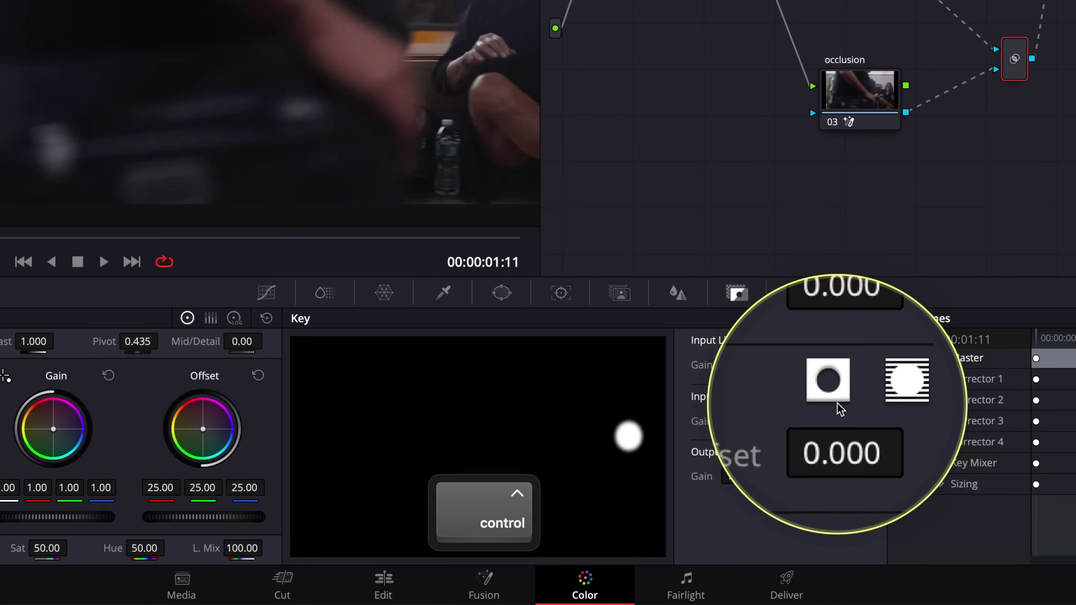